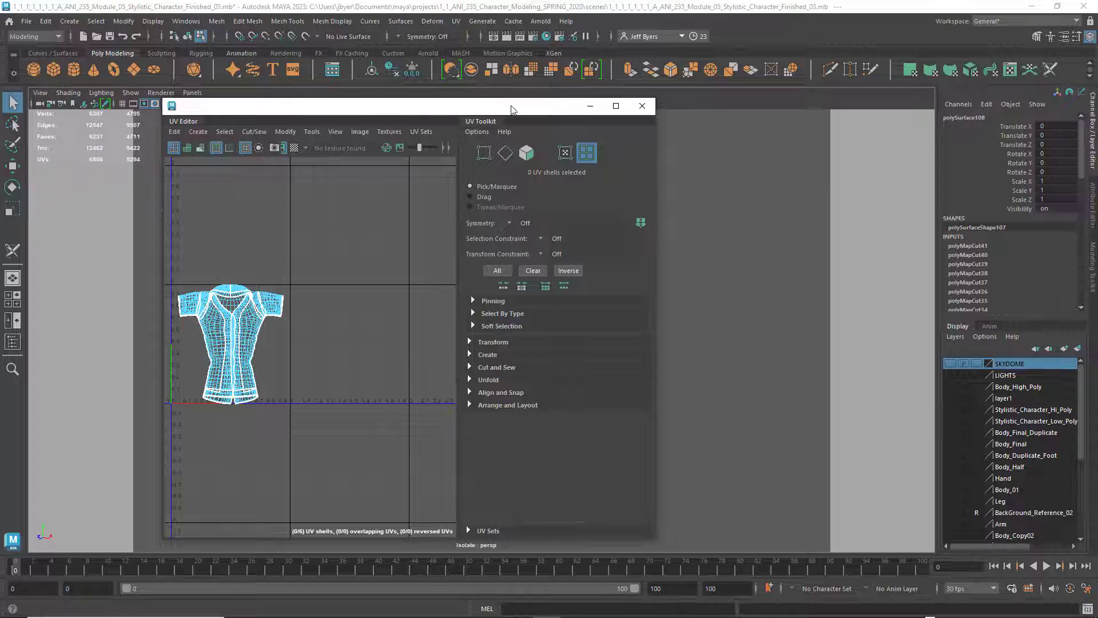
Unfold all of the shirt's UV shells in the UV Editor
left_click_drag(510, 109, 809, 113)
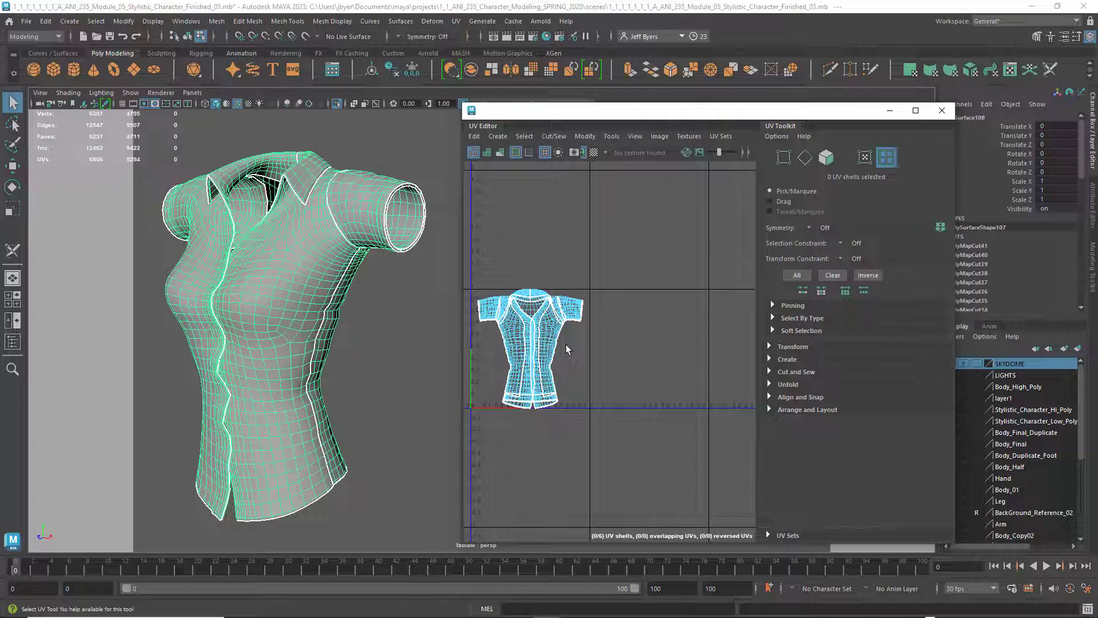
scroll(565, 344, "down", 3)
scroll(564, 344, "up", 8)
middle_click_drag(609, 347, 707, 339, "alt")
scroll(729, 345, "down", 2)
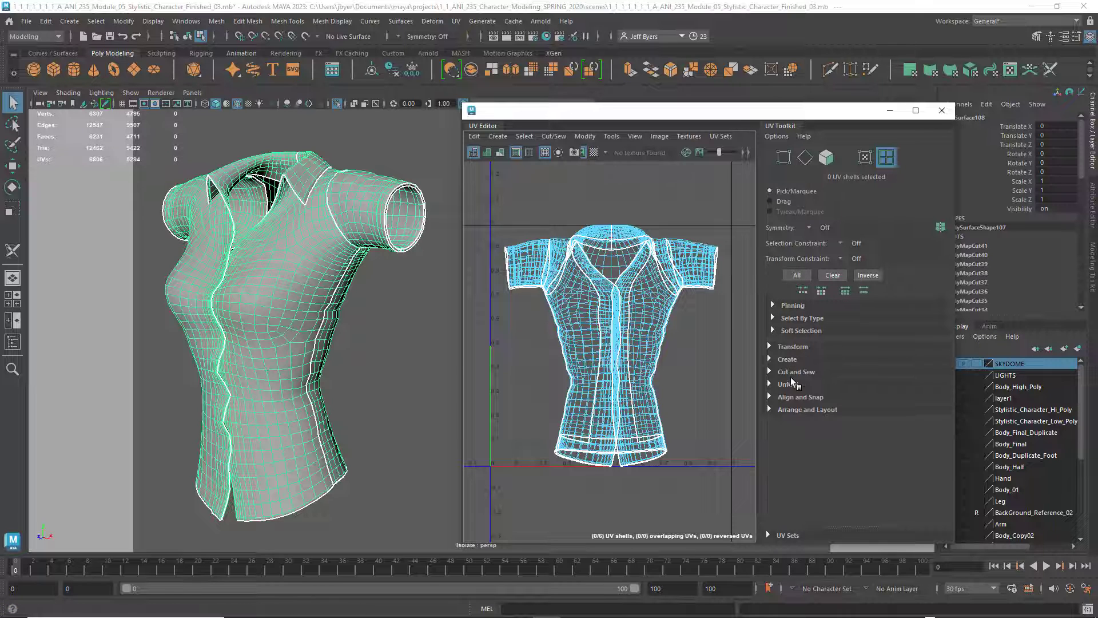
left_click(768, 384)
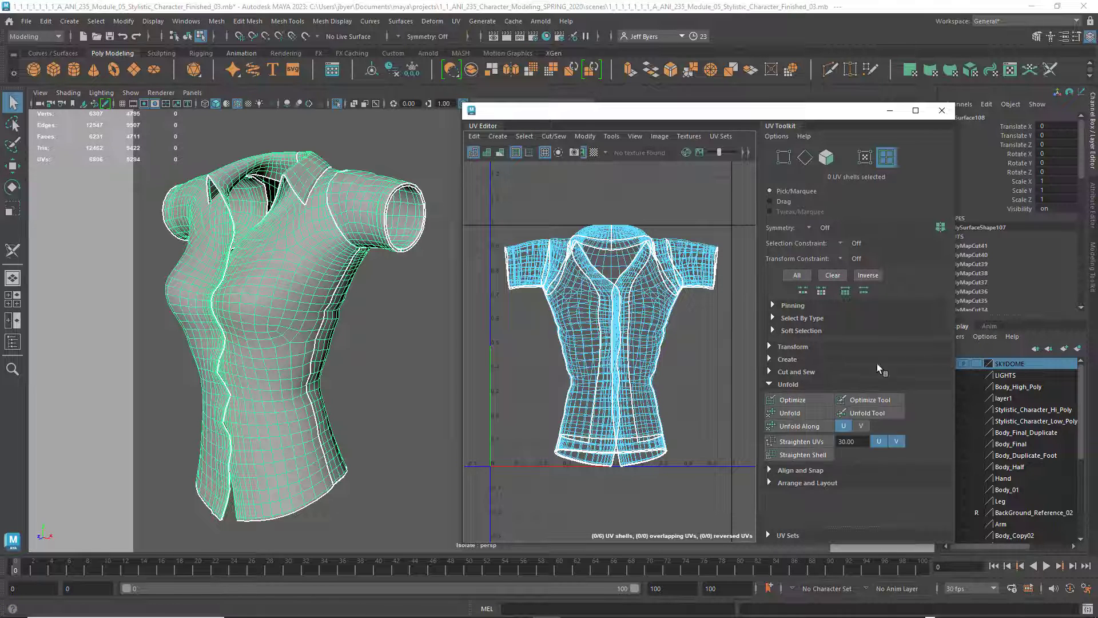
left_click(801, 413)
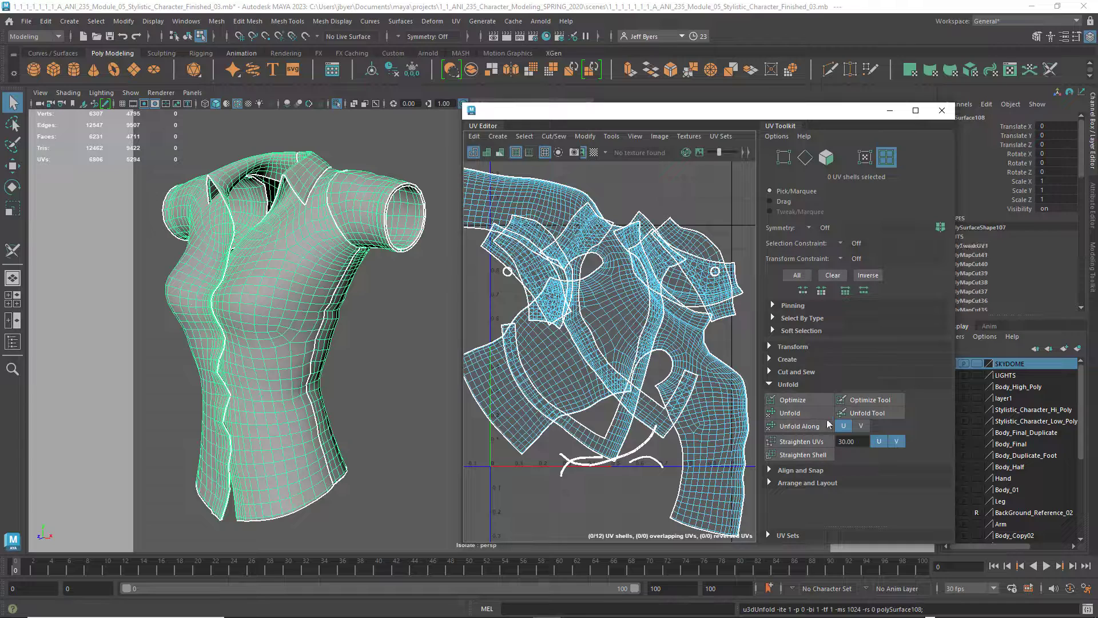
scroll(738, 375, "down", 2)
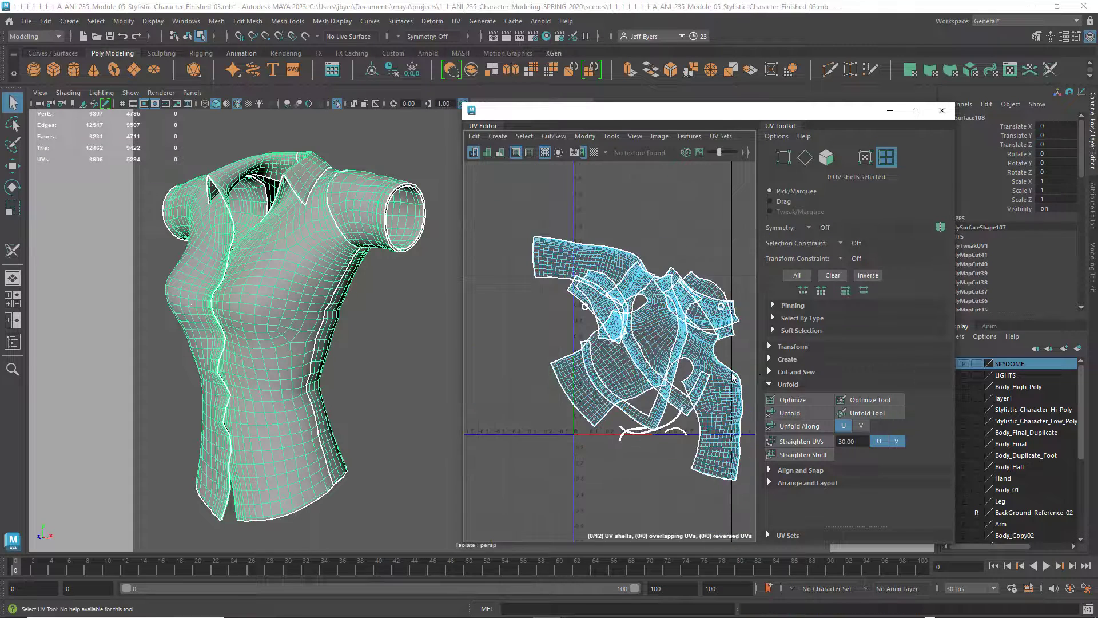
scroll(734, 376, "up", 2)
scroll(733, 376, "down", 1)
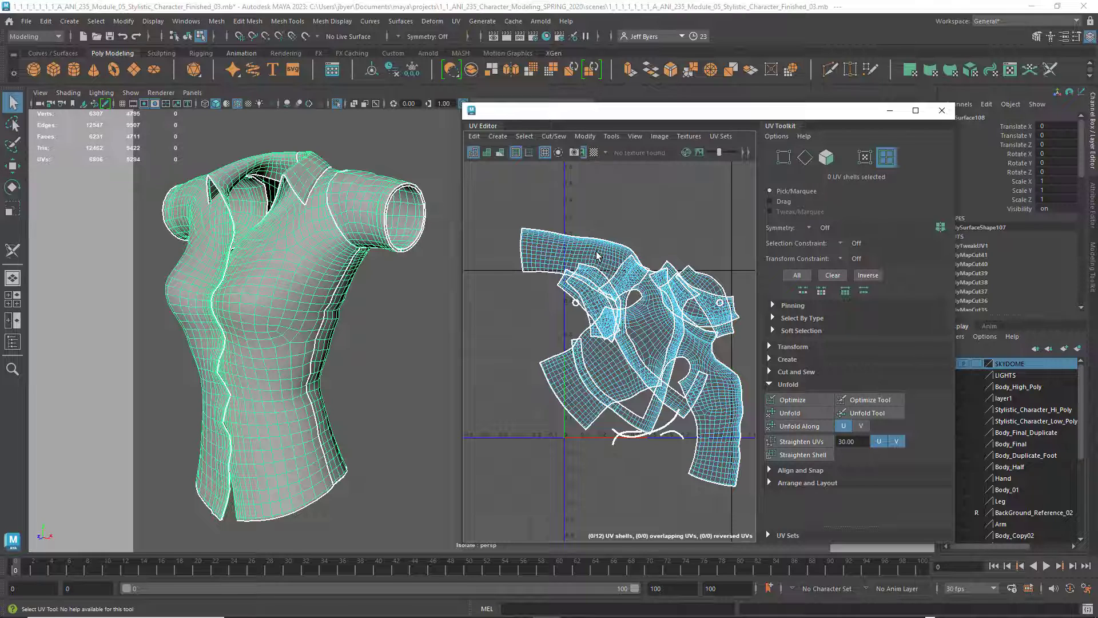
Move the shirt body's UV shell and the first sleeve's shells out of the overlapping pile into empty UV space
right_click_drag(596, 255, 546, 239)
left_click(632, 309)
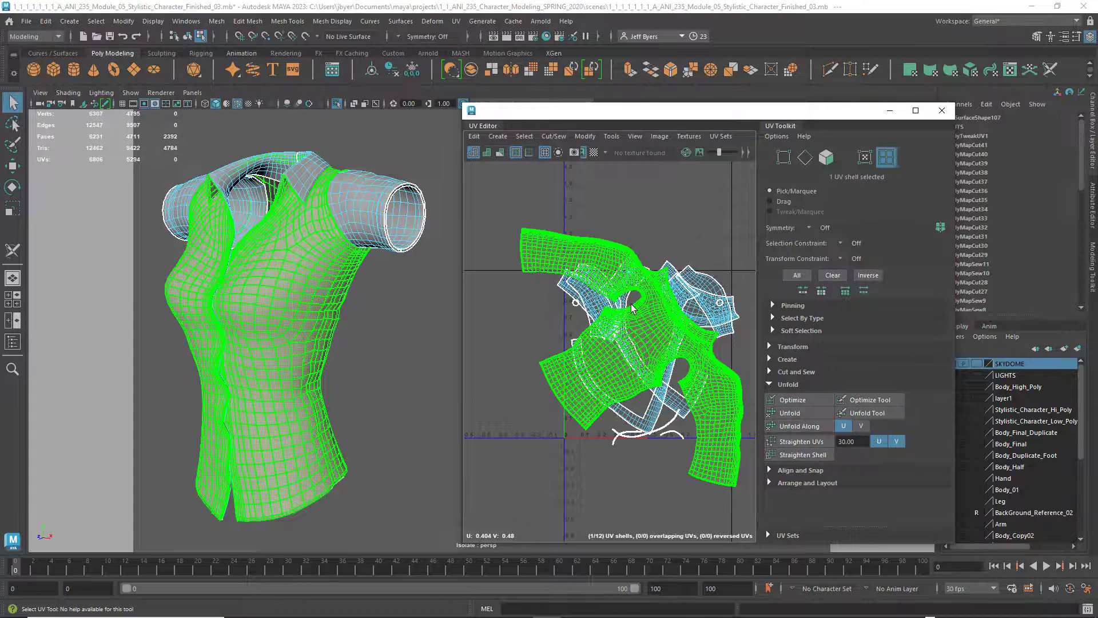
key("w")
left_click_drag(694, 358, 555, 256)
scroll(531, 359, "down", 5)
left_click(563, 341)
left_click(559, 334)
Move the two long collar and button-placket UV shells apart, to the right of the remaining shells
left_click(588, 363)
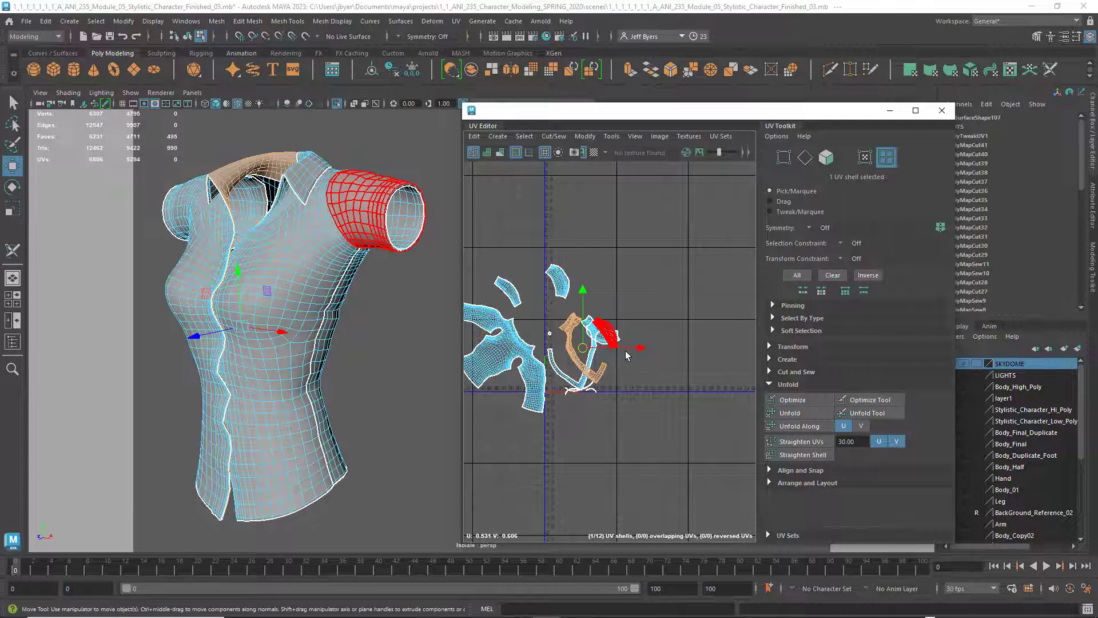
left_click_drag(635, 349, 720, 349)
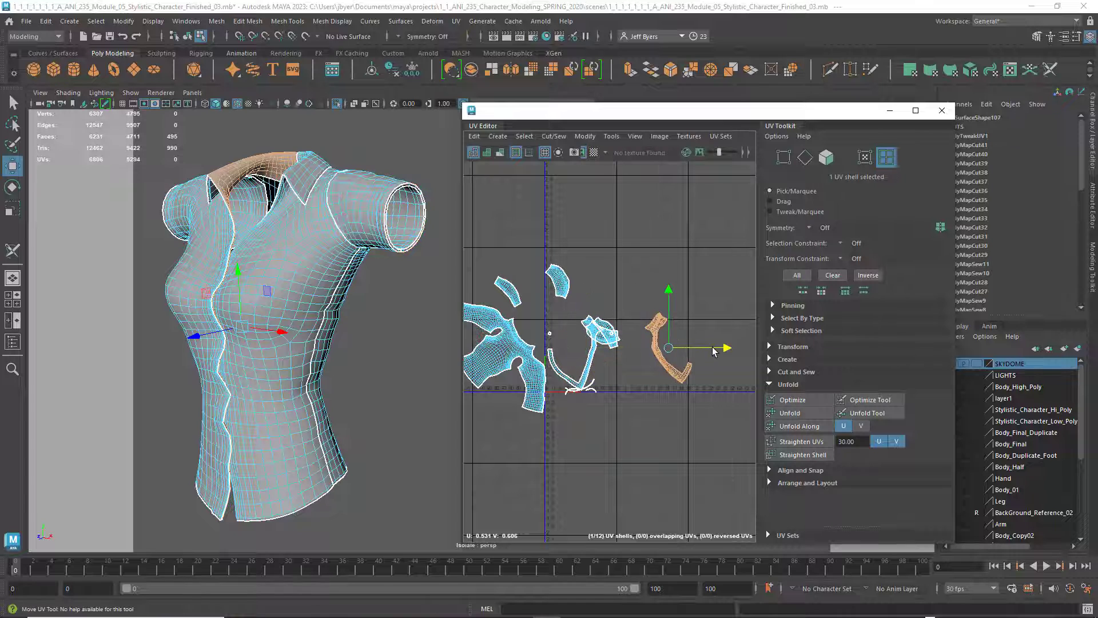
left_click(584, 359)
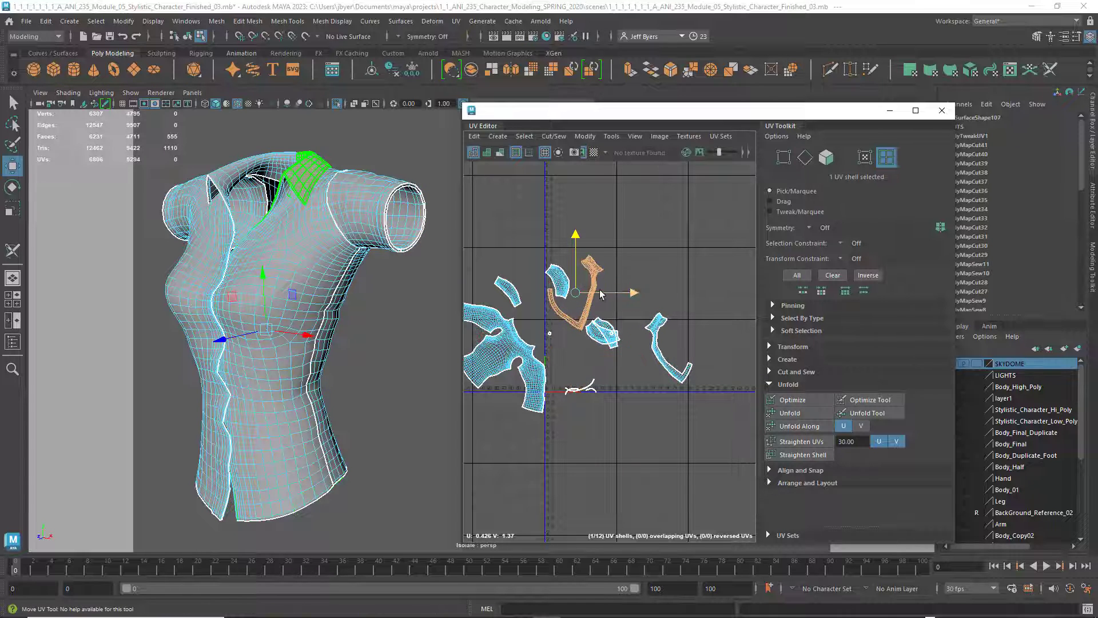
left_click_drag(575, 344, 650, 277)
left_click_drag(625, 242, 624, 223)
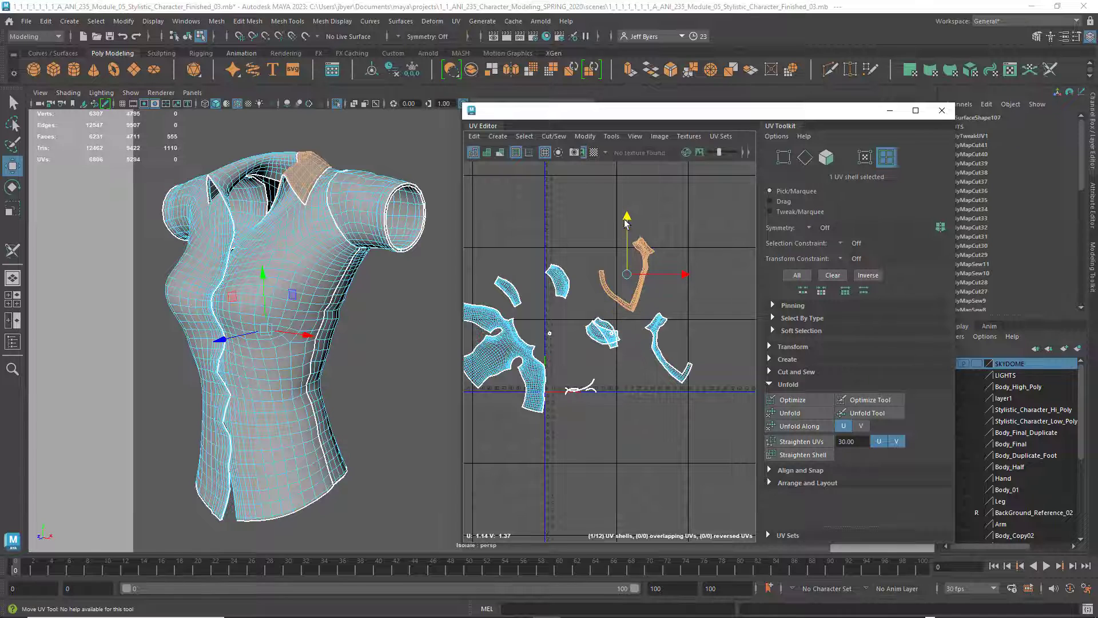
Separate the other sleeve's inner and outer UV shells, placing the outer one below the collar shells
left_click(600, 330)
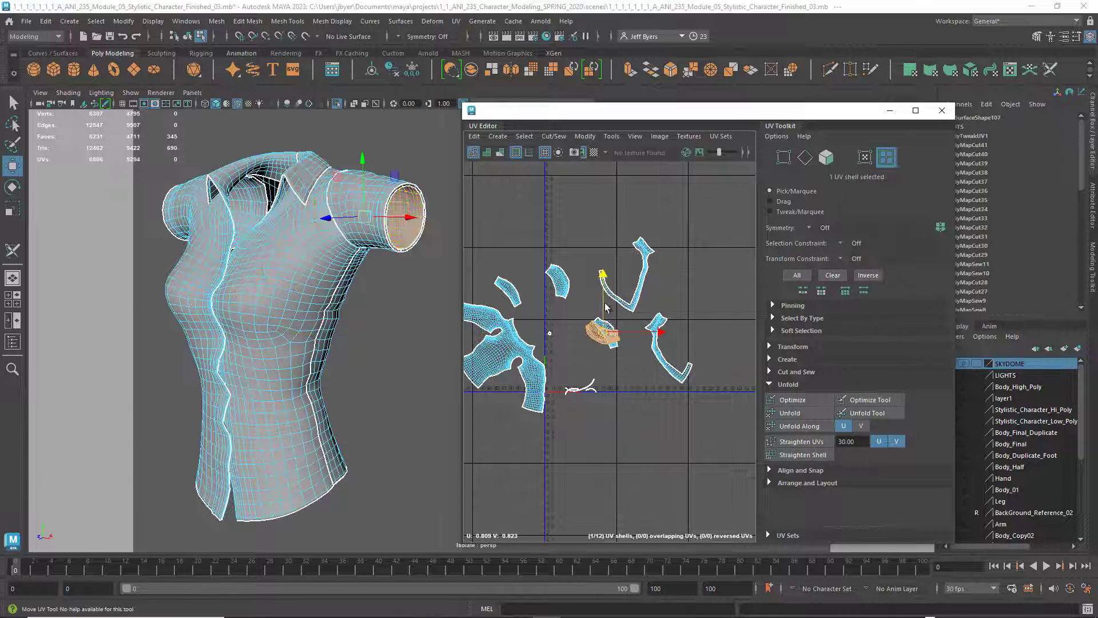
mouse_move(600, 331)
left_mouse_down()
mouse_move(606, 306)
mouse_move(619, 309)
mouse_move(609, 318)
left_mouse_up()
left_click(607, 332)
left_click_drag(627, 369, 645, 404)
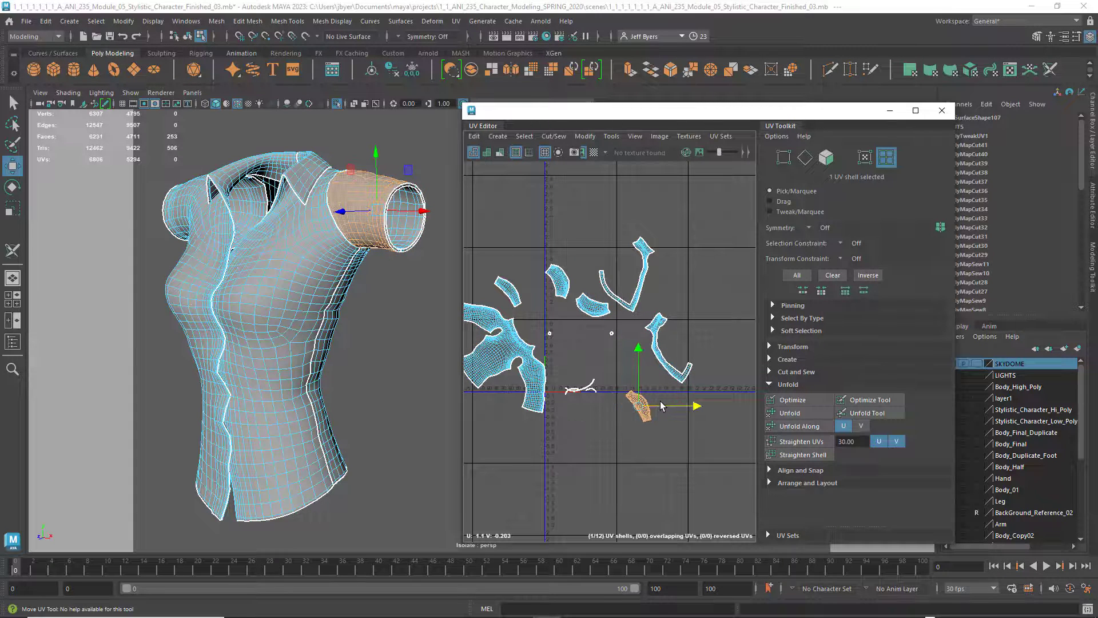
Move the two small ring-shaped UV shells of the sleeve openings into clear space away from the other shells
left_click(550, 334)
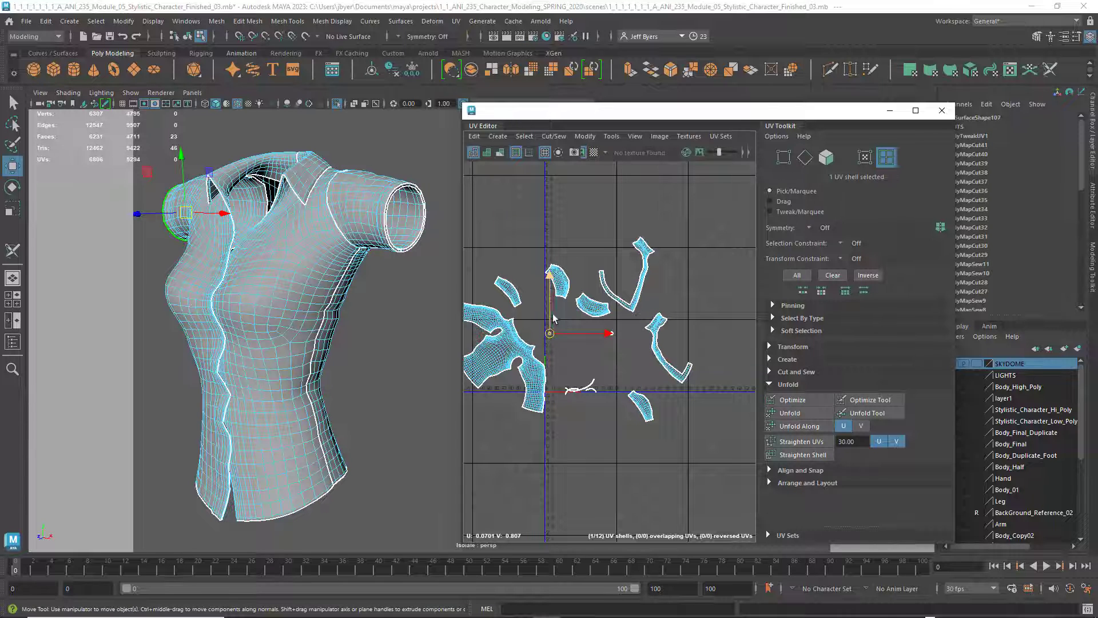
left_click_drag(549, 332, 549, 310)
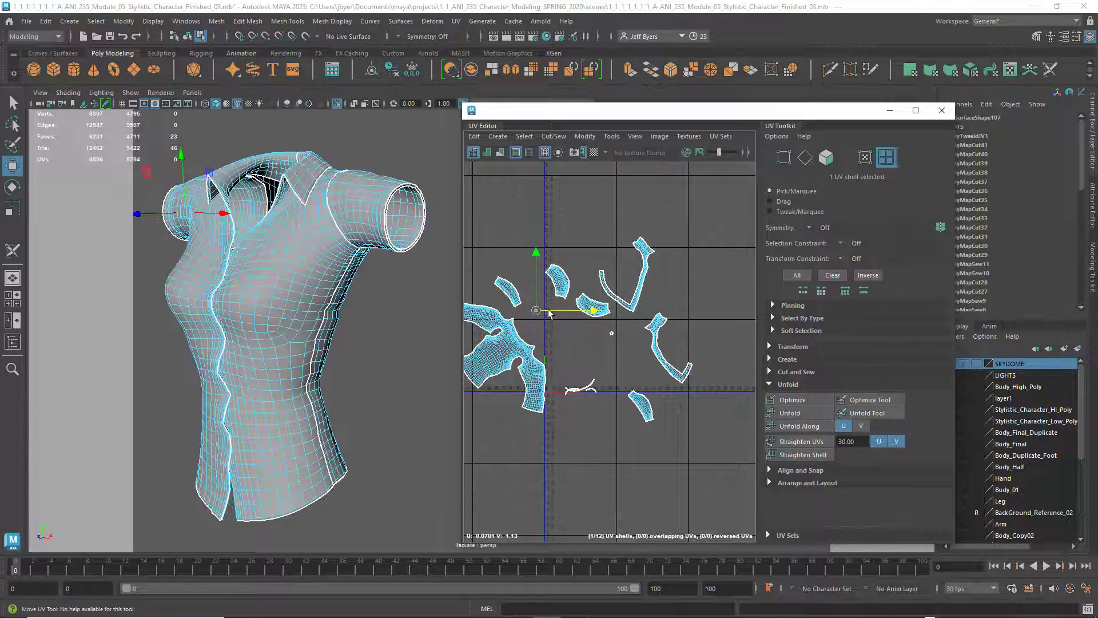
left_click(612, 333)
left_click_drag(625, 333, 654, 332)
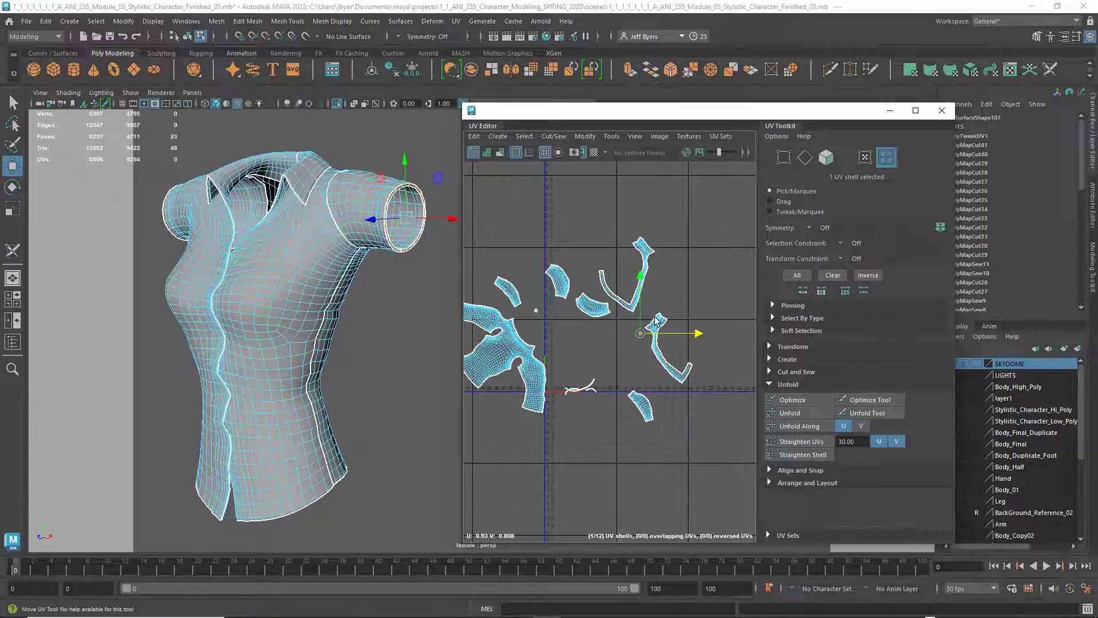
left_click_drag(640, 284, 640, 262)
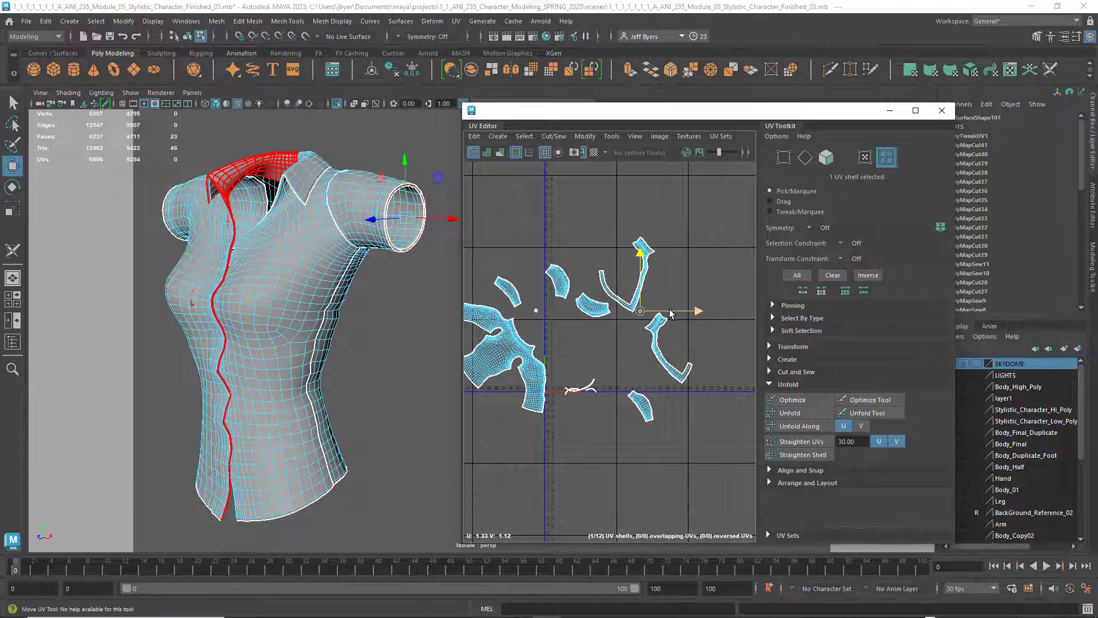
left_click_drag(667, 309, 693, 309)
left_click_drag(668, 255, 668, 242)
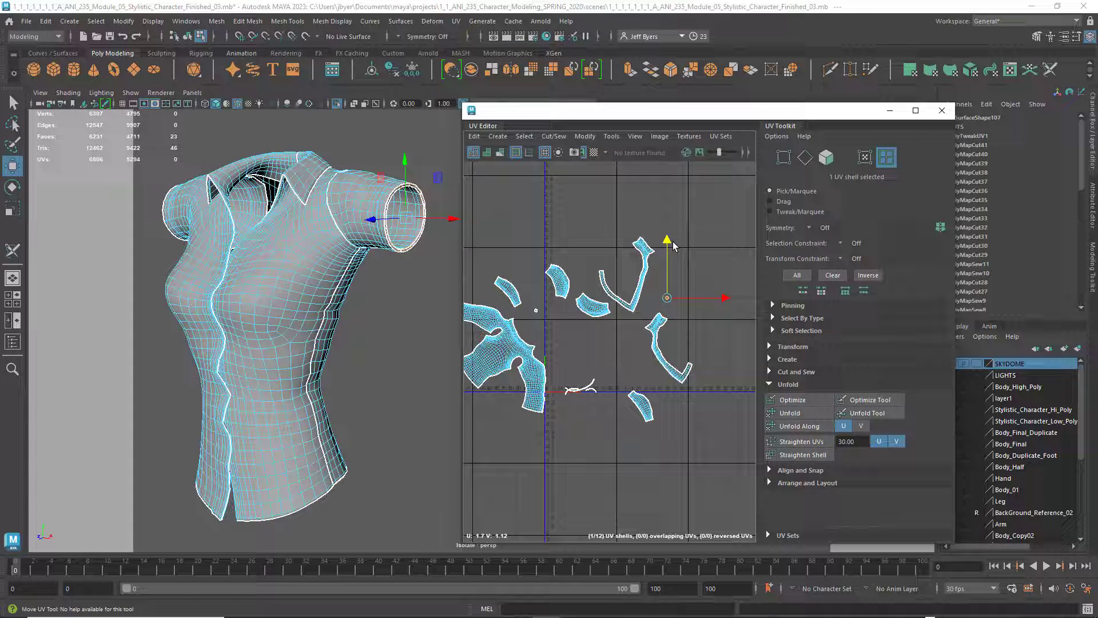
Move the three thin hem-edge UV strips downward, keeping the long back strip above the two short front strips
left_click(574, 391)
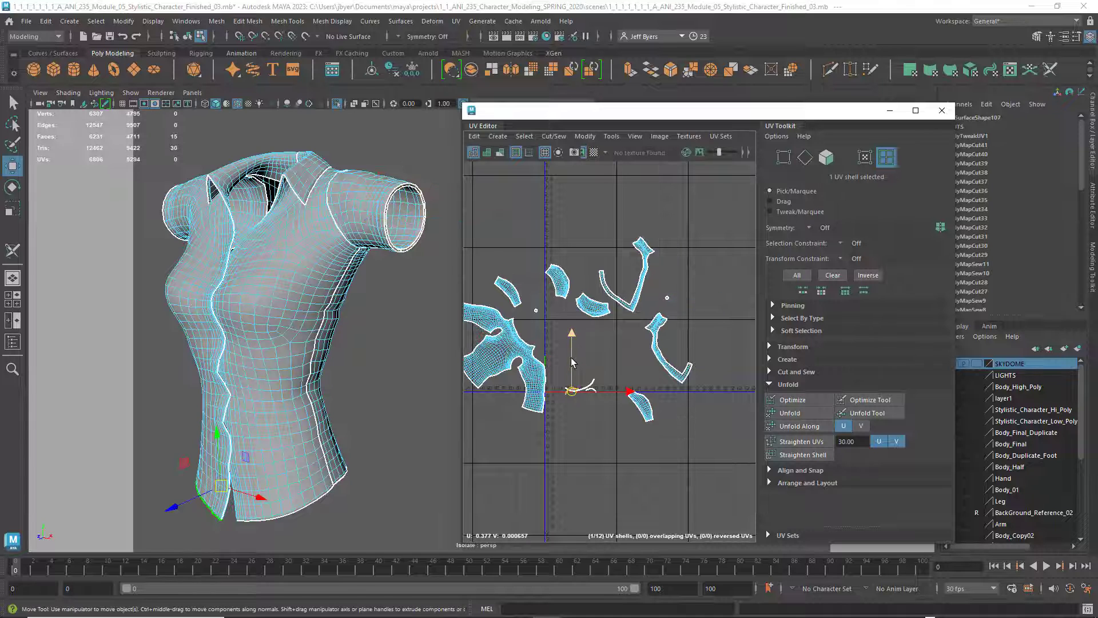
left_click_drag(572, 361, 592, 403)
left_click(593, 387)
left_click(582, 387)
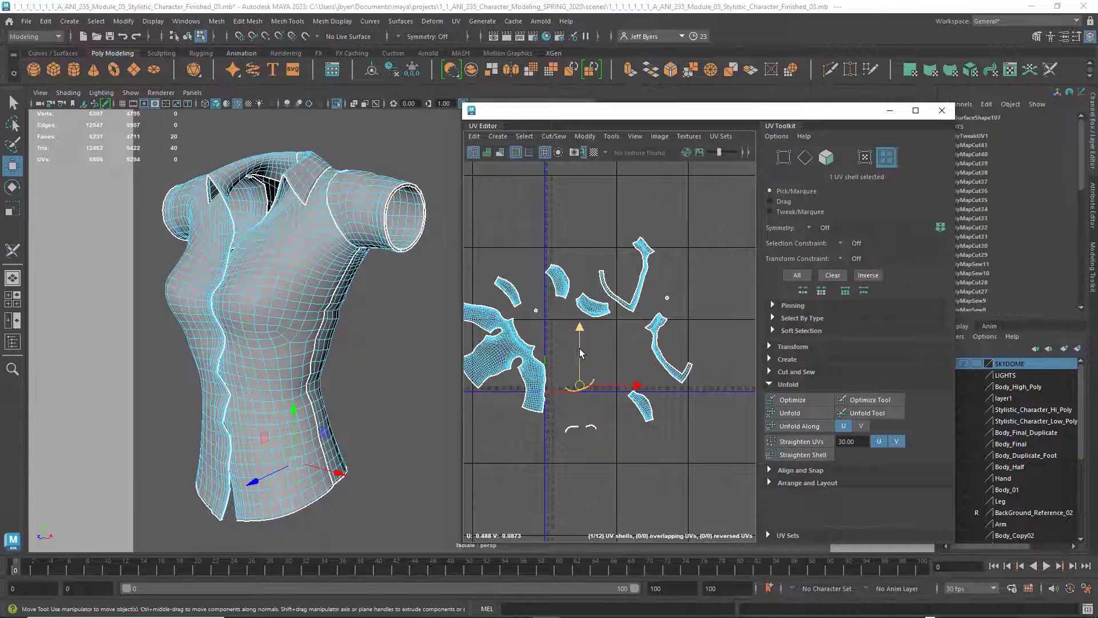
left_click_drag(581, 353, 581, 372)
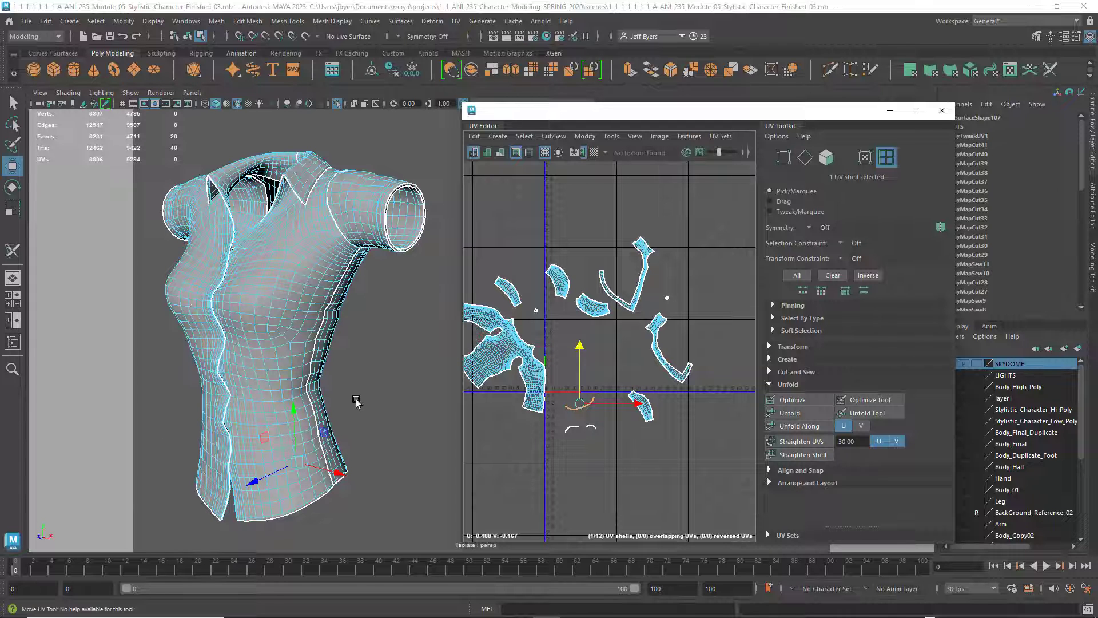
Shift the shirt body's UV shell slightly right so that it lies closer to the other shells
left_click_drag(325, 352, 452, 365, "alt")
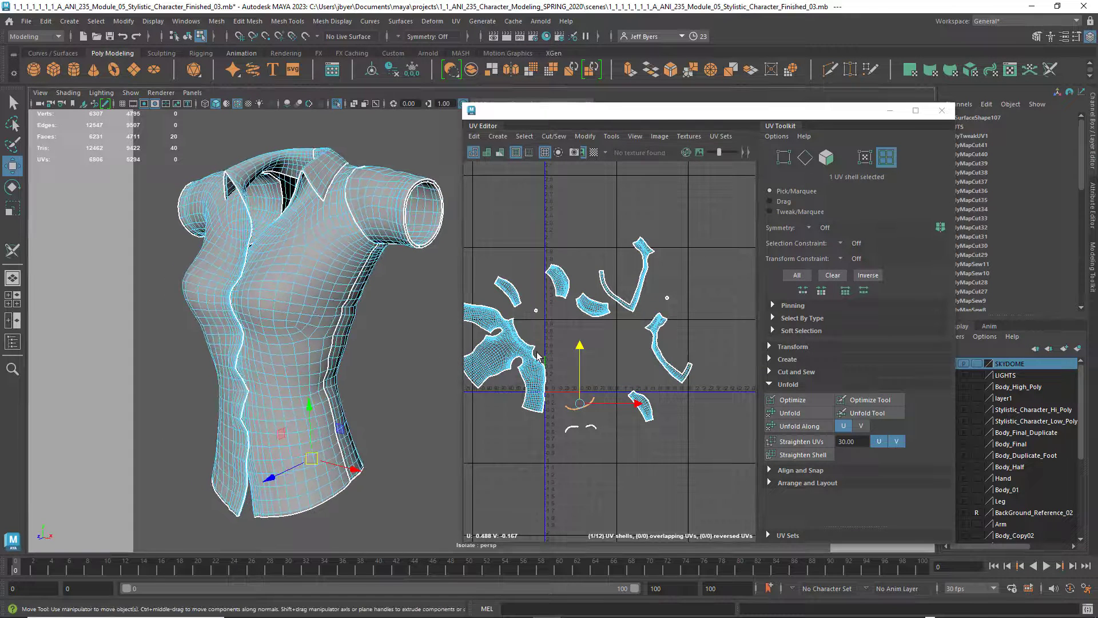
right_click_drag(537, 354, 484, 338)
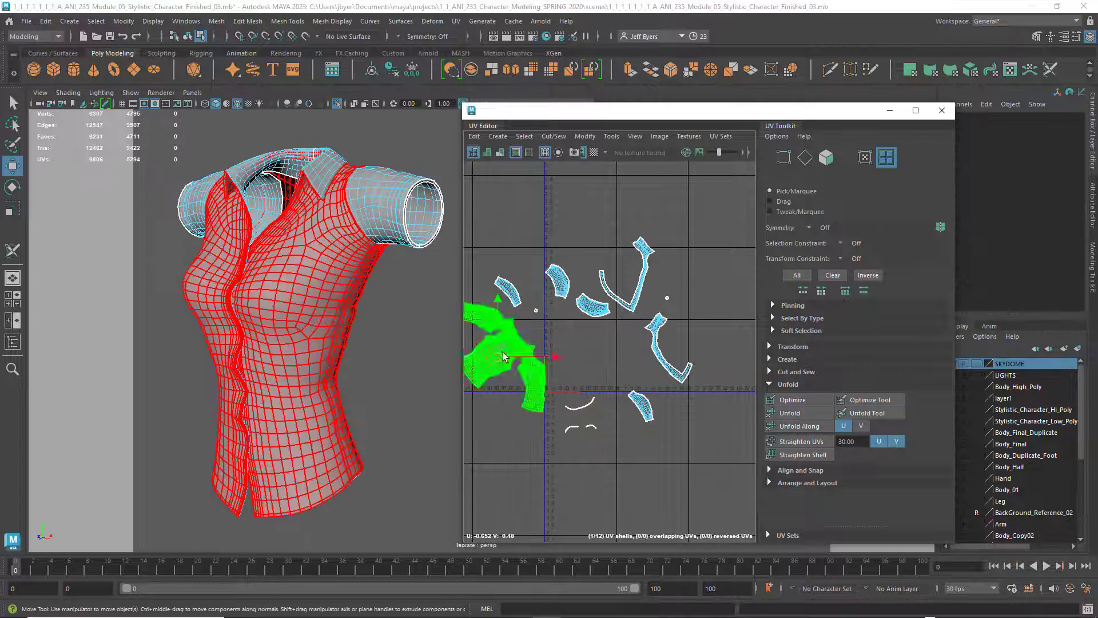
left_click(493, 351)
mouse_move(494, 358)
left_mouse_down()
mouse_move(506, 347)
mouse_move(521, 365)
mouse_move(511, 363)
left_mouse_up()
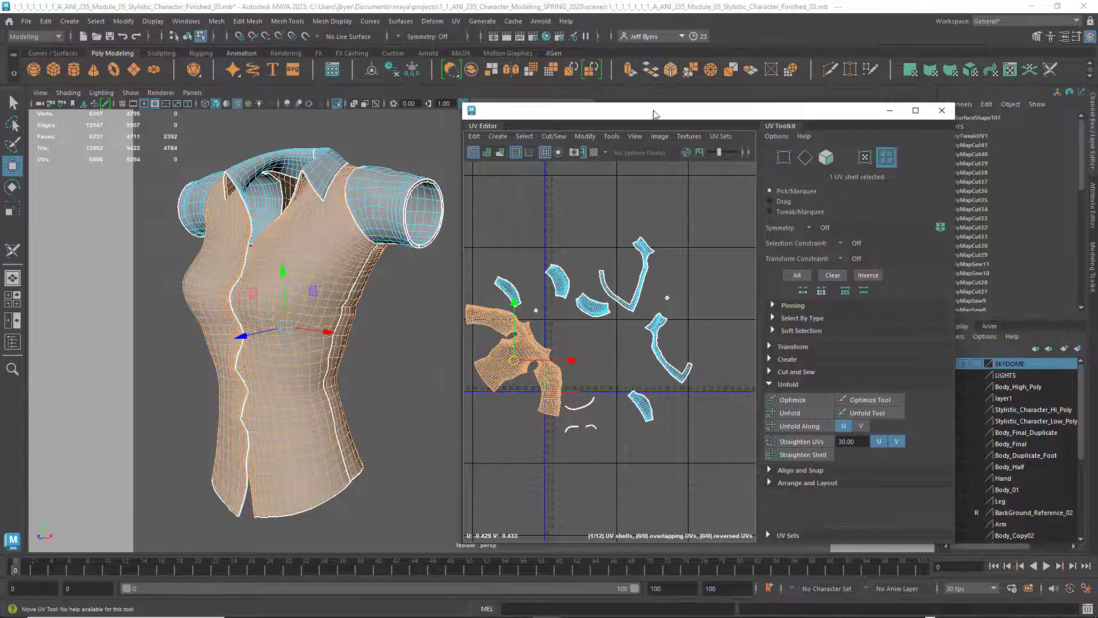
mouse_move(652, 115)
left_mouse_down()
mouse_move(619, 112)
mouse_move(632, 117)
left_mouse_up()
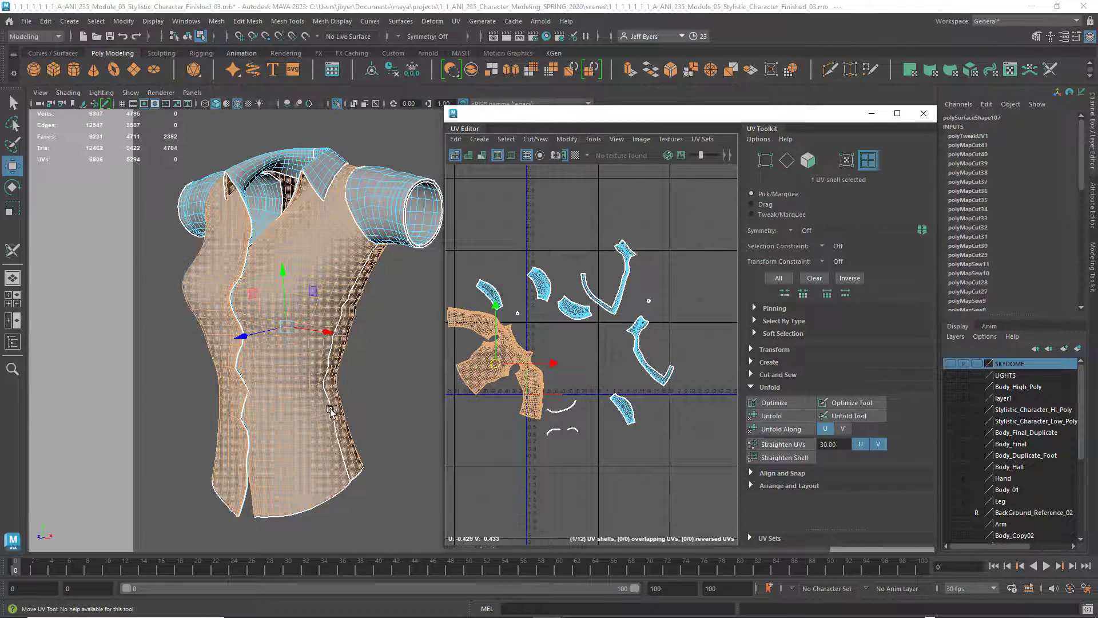
Examine the collar, shoulder and sleeve seams on both sides of the shirt model
left_click_drag(330, 410, 399, 405, "alt")
right_click_drag(400, 405, 409, 401, "alt")
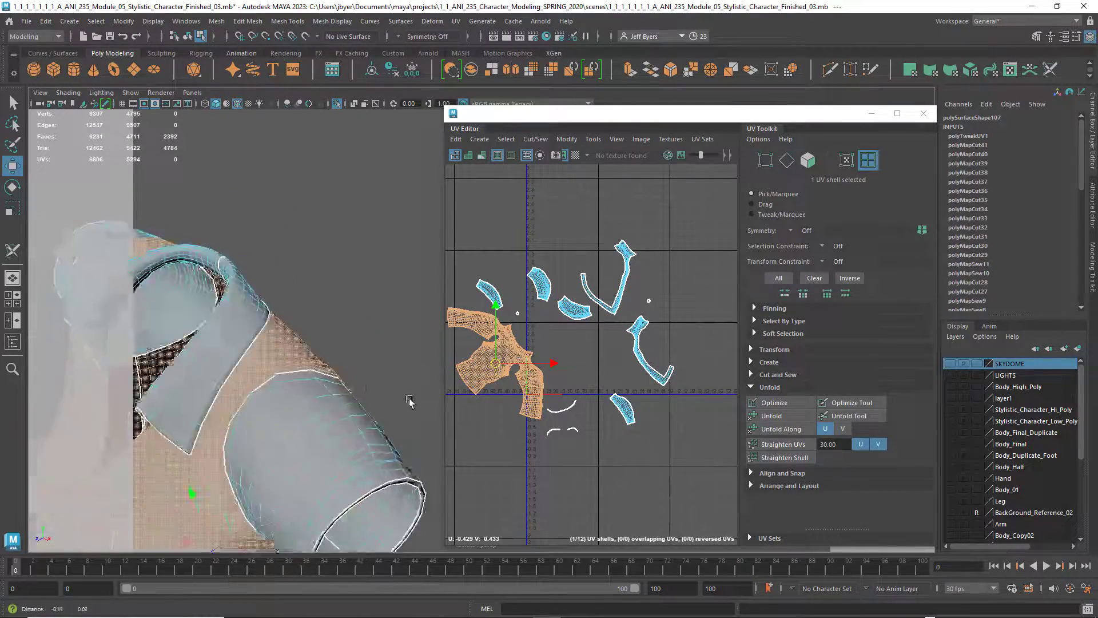
left_click_drag(410, 401, 229, 369, "alt")
middle_click_drag(228, 369, 287, 375, "alt")
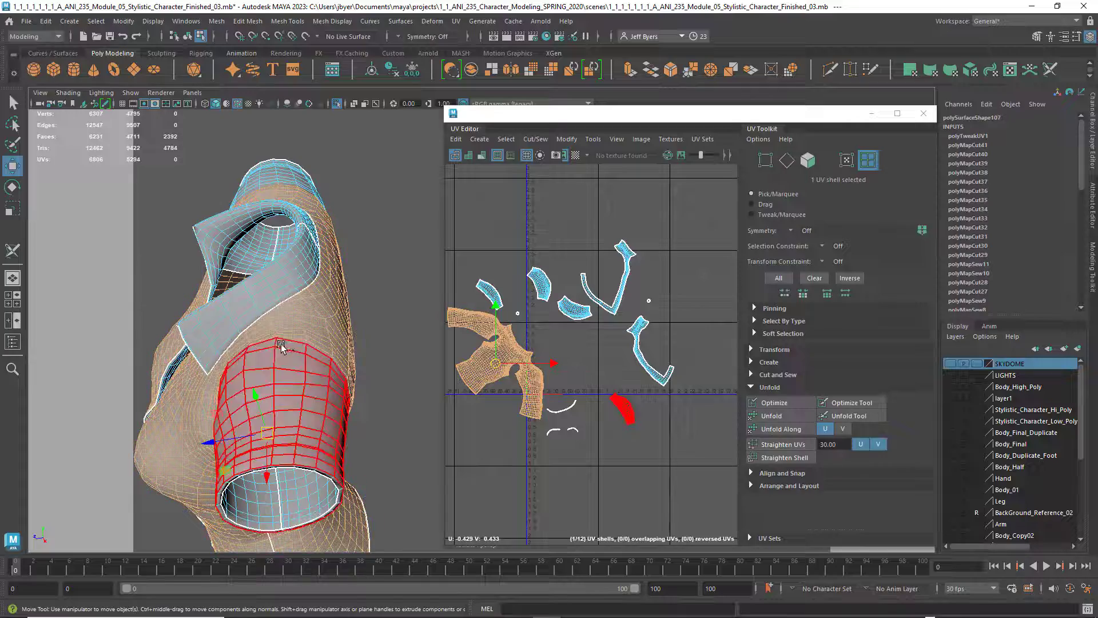
left_click_drag(281, 347, 312, 358, "alt")
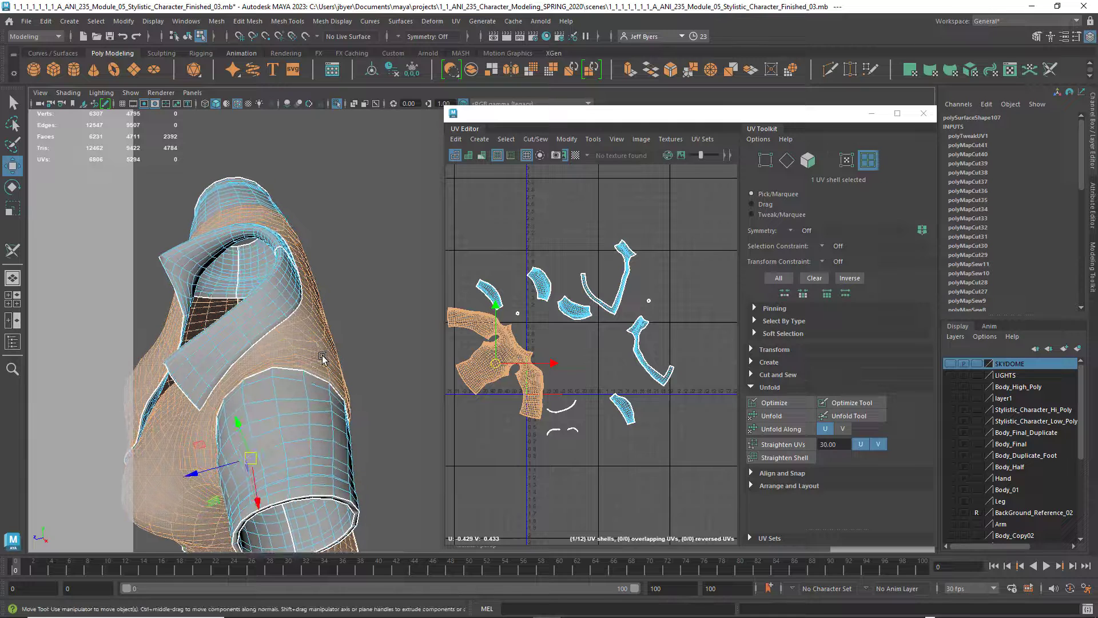
left_click(269, 358)
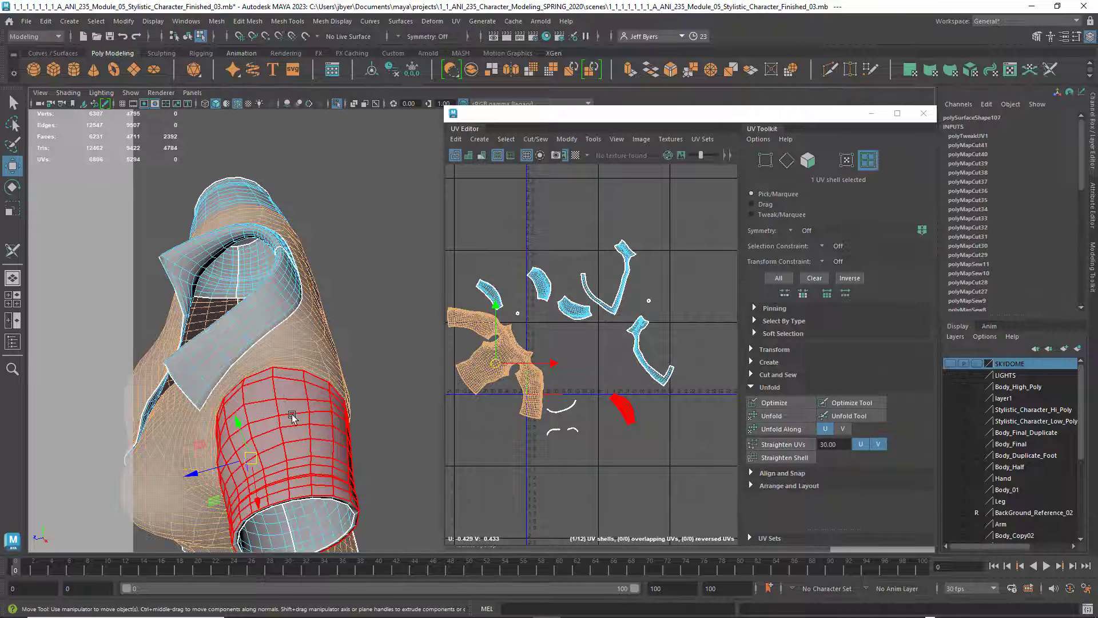
left_click_drag(293, 364, 314, 364, "alt")
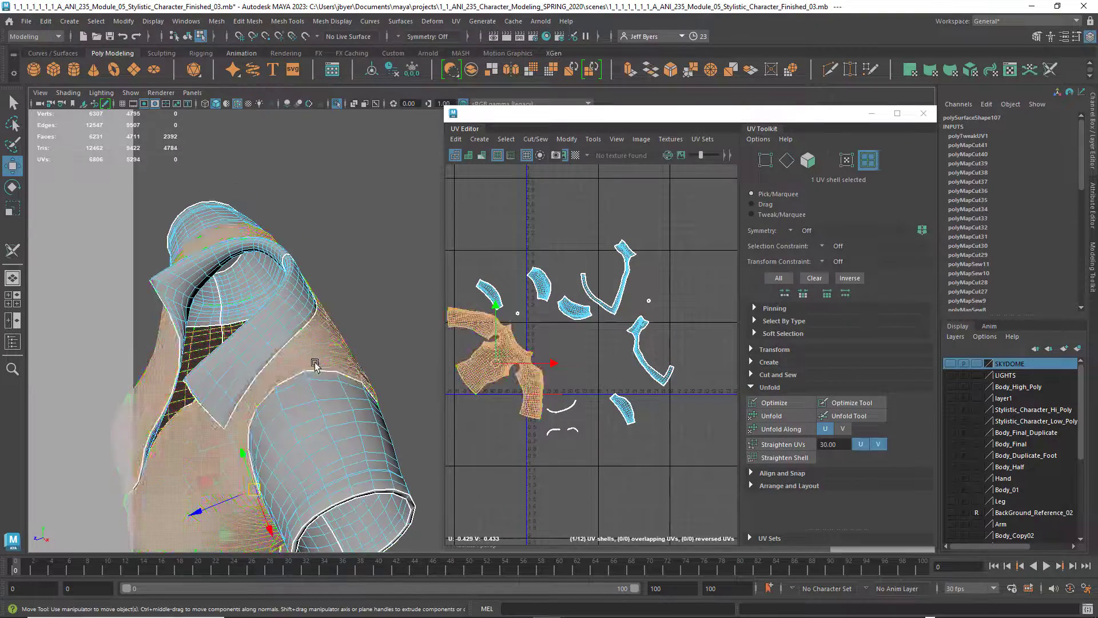
right_click_drag(314, 364, 337, 366, "alt")
left_click_drag(338, 366, 351, 365, "alt")
middle_click_drag(351, 364, 377, 399, "alt")
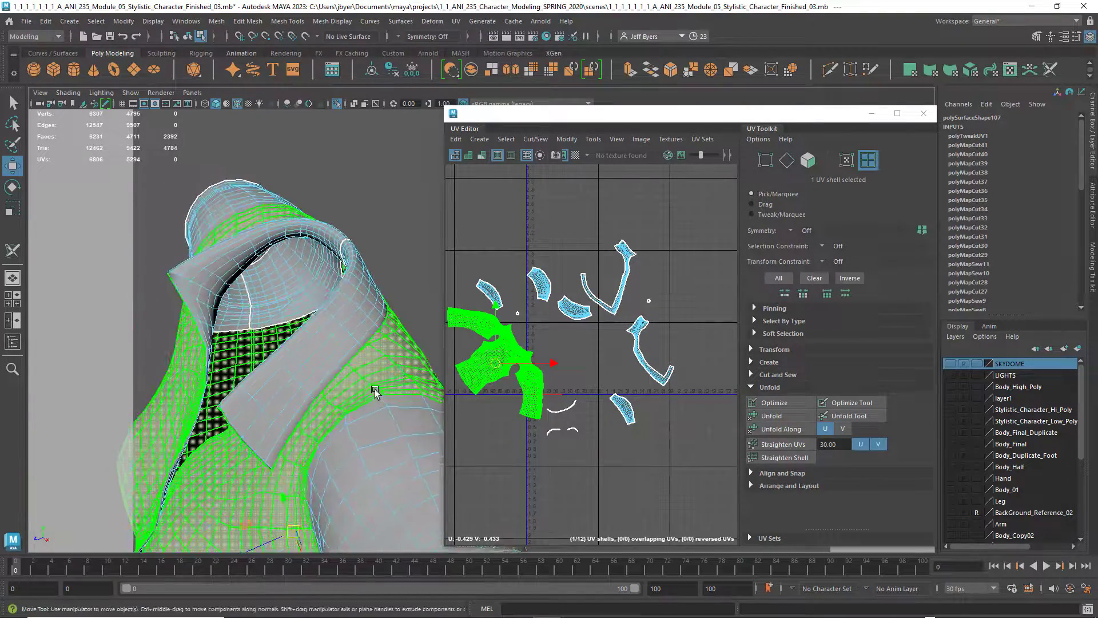
right_click_drag(375, 392, 375, 360)
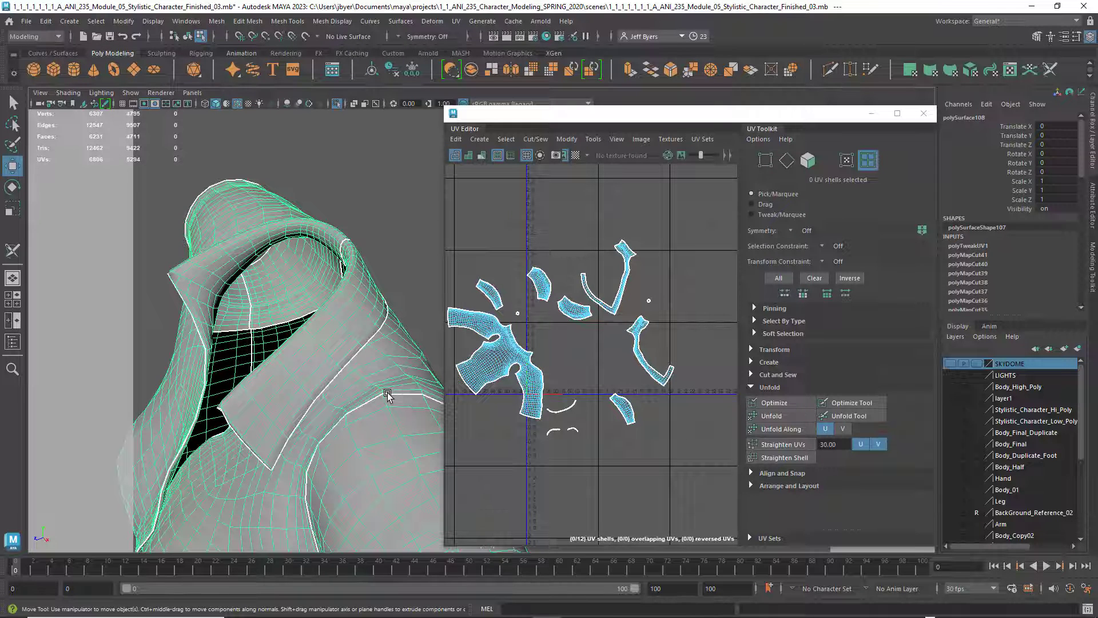
left_click_drag(388, 394, 330, 342, "alt")
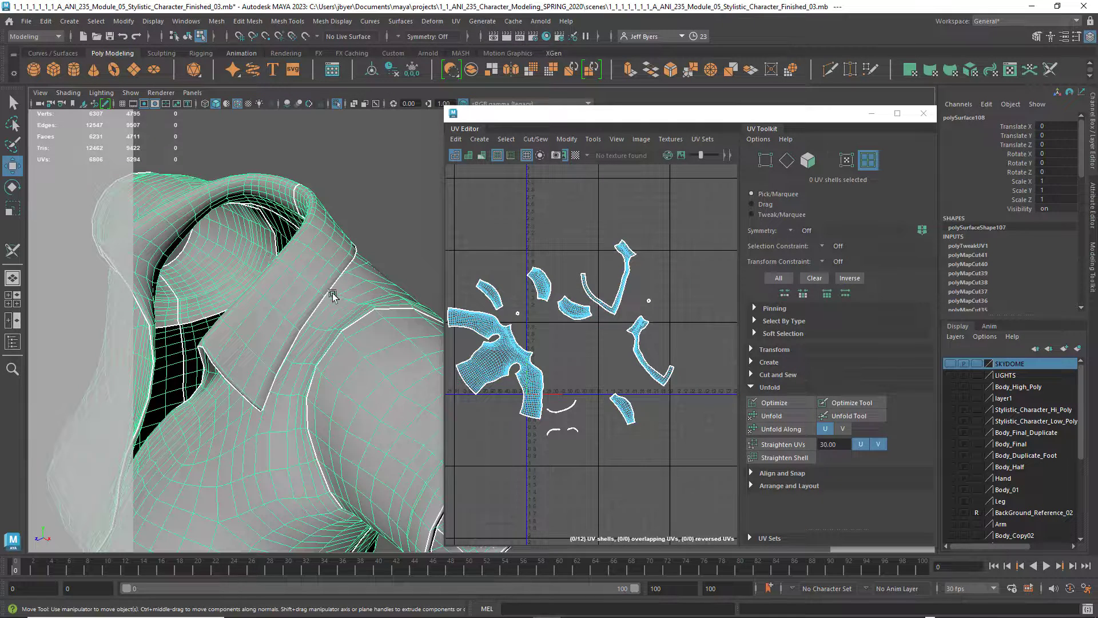
left_click_drag(235, 352, 272, 352, "alt")
scroll(272, 352, "down", 4)
left_click_drag(303, 399, 353, 395, "alt")
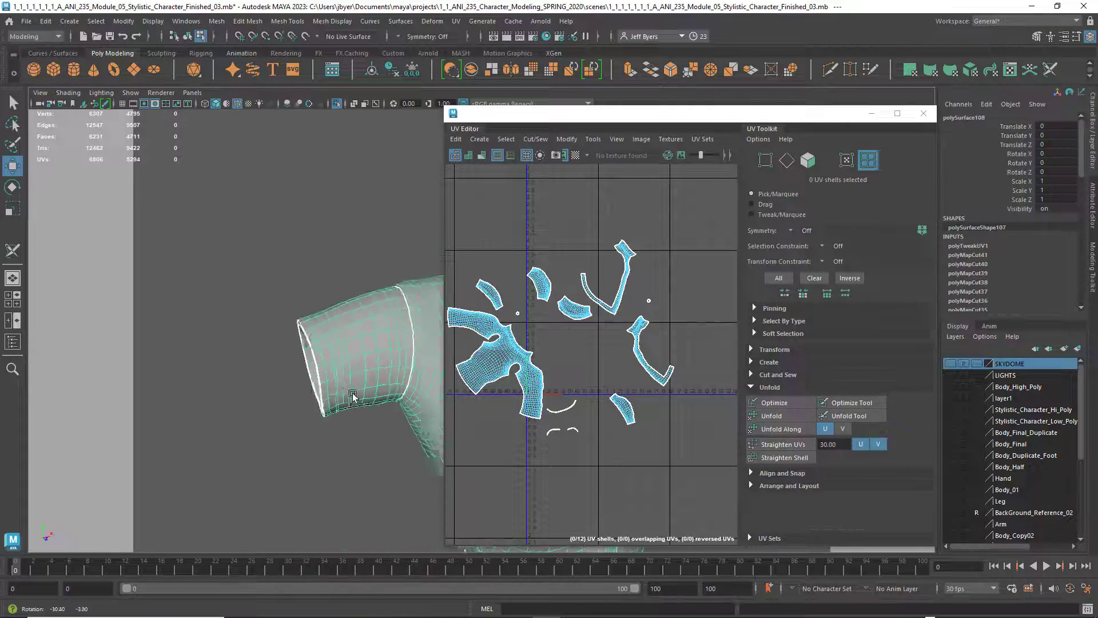
middle_click_drag(352, 395, 197, 380, "alt")
left_click_drag(233, 387, 264, 382, "alt")
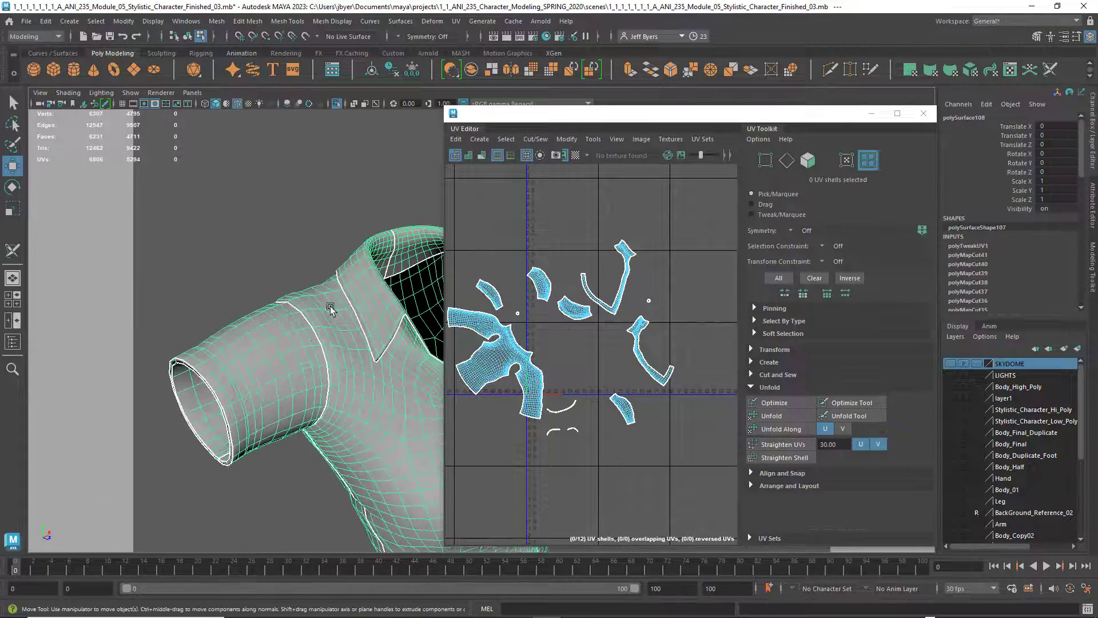
Examine the shirt's front, side and shoulder seams on the model against the armhole and shoulder area of the body's UV shell
left_click_drag(351, 335, 246, 345, "alt")
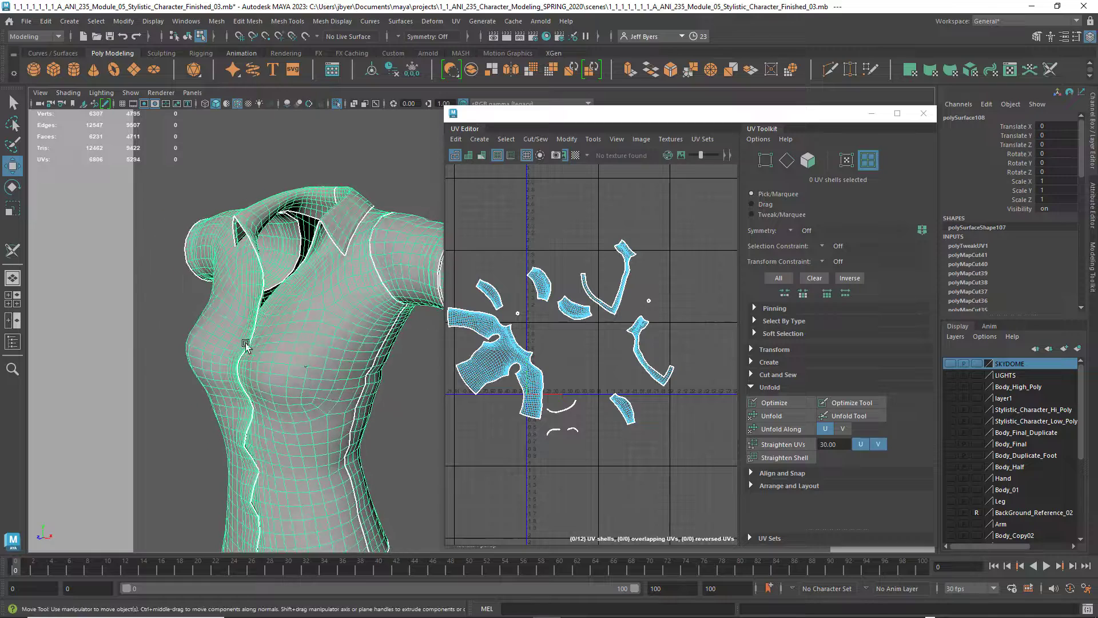
middle_click_drag(301, 358, 295, 279, "alt")
scroll(334, 355, "down", 3)
middle_click_drag(334, 362, 296, 388, "alt")
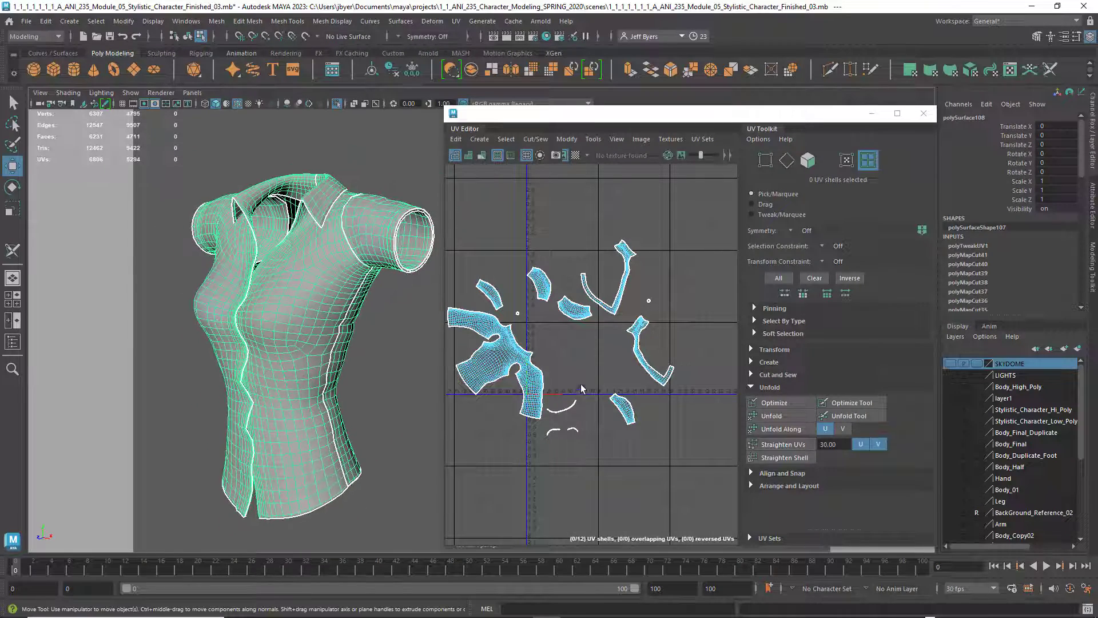
scroll(509, 369, "up", 8)
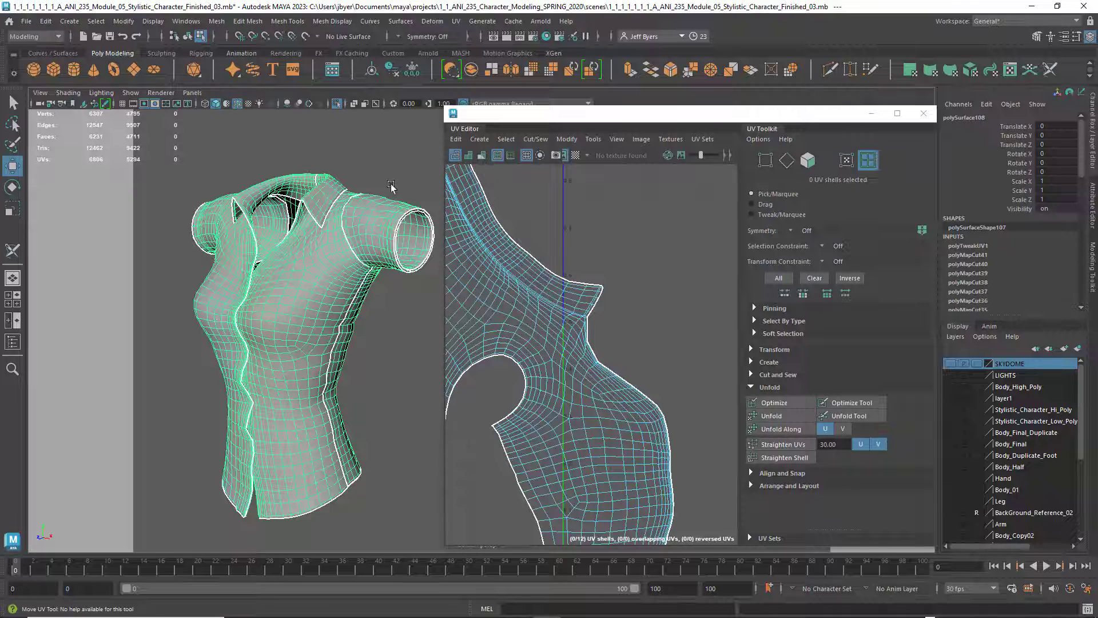
left_click_drag(390, 186, 349, 234, "alt")
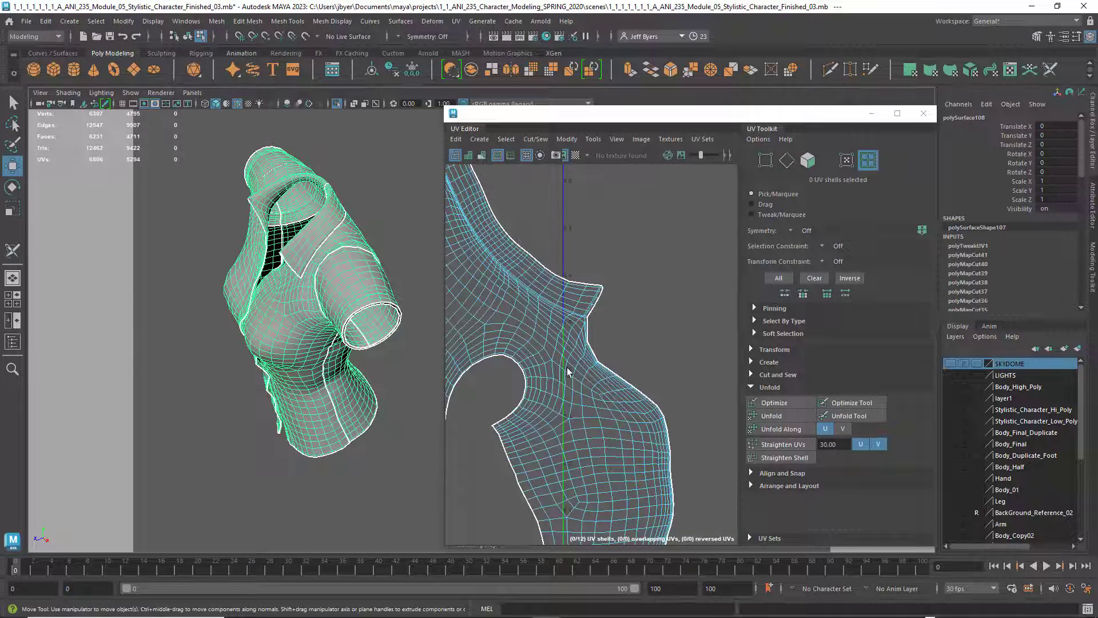
middle_click_drag(366, 231, 356, 270, "alt")
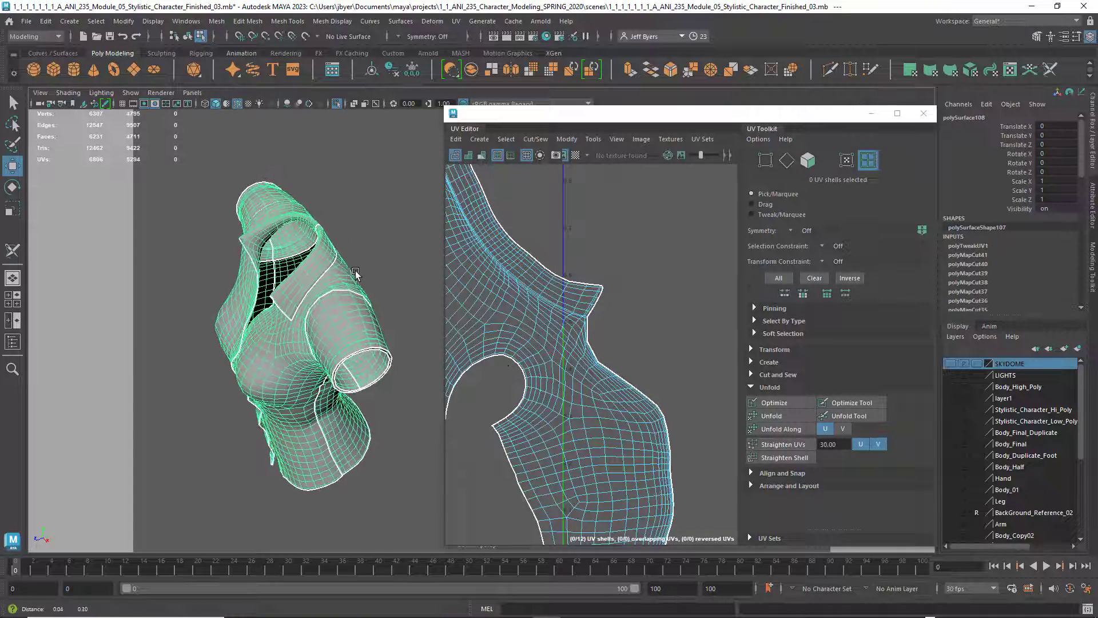
right_click_drag(356, 270, 363, 286, "alt")
right_click_drag(543, 358, 546, 331)
Try selecting edges beside the armhole and the edge loop running over the shoulder, checking their course on the model
double_click(536, 368)
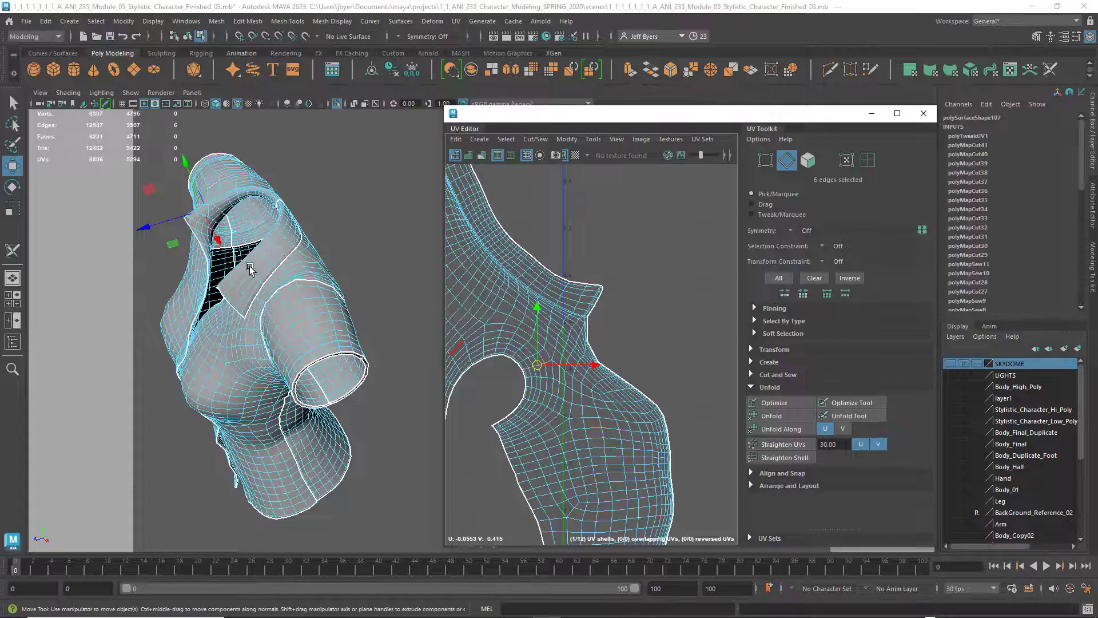
left_click_drag(249, 267, 357, 262, "alt")
middle_click_drag(323, 351, 307, 294, "alt")
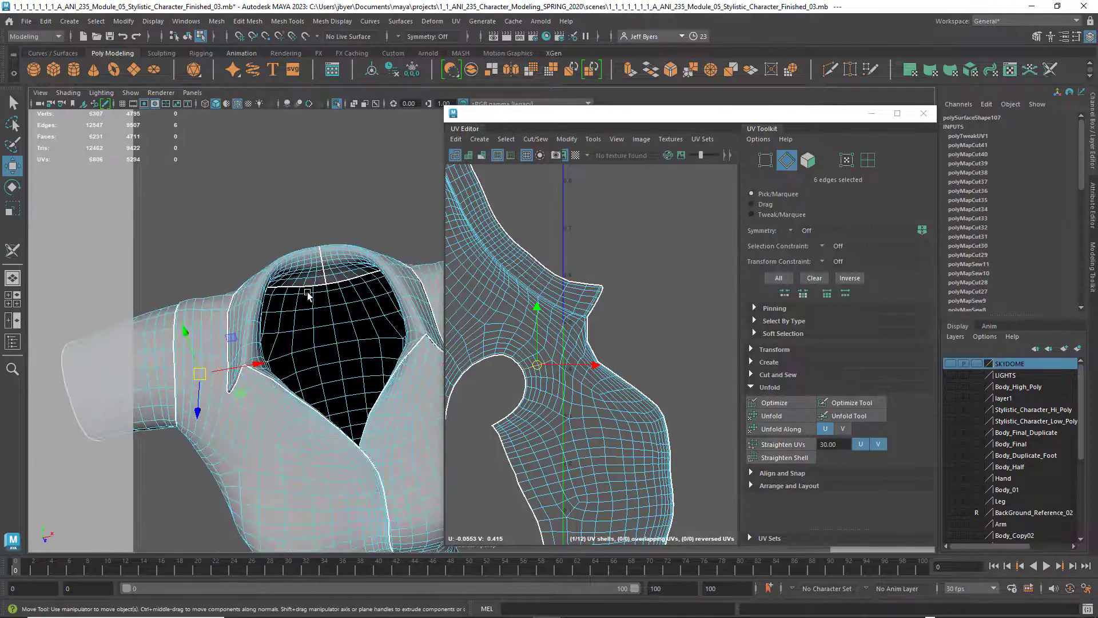
left_click_drag(308, 293, 304, 351, "alt")
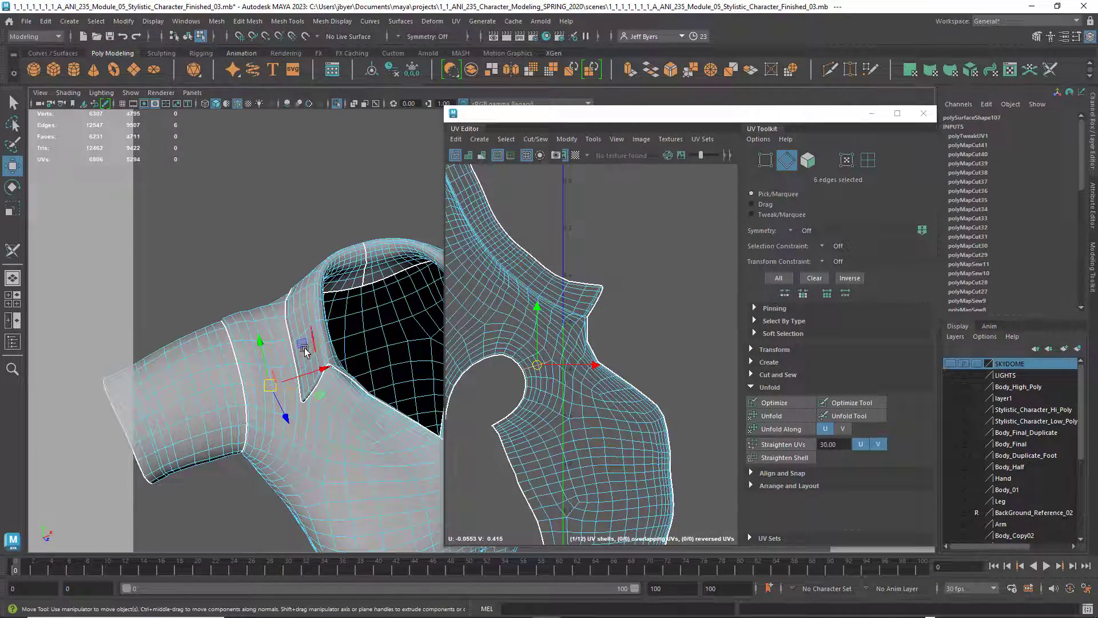
double_click(262, 321)
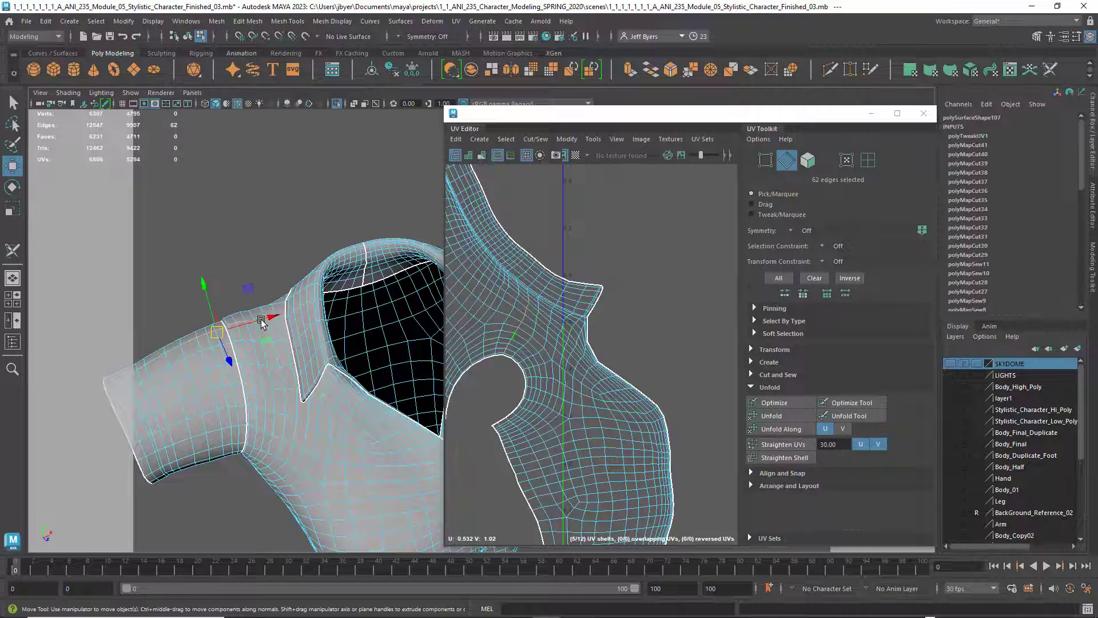
left_click_drag(250, 352, 289, 366, "alt")
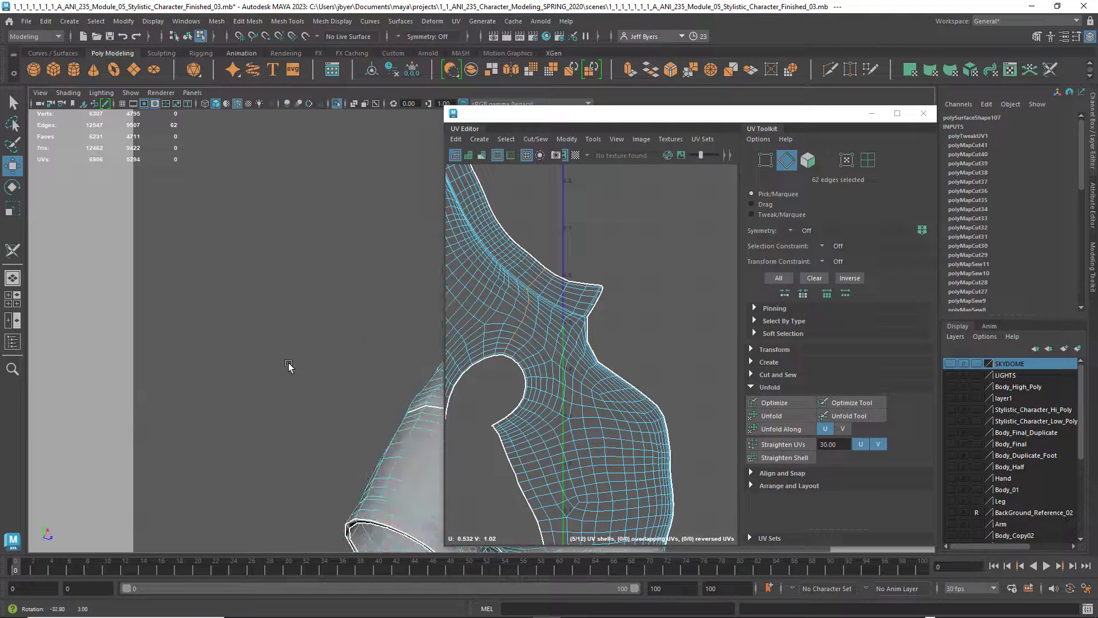
middle_click_drag(289, 366, 179, 322, "alt")
left_click_drag(179, 322, 215, 339, "alt")
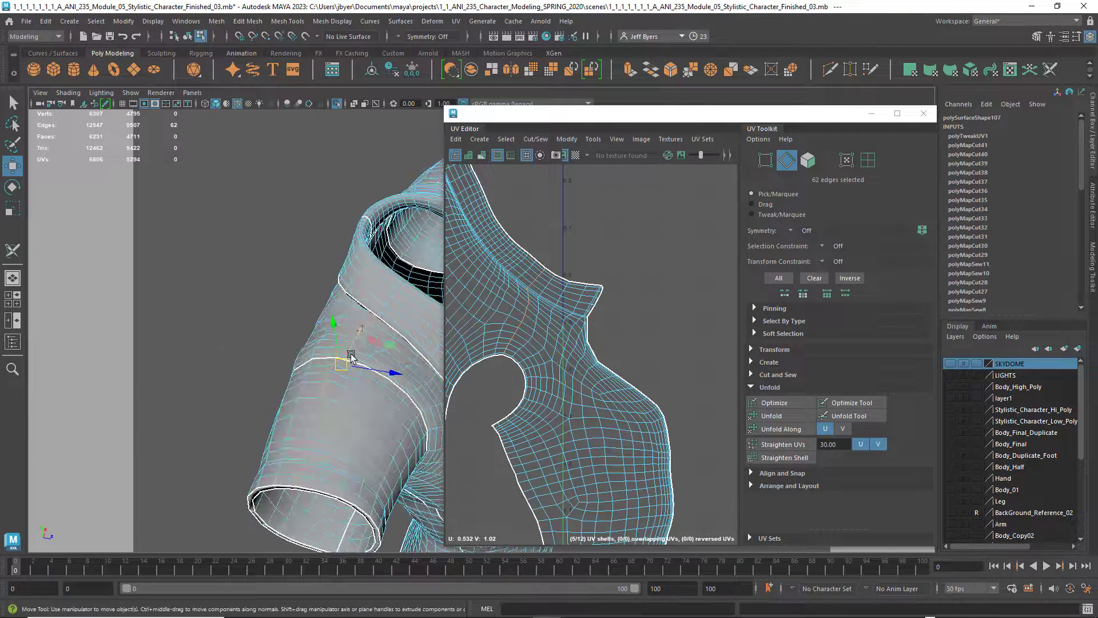
Try selecting a different edge loop at the shoulder's sleeve seam and inspect it from the sleeve opening and collar
key("q")
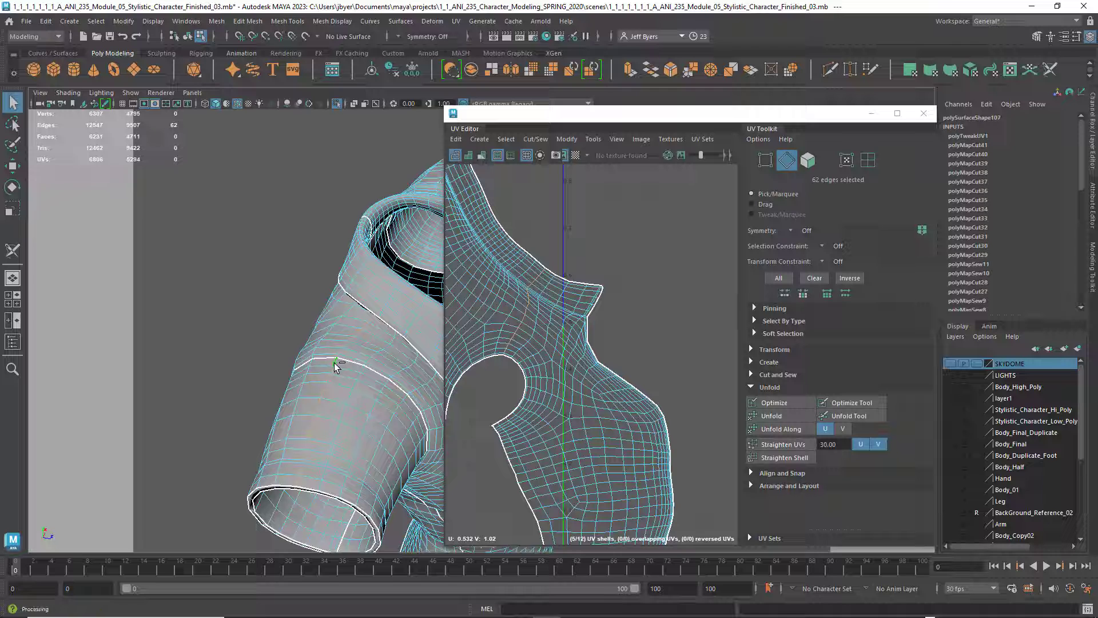
left_click(335, 362, "ctrl")
left_click_drag(321, 446, 276, 455, "alt")
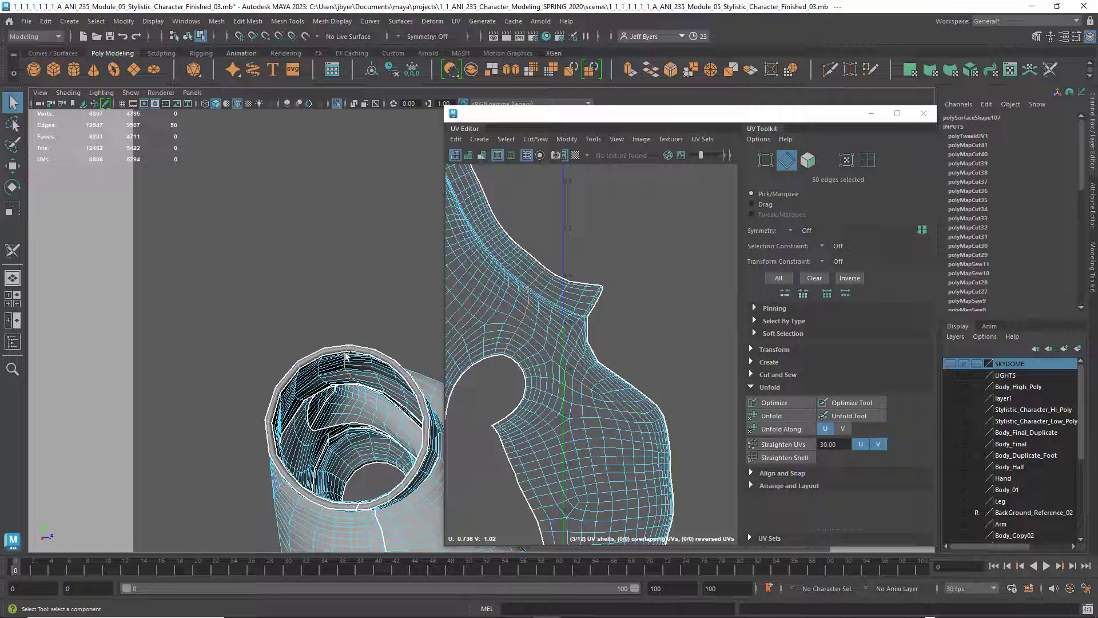
left_click(356, 384)
left_click_drag(382, 411, 424, 370, "alt")
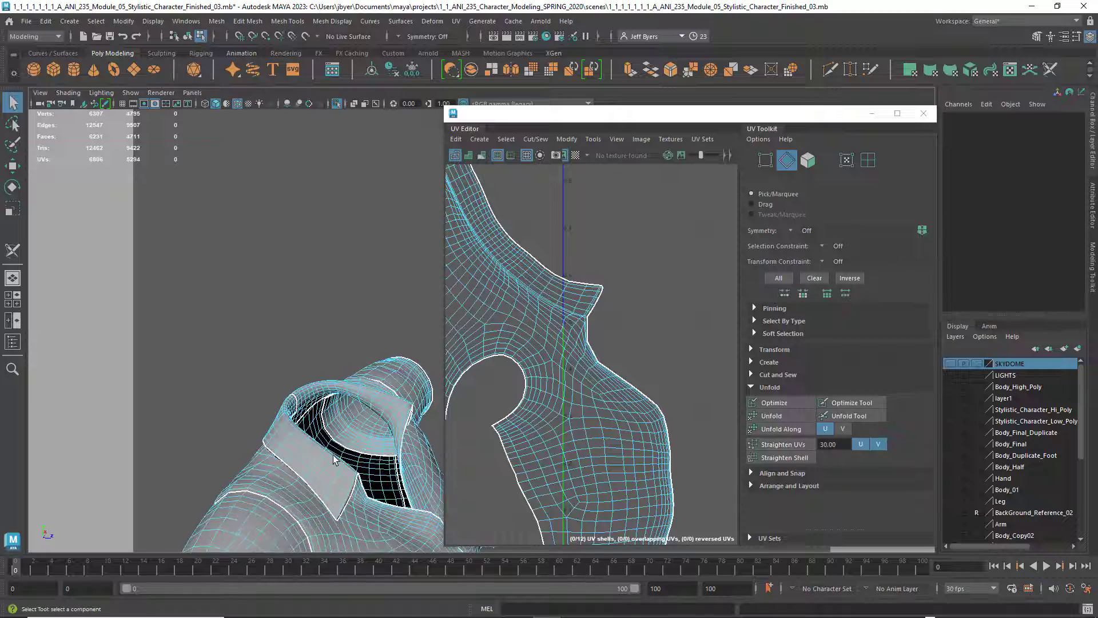
left_click_drag(333, 456, 301, 406, "alt")
left_click_drag(329, 408, 351, 439, "alt")
scroll(351, 442, "up", 2)
middle_click_drag(351, 441, 377, 346, "alt")
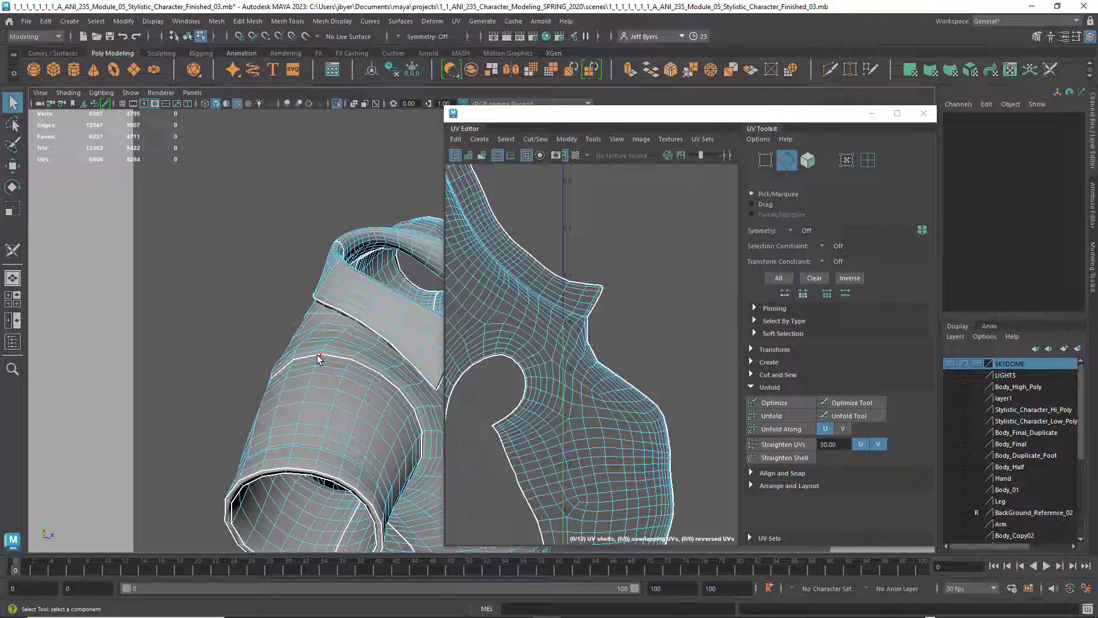
Select the lengthwise edge line along the sleeve's upper side as a reference for the shoulder seam
left_click(319, 359)
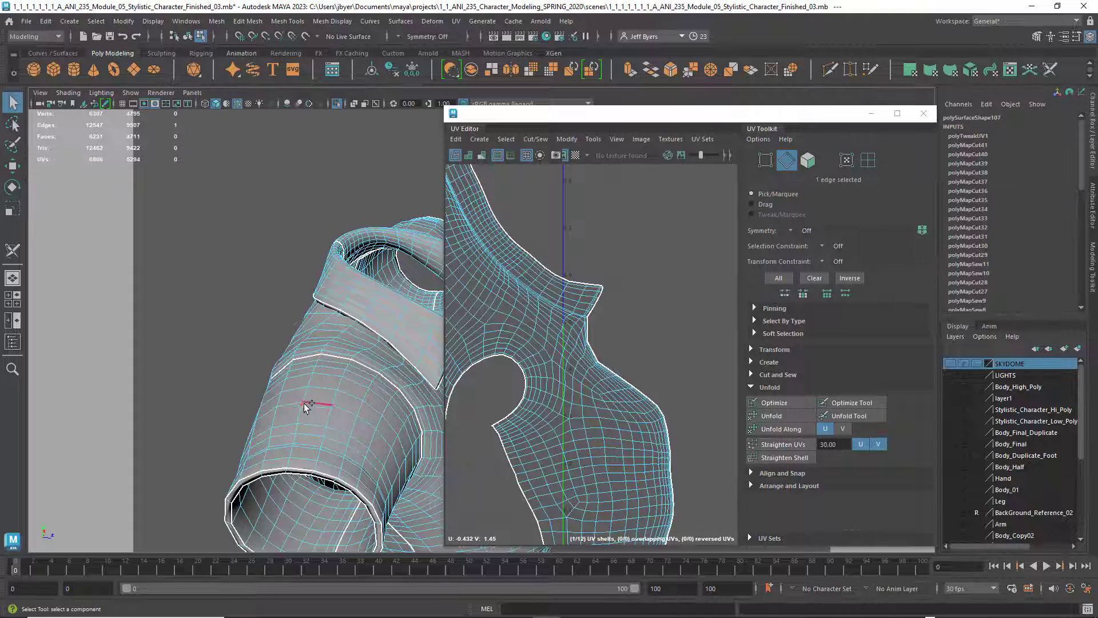
double_click(287, 462, "shift")
middle_click_drag(557, 355, 600, 341, "alt")
scroll(577, 359, "down", 3)
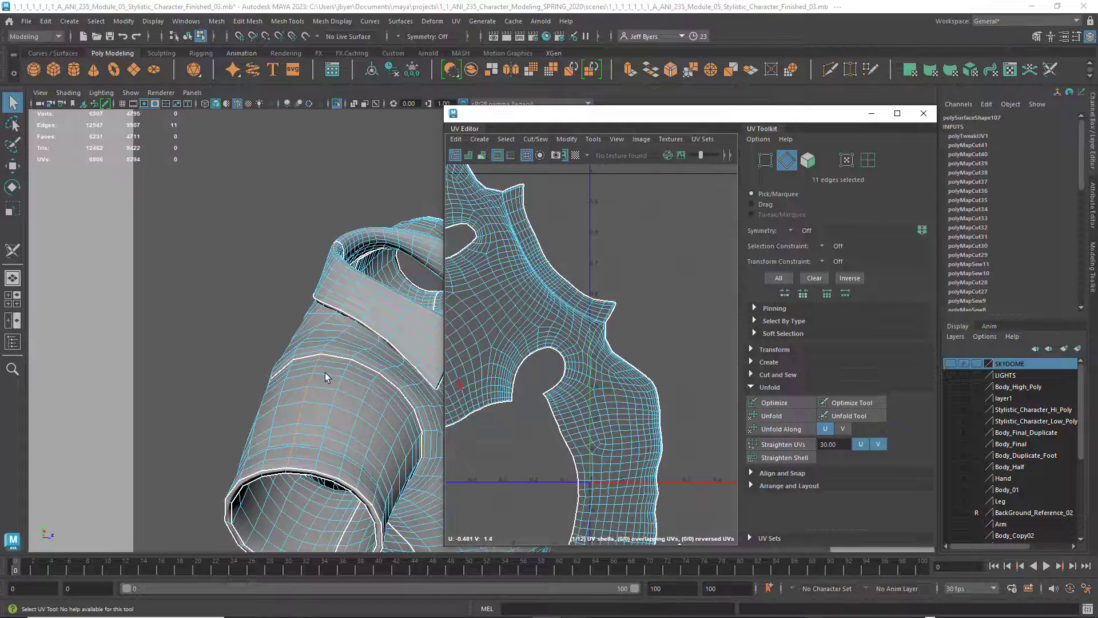
Return to edge selection in the UV view and pick a single edge near the armhole of the body shell
right_click_drag(325, 377, 306, 356)
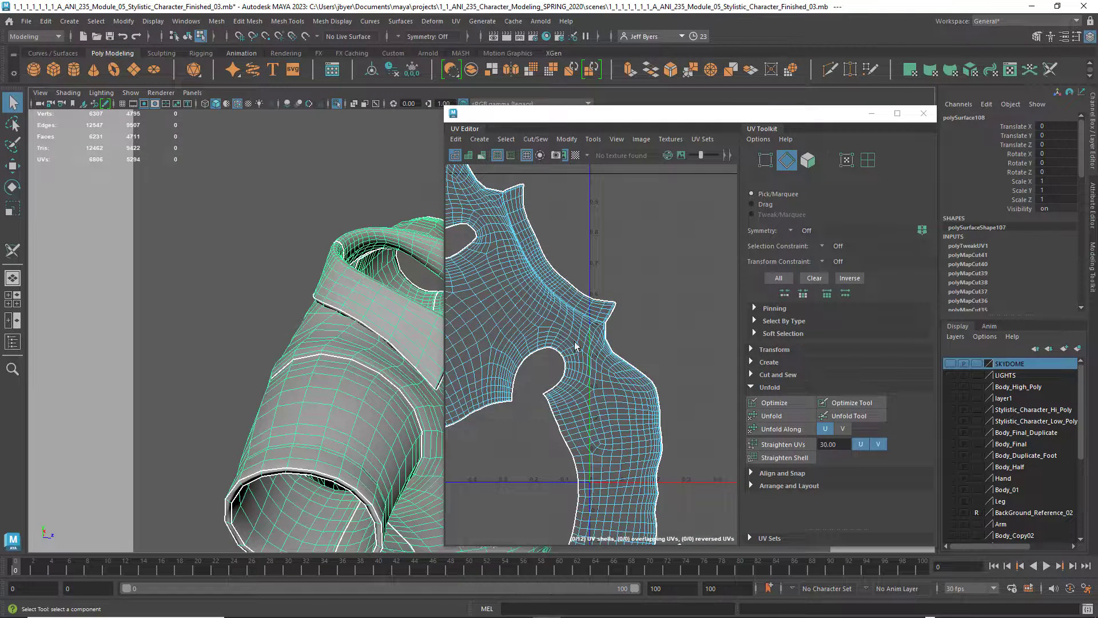
middle_click_drag(575, 343, 567, 343, "alt")
scroll(579, 366, "up", 4)
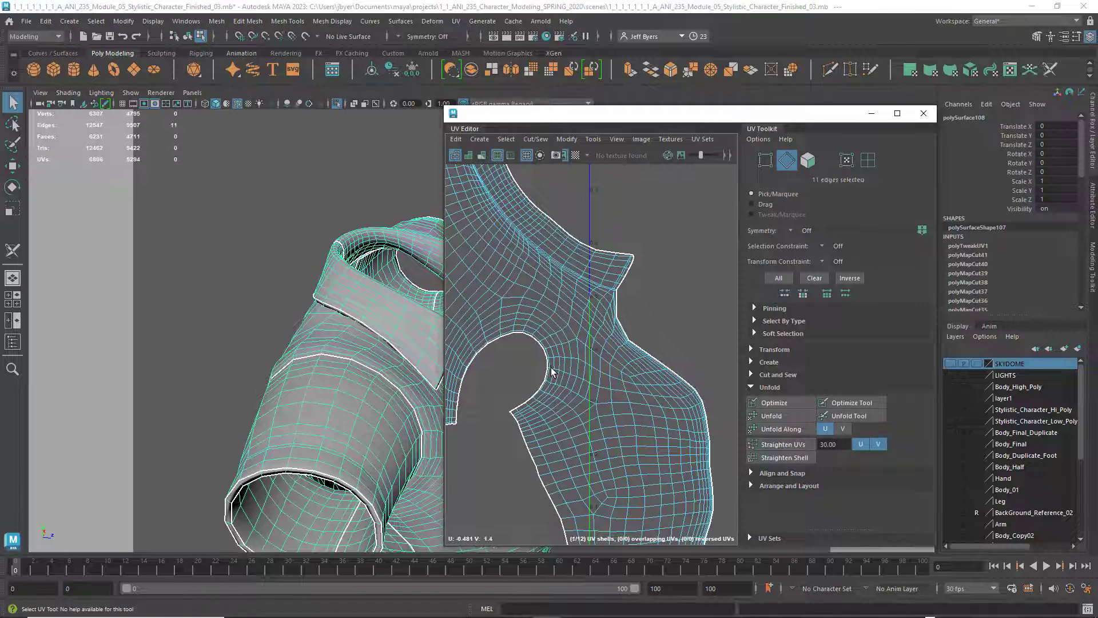
key("F10")
right_click_drag(560, 375, 557, 370)
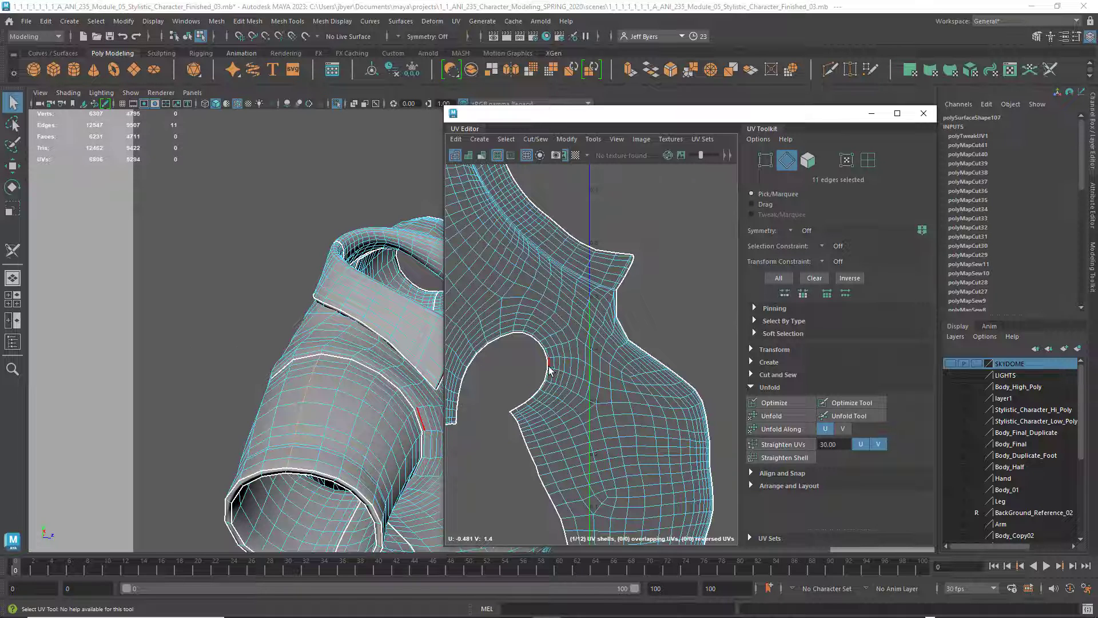
scroll(548, 366, "up", 3)
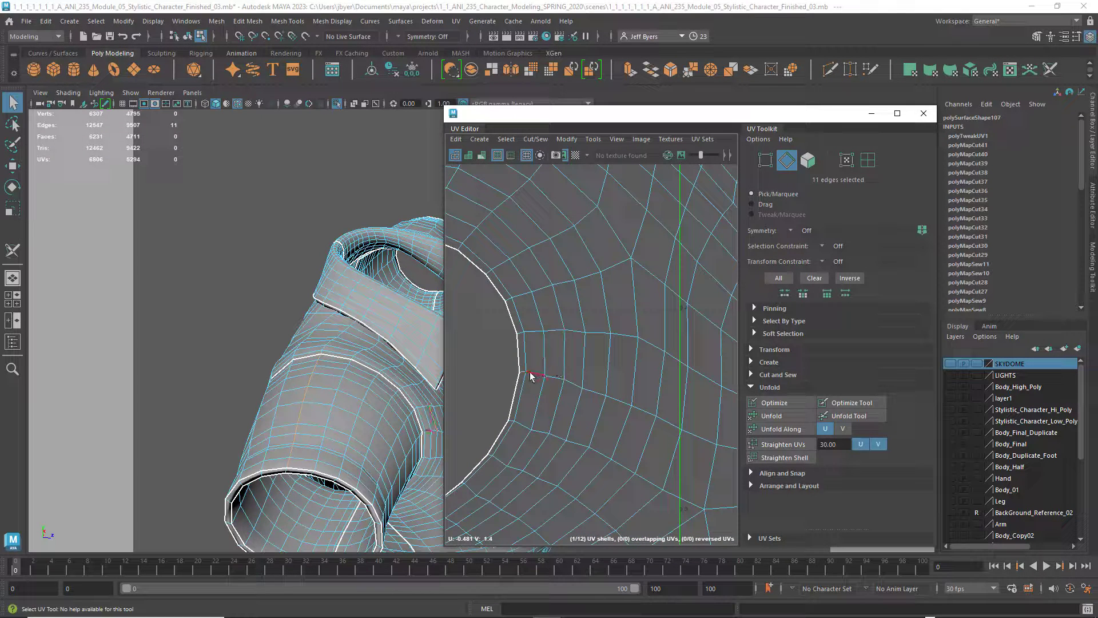
left_click(597, 417)
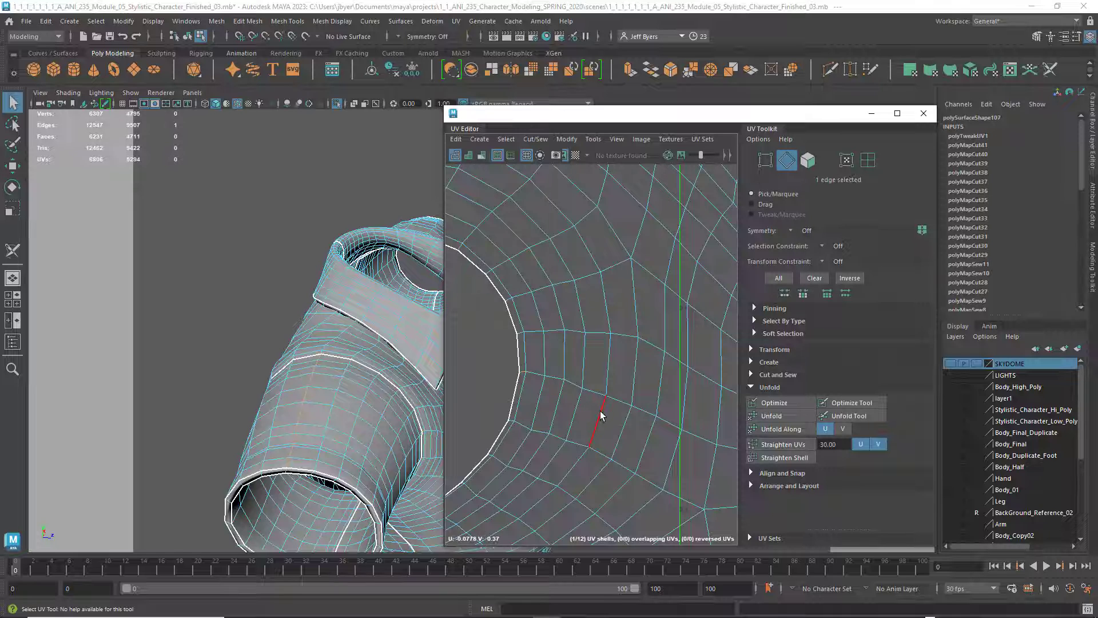
middle_click_drag(599, 411, 547, 375, "alt")
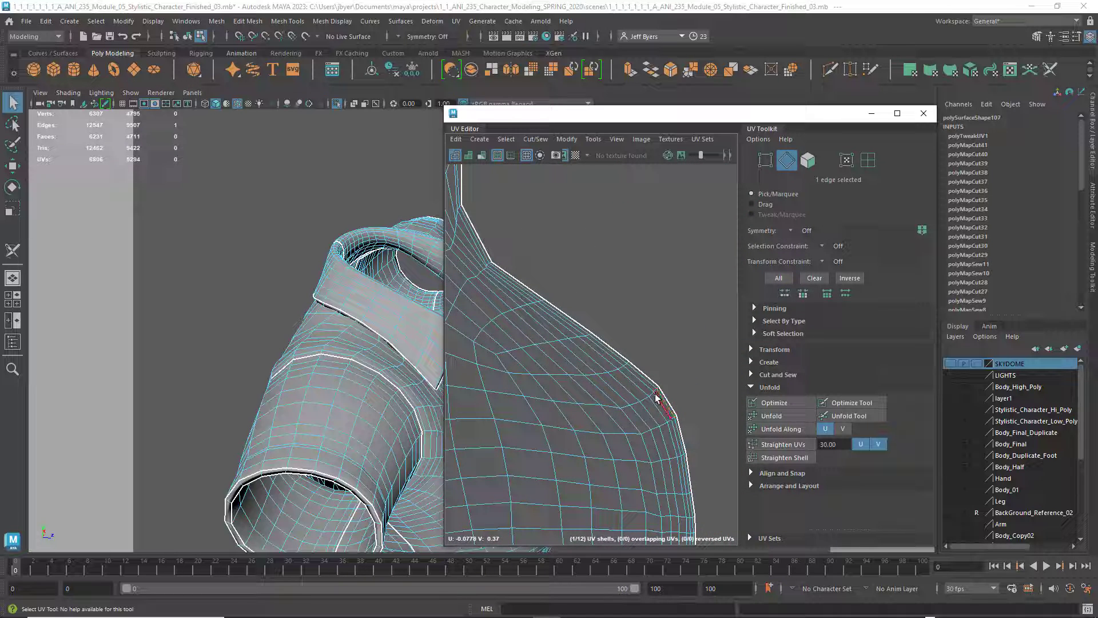
Select the edge line crossing the front panel's UVs between its outer border and the armhole, and check it on the model
scroll(656, 397, "up", 3)
scroll(611, 407, "up", 2)
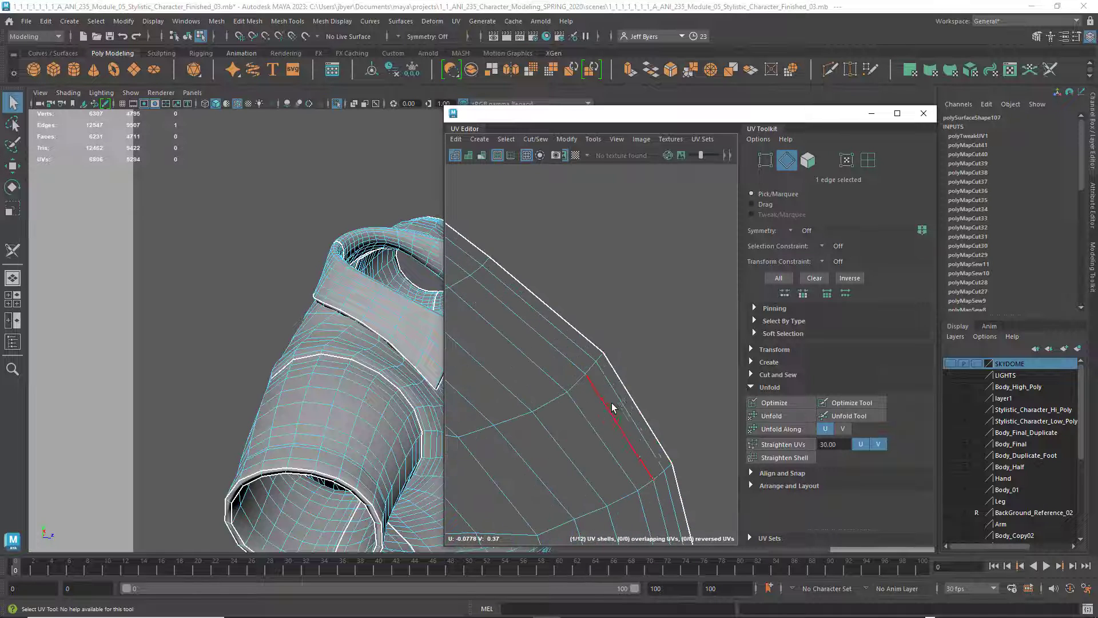
left_click(601, 359)
double_click(601, 359)
scroll(589, 426, "down", 3)
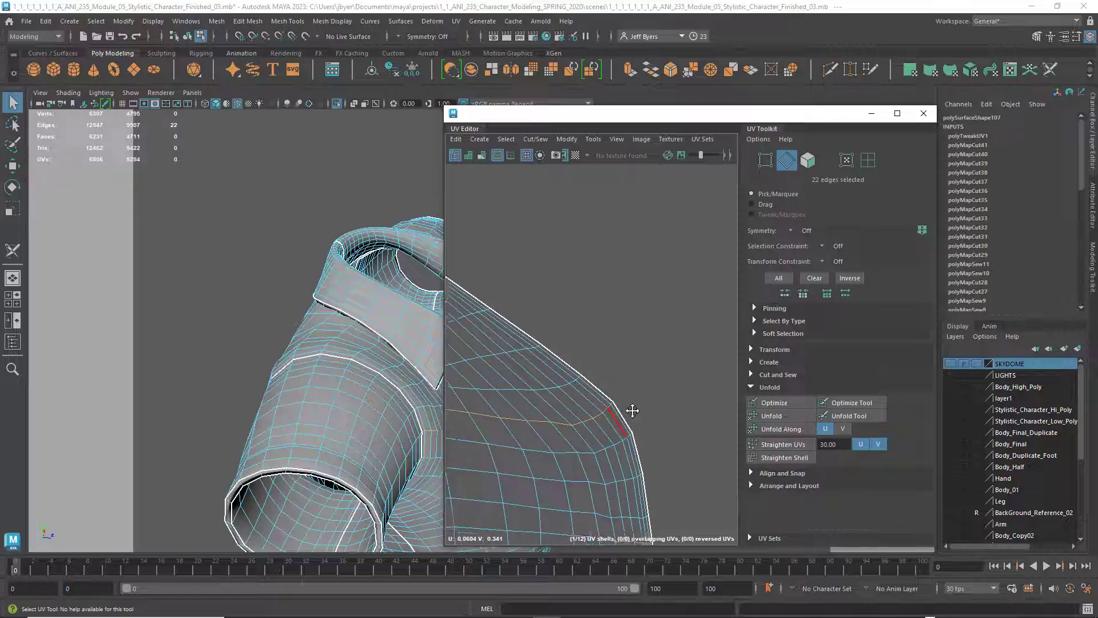
middle_click_drag(632, 410, 714, 407, "alt")
scroll(668, 433, "down", 2)
mouse_move(581, 434)
middle_mouse_down("alt")
mouse_move(634, 415)
mouse_move(597, 426)
middle_mouse_up("alt")
left_click_drag(302, 478, 381, 419, "alt")
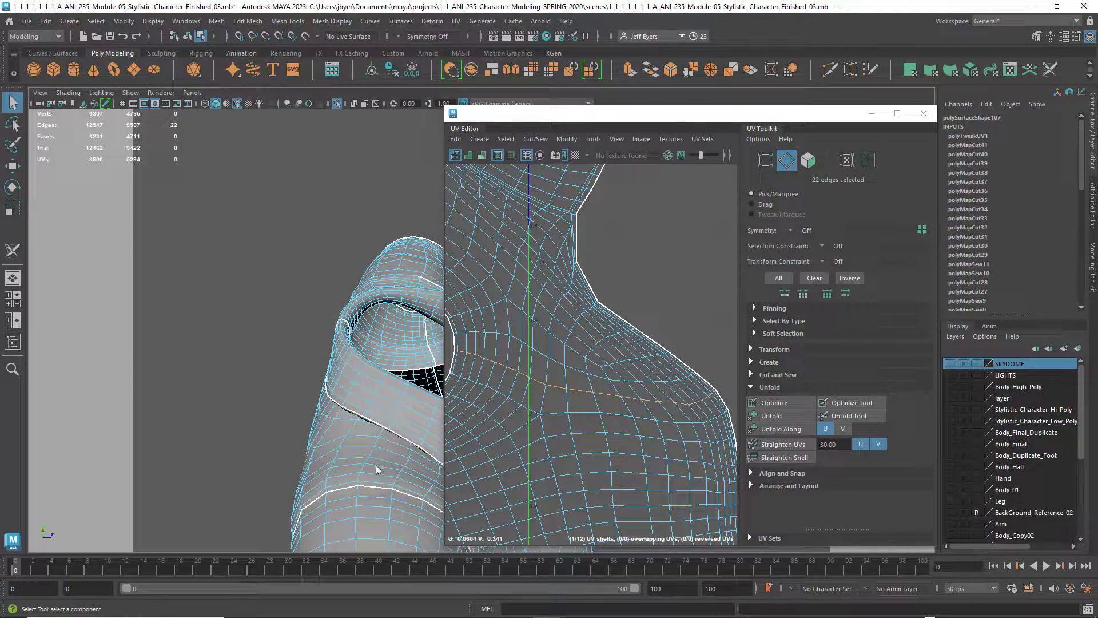
Cut the shirt body's UV shell along the shoulder edge line running from the armhole to the collar-side border
left_click(630, 352)
middle_click_drag(631, 353, 681, 377, "alt")
middle_click_drag(560, 378, 610, 414, "alt")
left_click(513, 348)
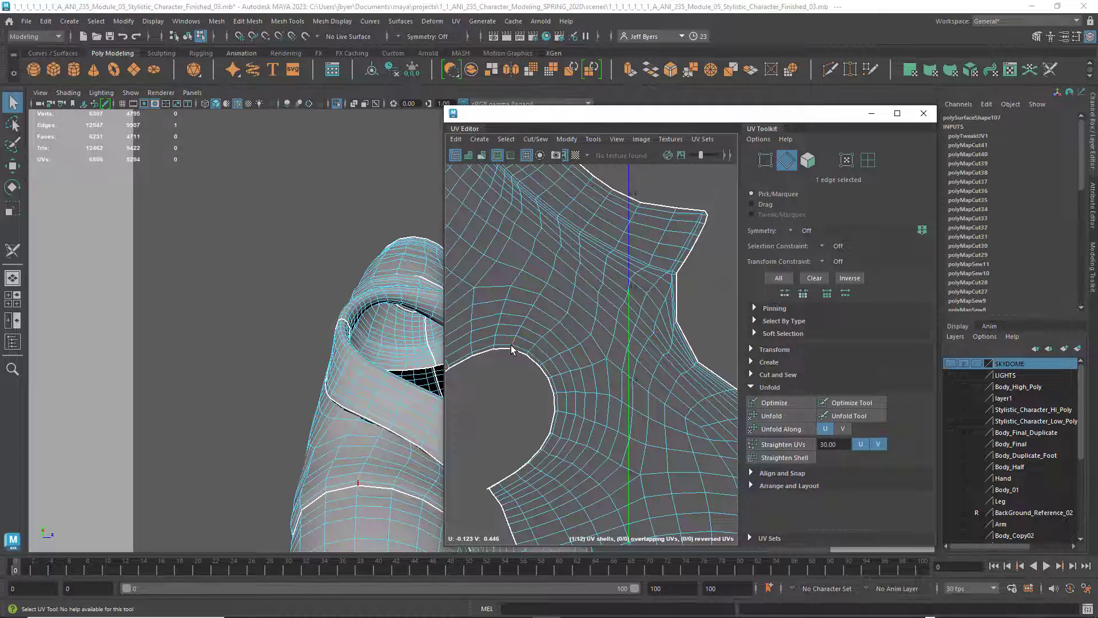
left_click(559, 291)
middle_click_drag(592, 250, 572, 338, "alt")
scroll(572, 338, "up", 3)
left_click(581, 285)
middle_click_drag(594, 257, 618, 346, "alt")
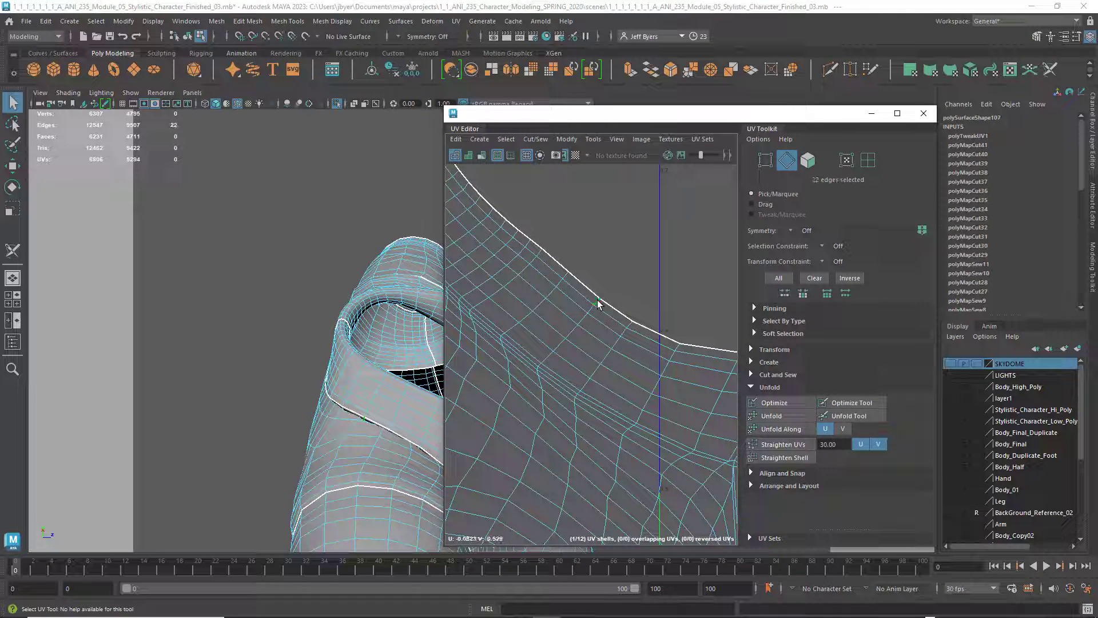
middle_click_drag(567, 413, 587, 283, "alt")
scroll(587, 283, "down", 3)
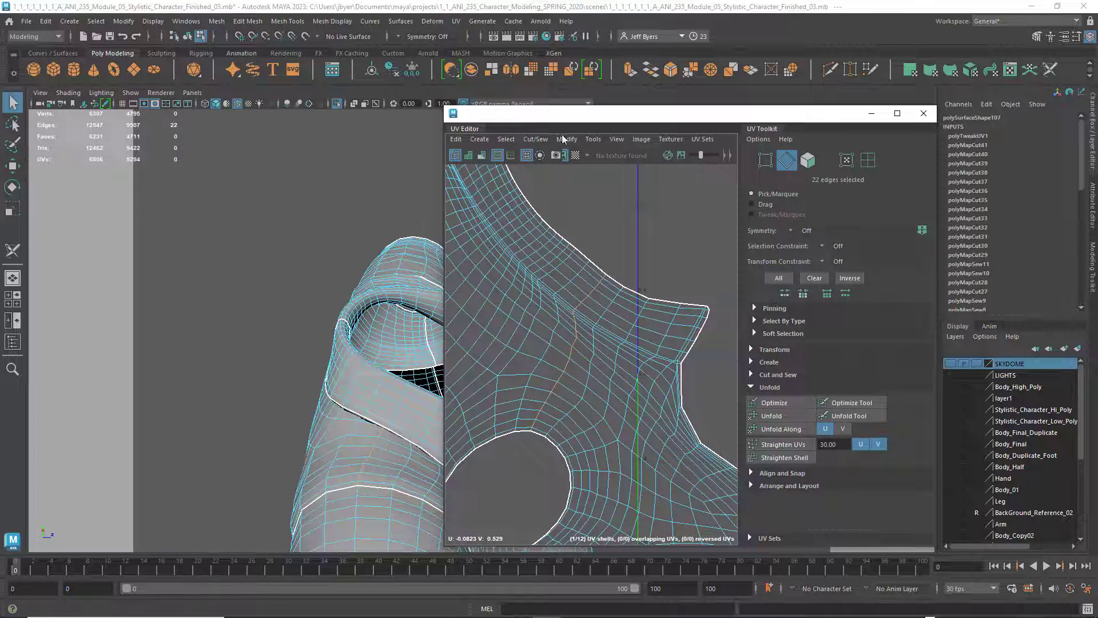
left_click(537, 140)
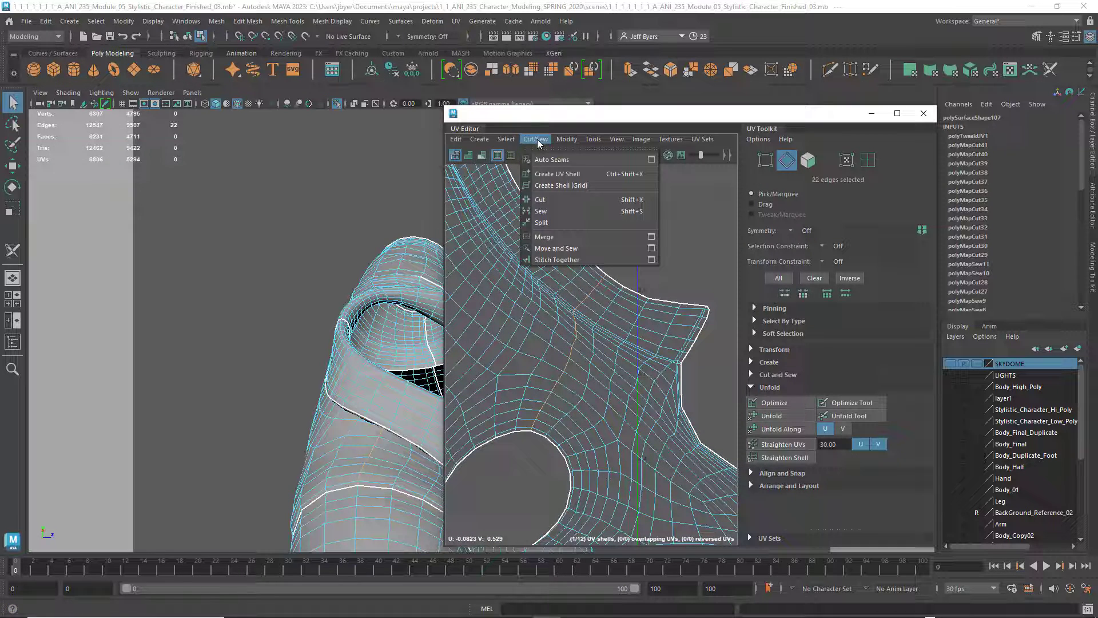
left_click(543, 200)
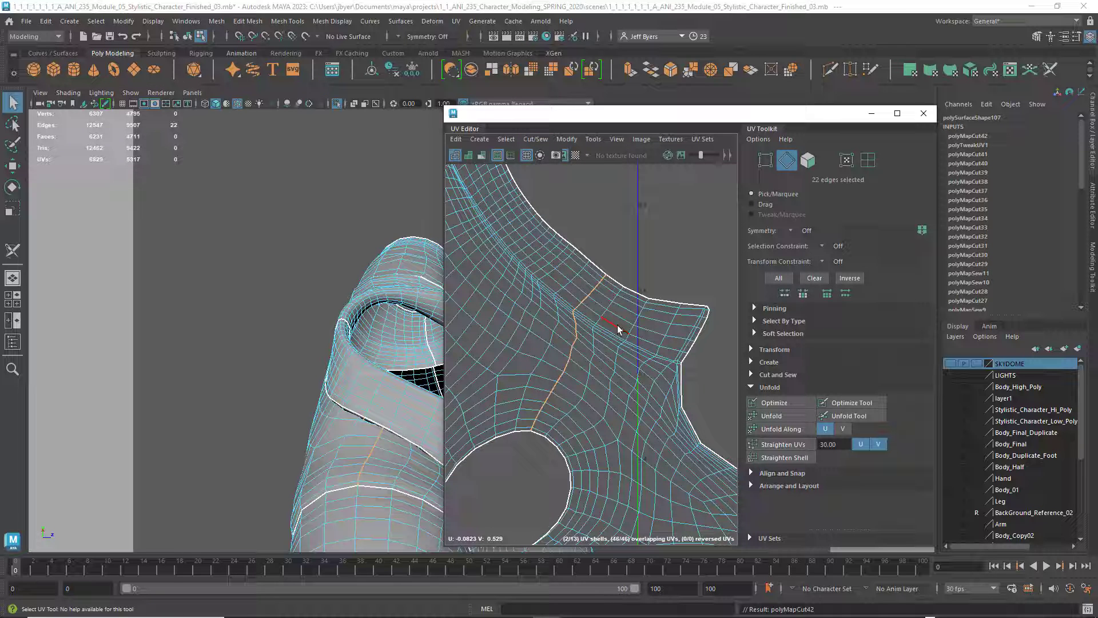
Select the newly separated front panel as a UV shell and move it about 0.08 in U, away from the body shell
right_click_drag(618, 328, 586, 311)
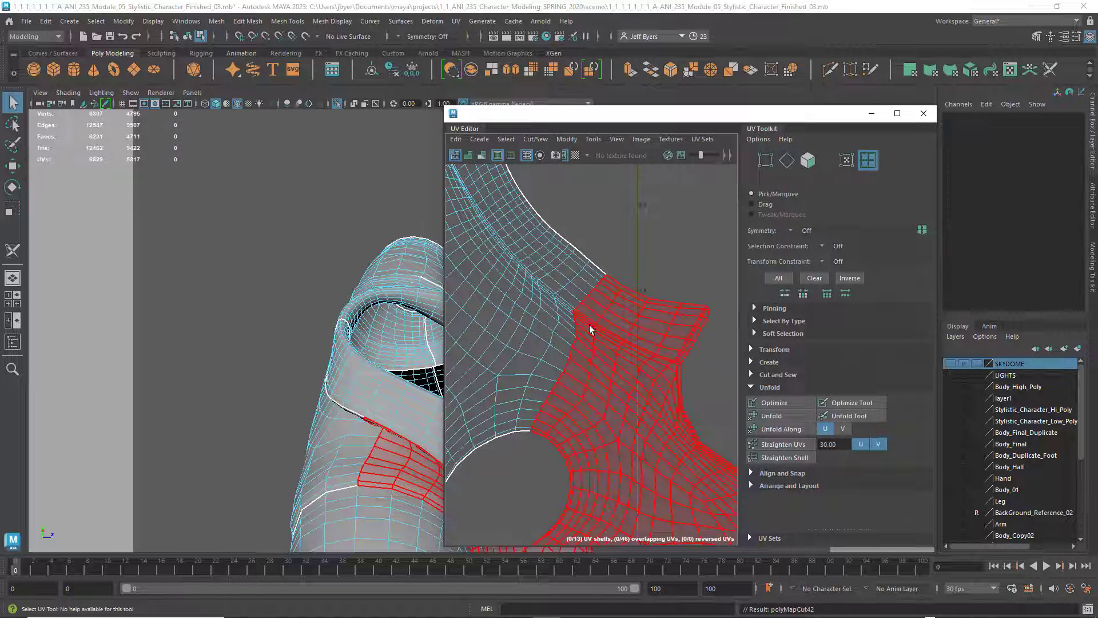
scroll(591, 328, "down", 6)
scroll(595, 334, "down", 2)
left_click(609, 375)
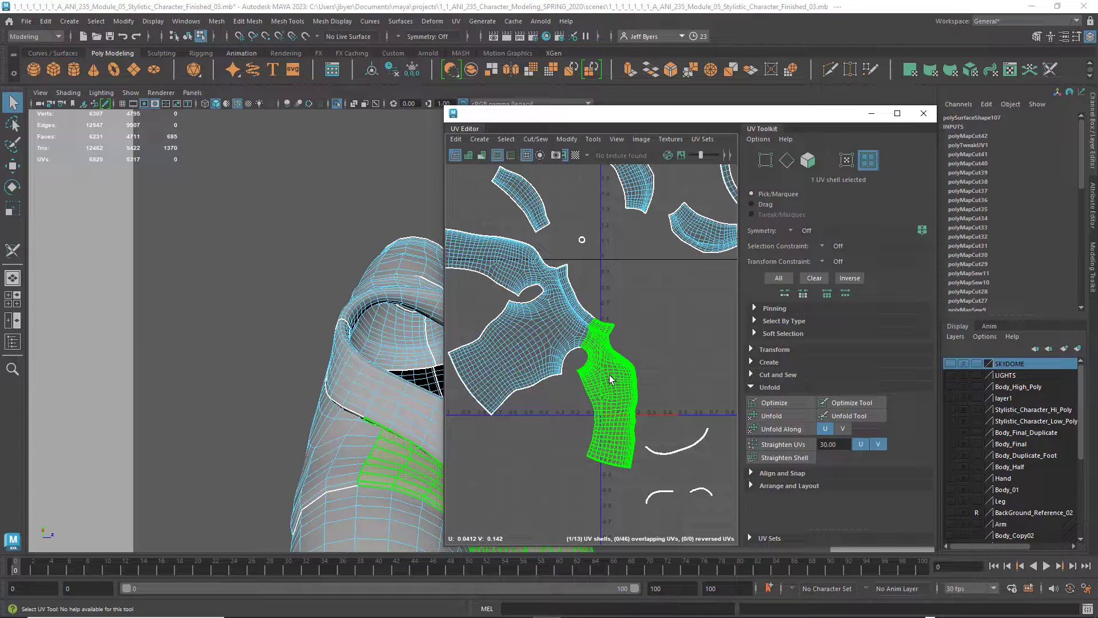
key("w")
mouse_move(662, 392)
left_mouse_down()
mouse_move(697, 392)
mouse_move(674, 392)
left_mouse_up()
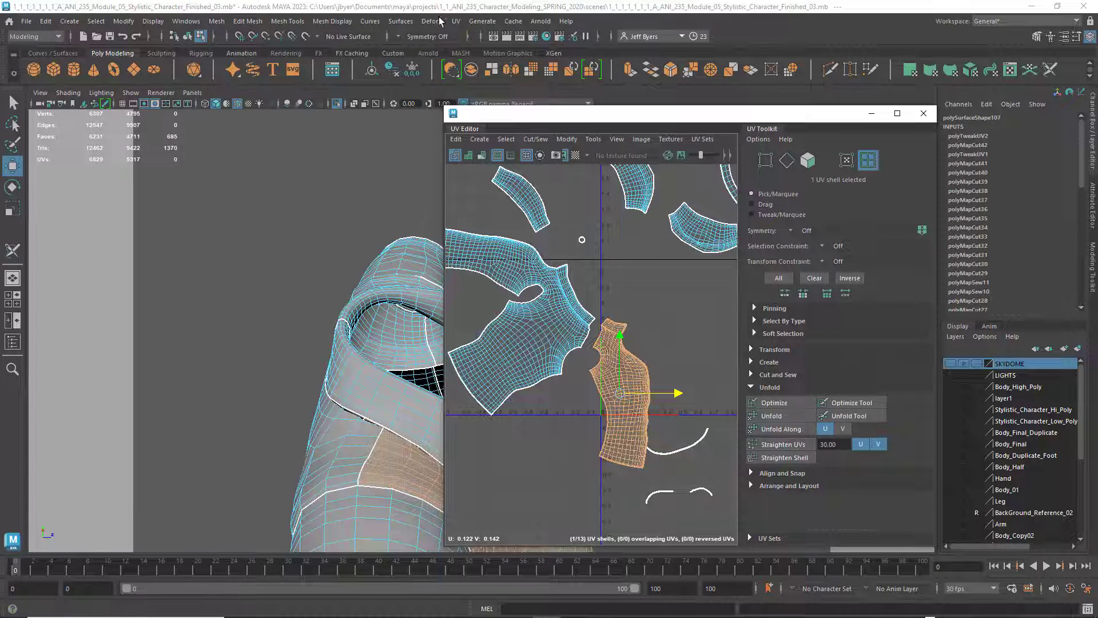
Unfold the separated front panel's UV shell and select the remaining body shell for comparison
left_click(458, 21)
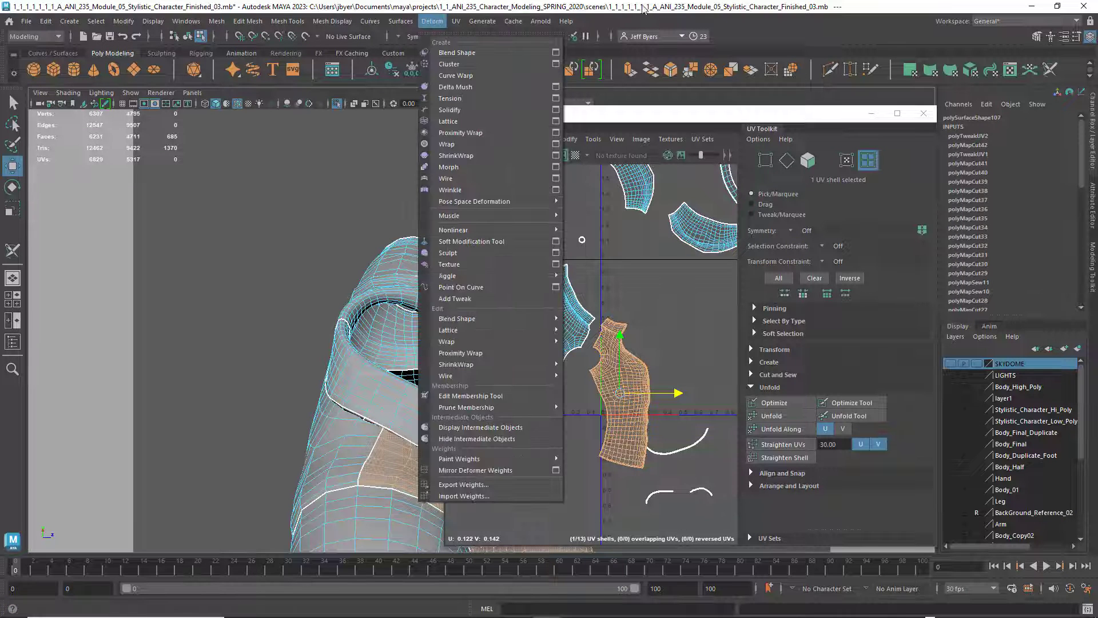
left_click(729, 23)
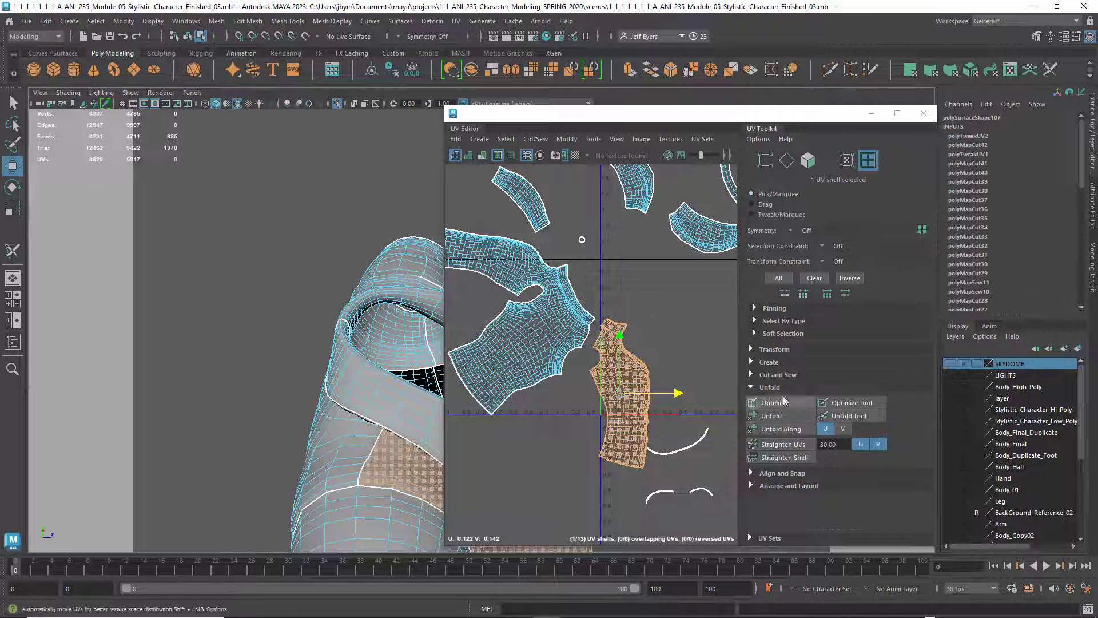
left_click(772, 416)
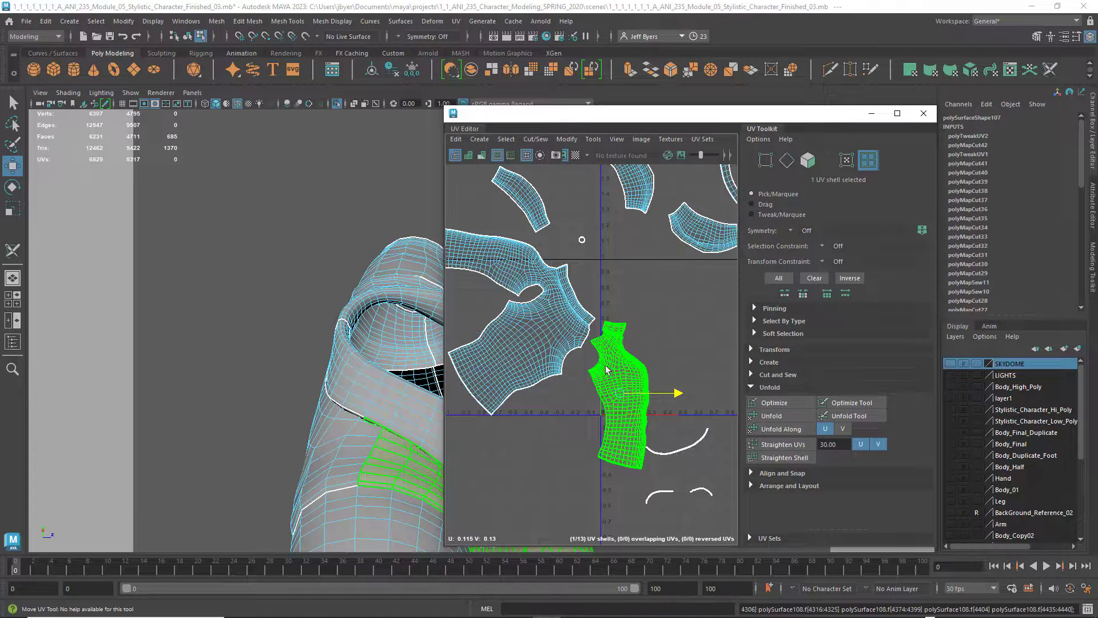
left_click(566, 328)
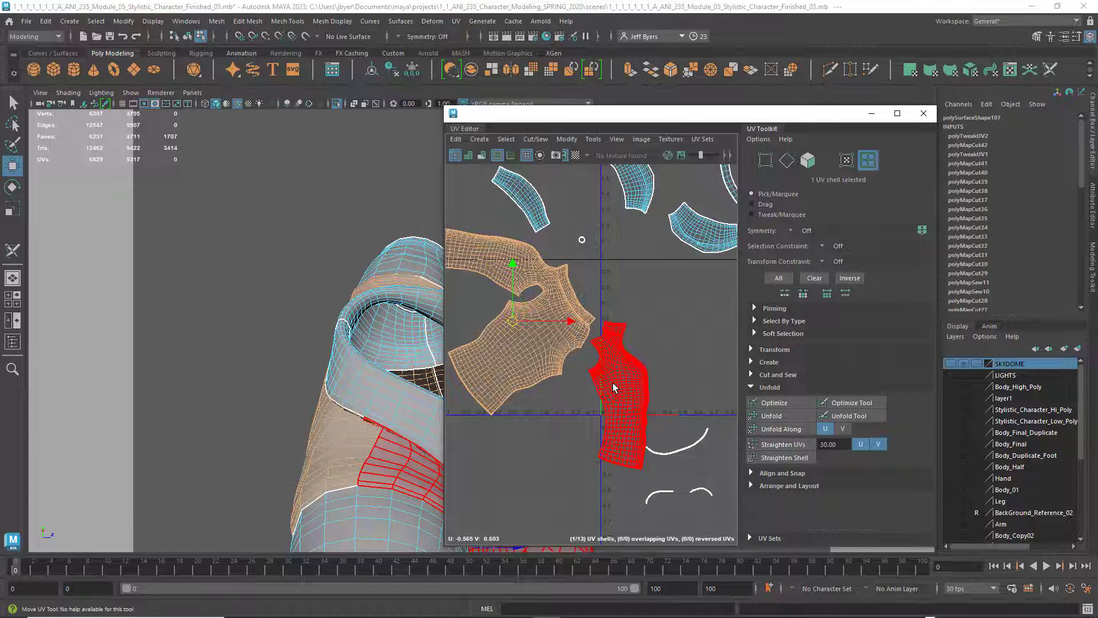
Undo the unfold, the move and the shoulder cut so the front panel rejoins the body shell
key("ctrl+z")
key("ctrl+z")
key("ctrl+z")
key("ctrl+z")
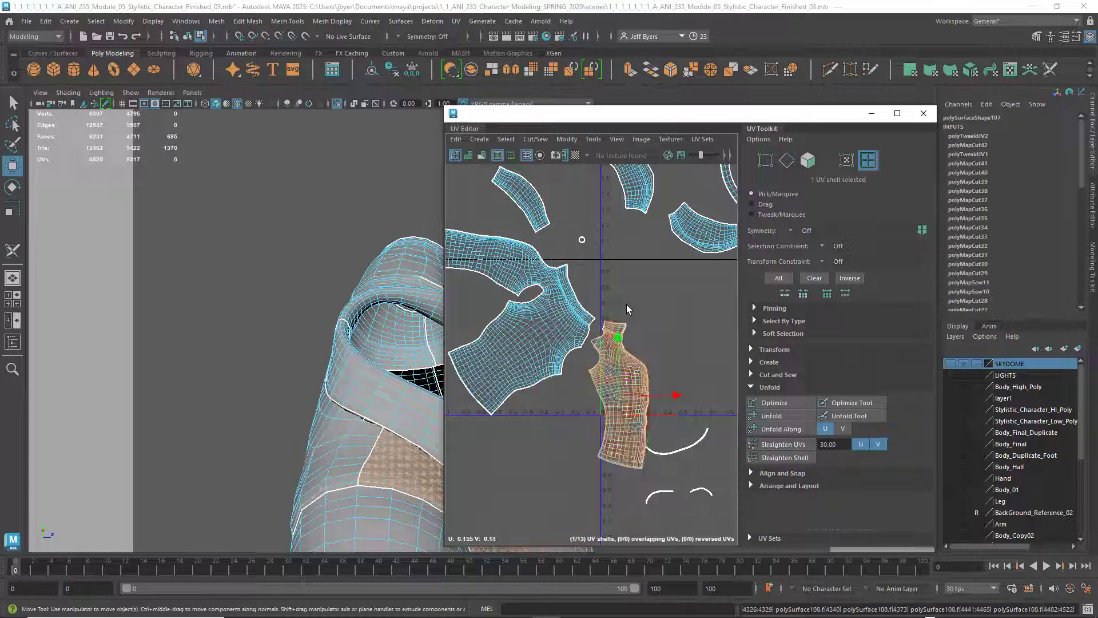
key("ctrl+z")
key("ctrl+z")
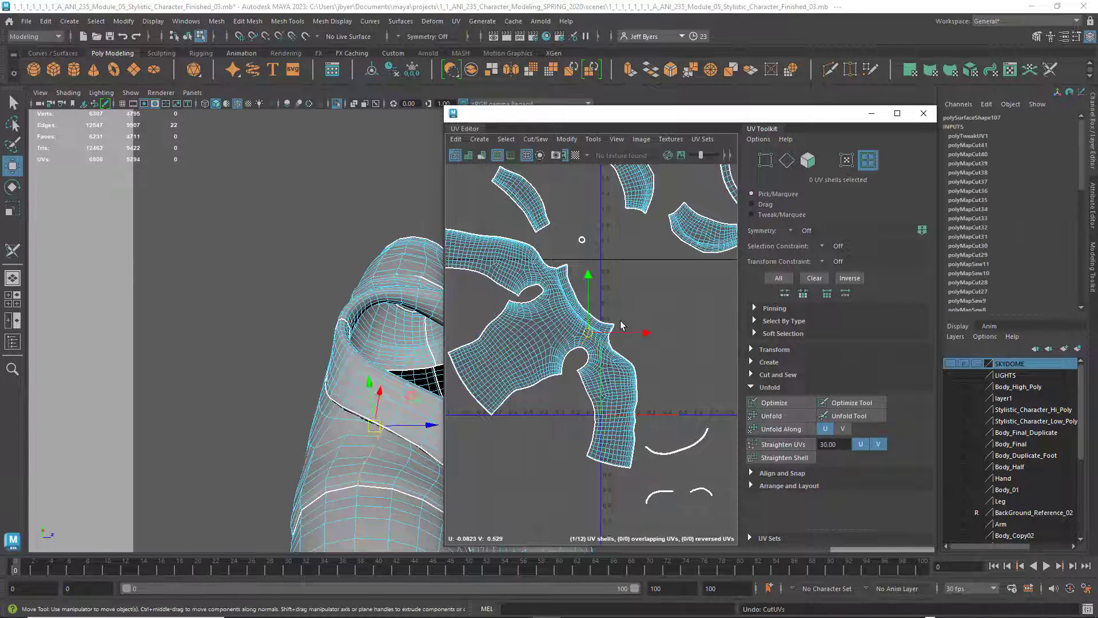
Select the whole shirt body UV shell and rotate it until the torso stands upright with the collar edge at the top
left_click(620, 319)
right_click_drag(594, 332, 558, 321)
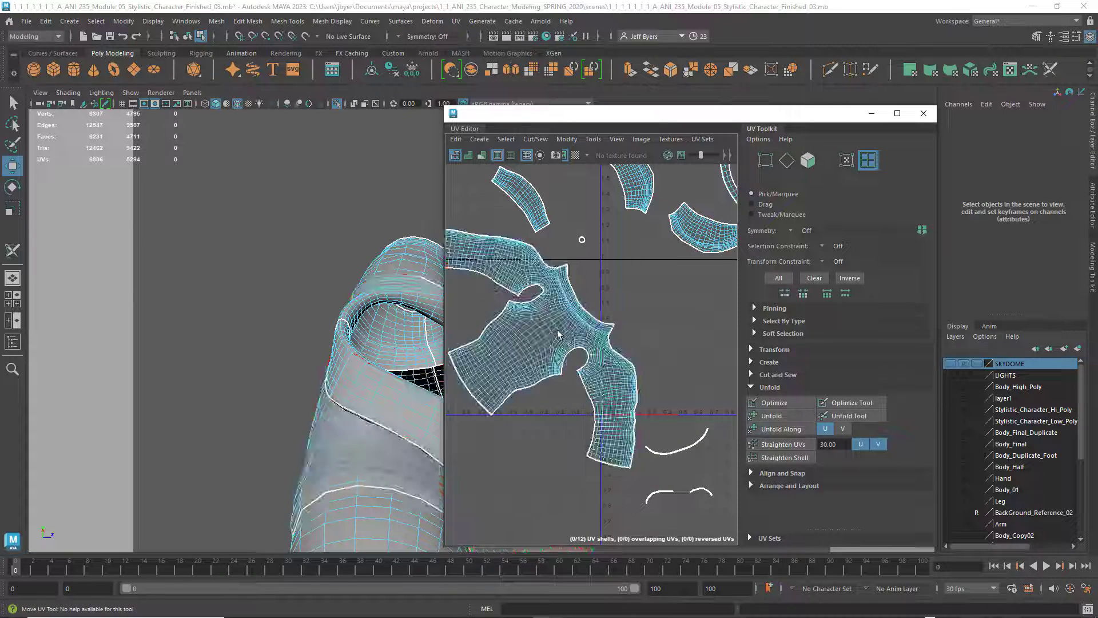
left_click(578, 336)
scroll(563, 347, "down", 2)
scroll(565, 350, "down", 1)
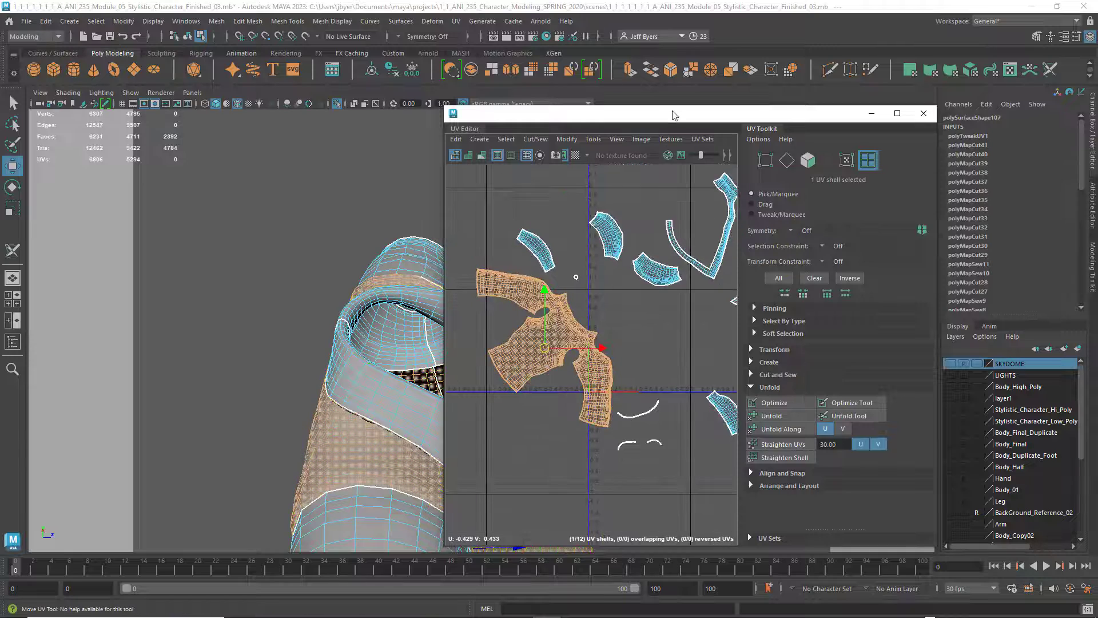
middle_click_drag(621, 384, 602, 394, "alt")
scroll(575, 407, "down", 3)
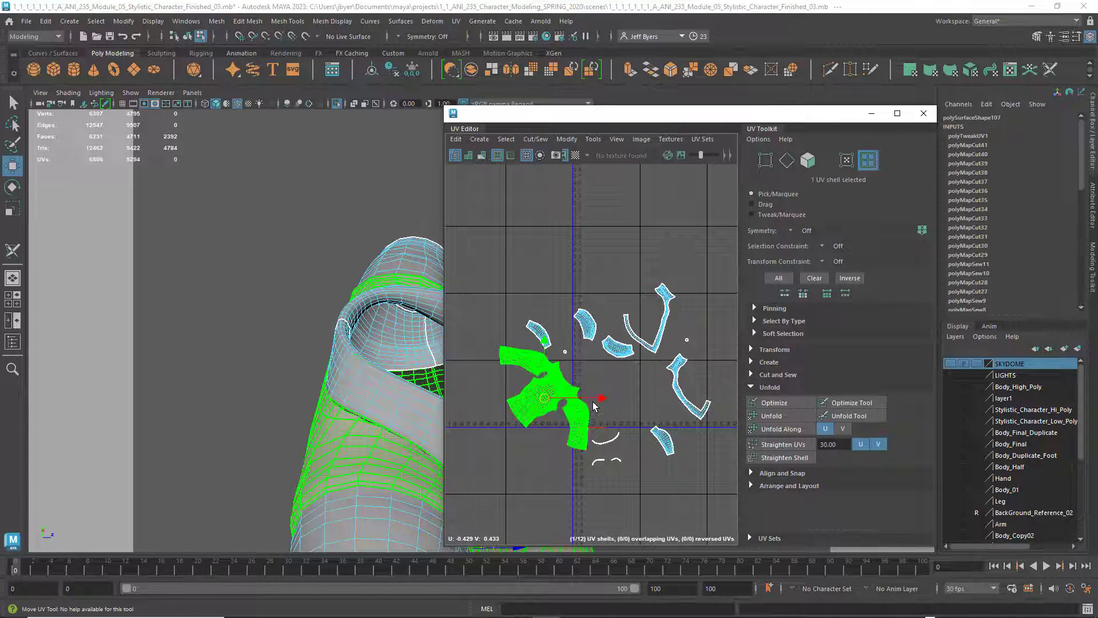
key("e")
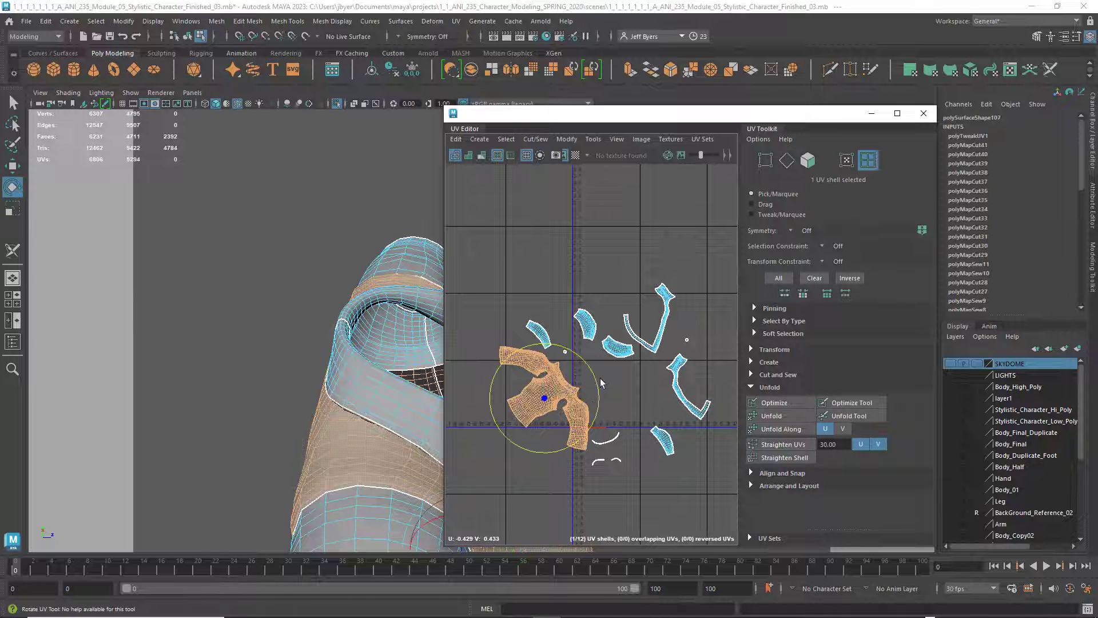
left_click_drag(595, 380, 565, 351)
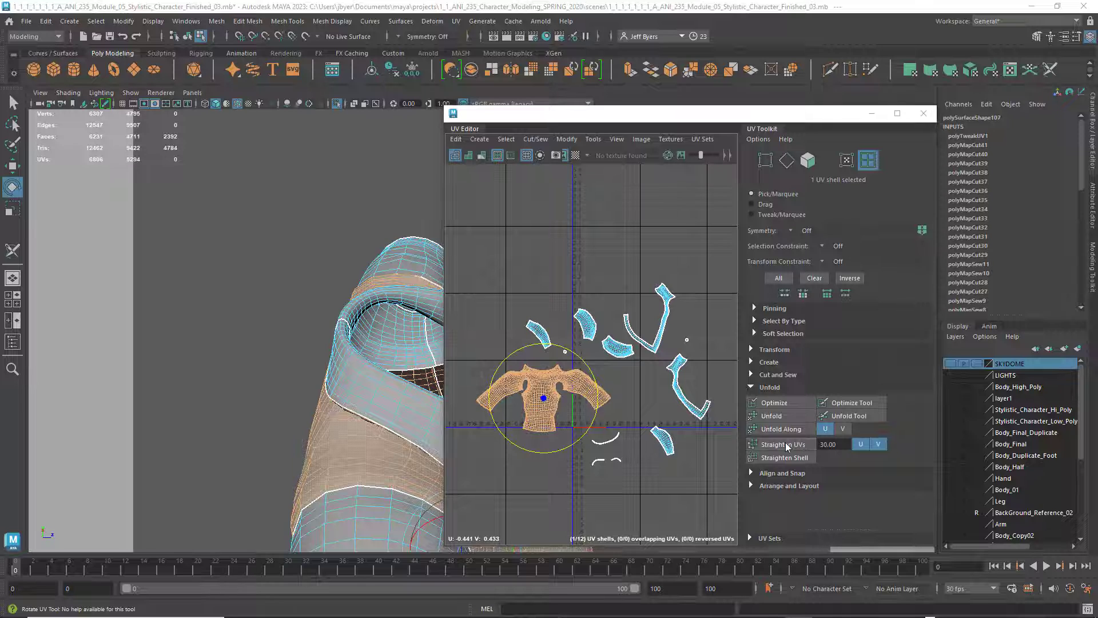
Align the rotated shirt body shell precisely to the UV axes with Orient Shells
left_click(751, 484)
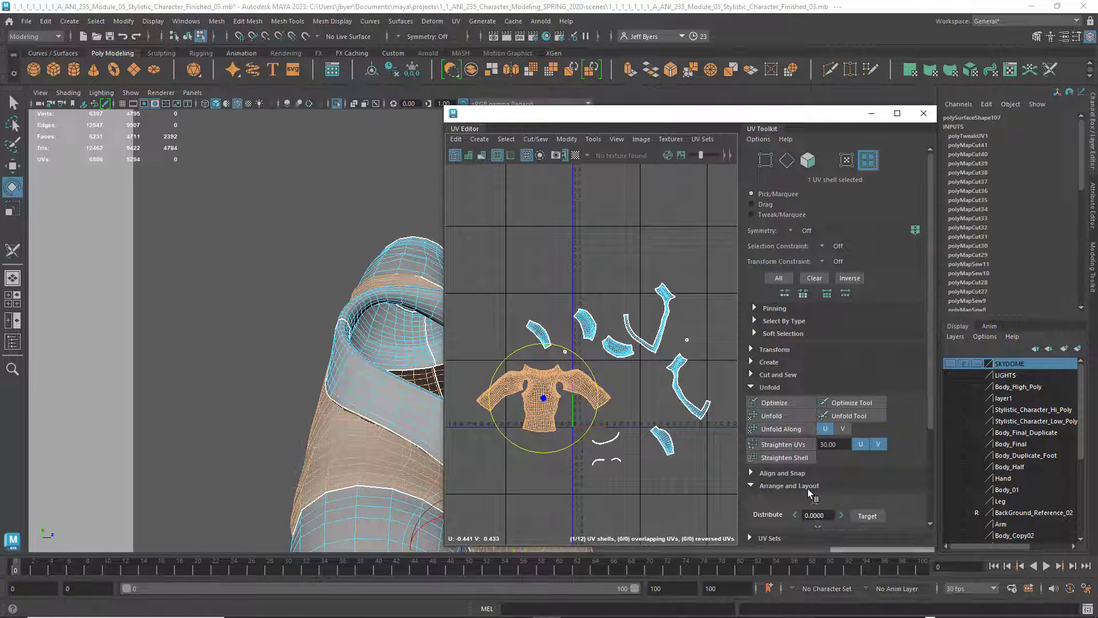
scroll(786, 493, "down", 3)
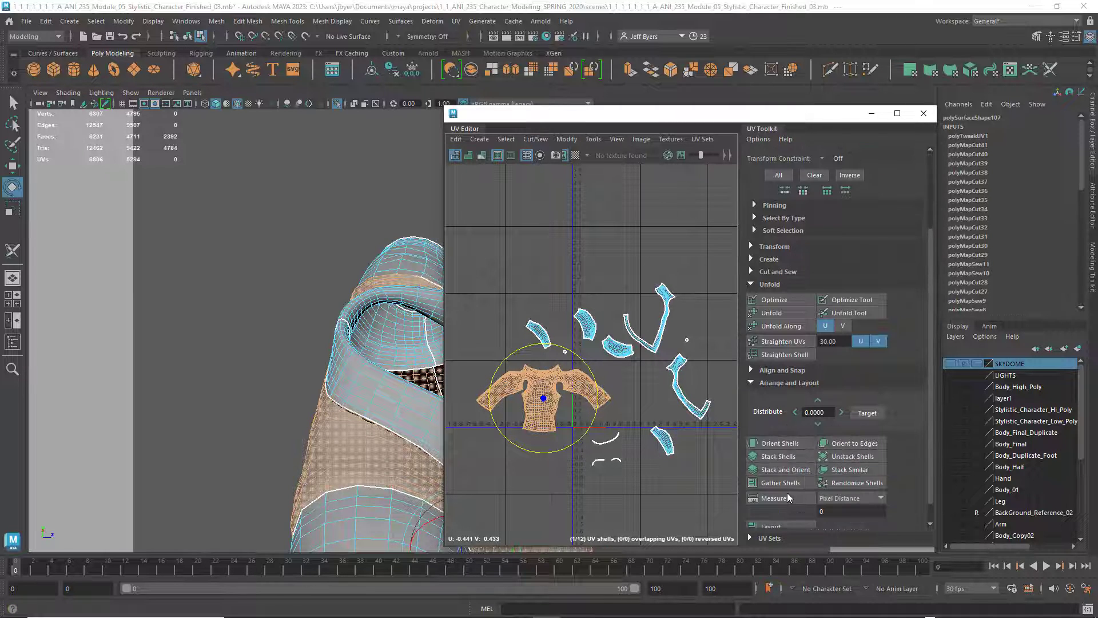
left_click(778, 448)
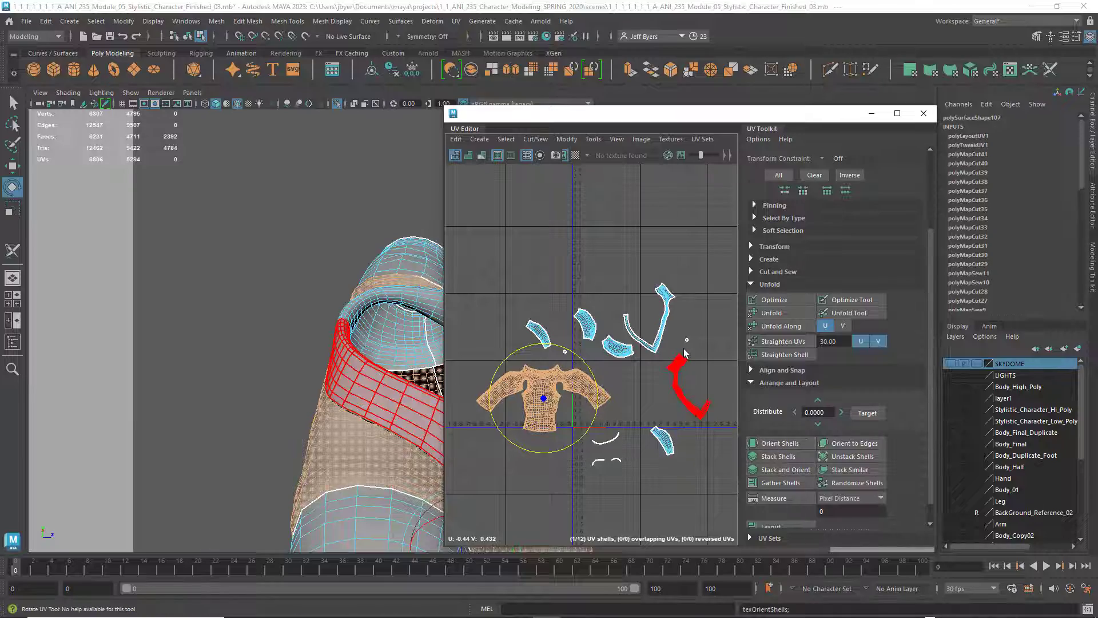
Check the shirt model from the front, and enlarge the UV Editor to full screen with all shells in view
left_click_drag(301, 364, 179, 270, "alt")
left_click_drag(334, 441, 195, 247, "alt")
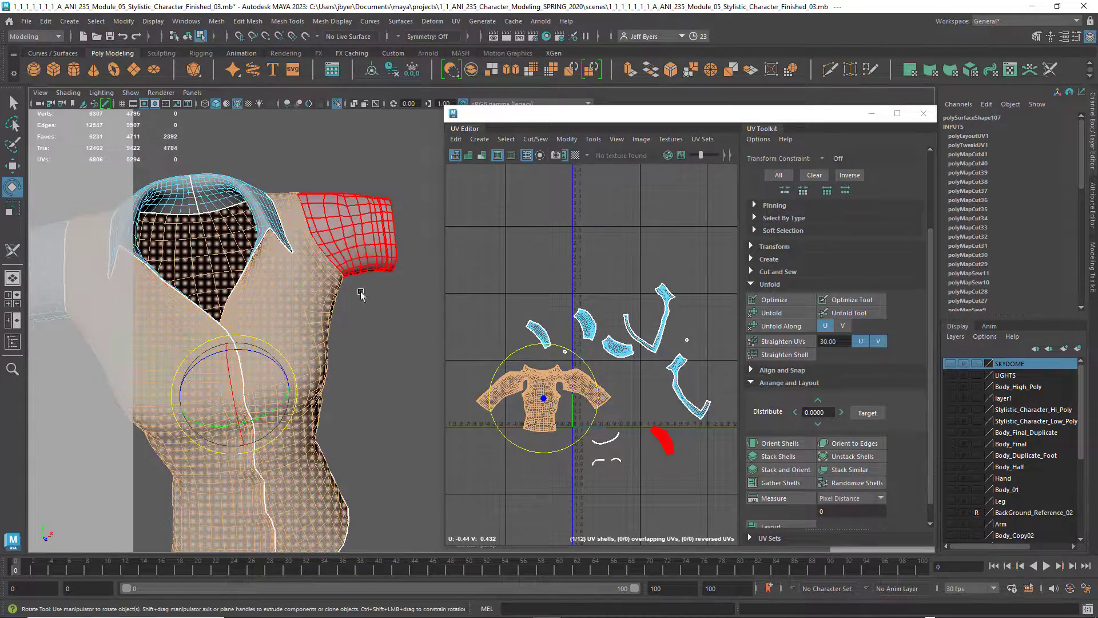
middle_click_drag(338, 304, 379, 279, "alt")
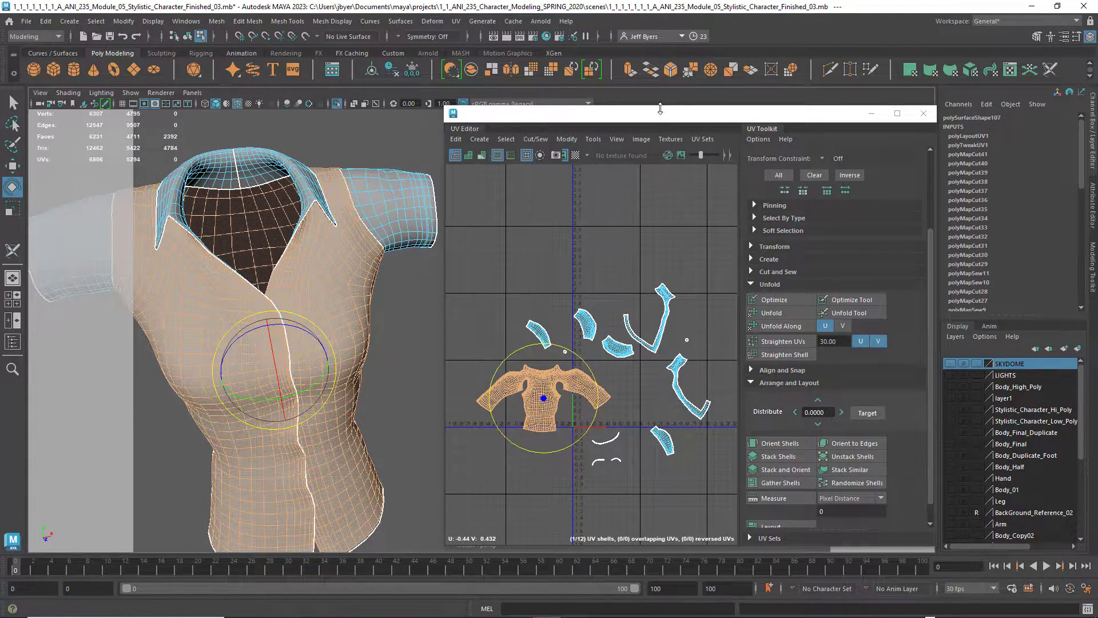
left_click_drag(654, 121, 557, 3)
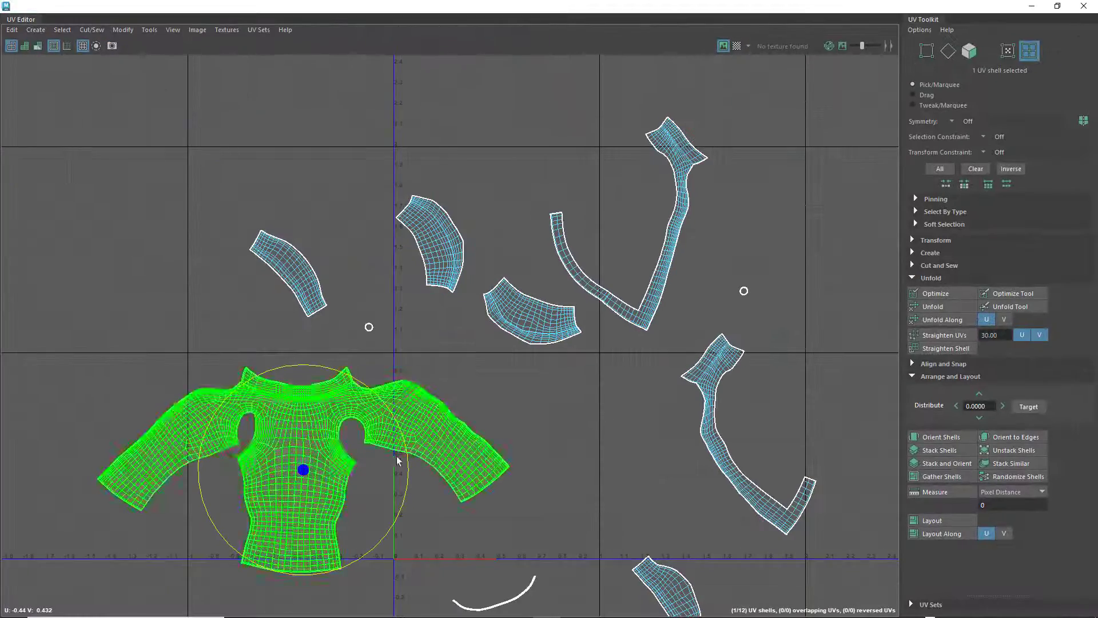
middle_click_drag(429, 472, 458, 429, "alt")
right_click_drag(583, 470, 426, 422, "alt")
middle_click_drag(438, 420, 417, 383, "alt")
right_click_drag(607, 403, 592, 407, "alt")
Orient the three short curved shells above the body shell horizontally, rotating the third so its arch faces upward
left_click(367, 247)
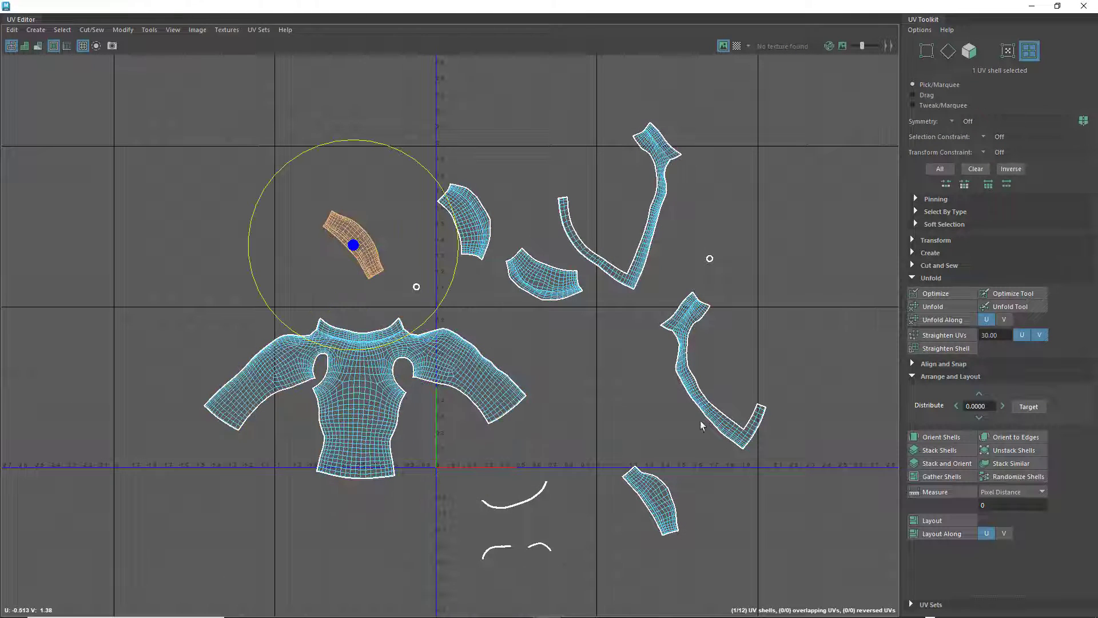
left_click(956, 436)
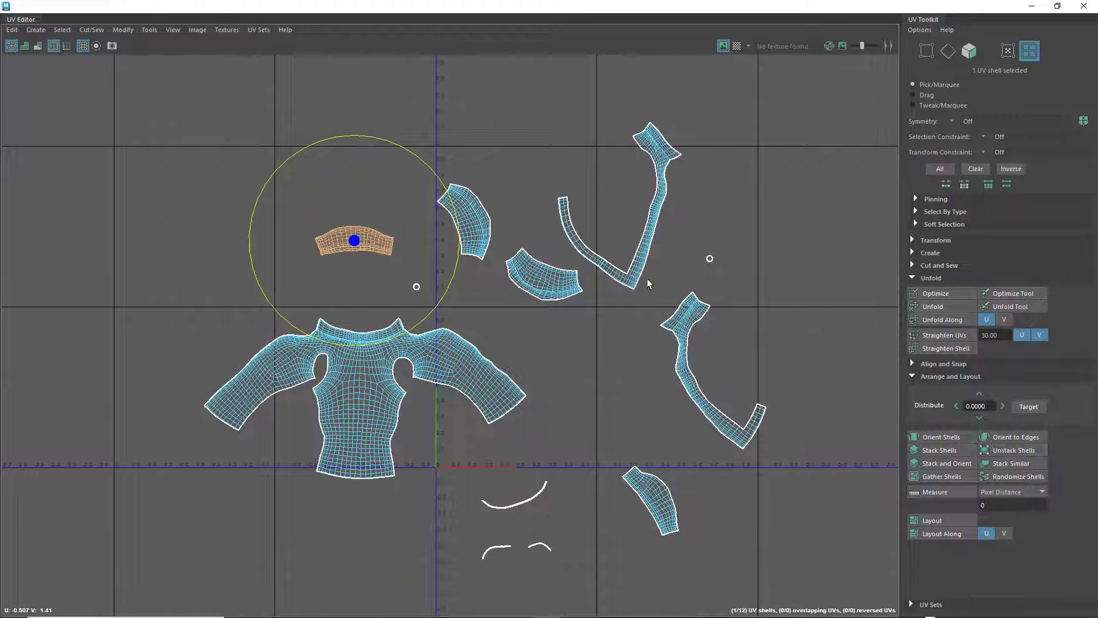
left_click(463, 228)
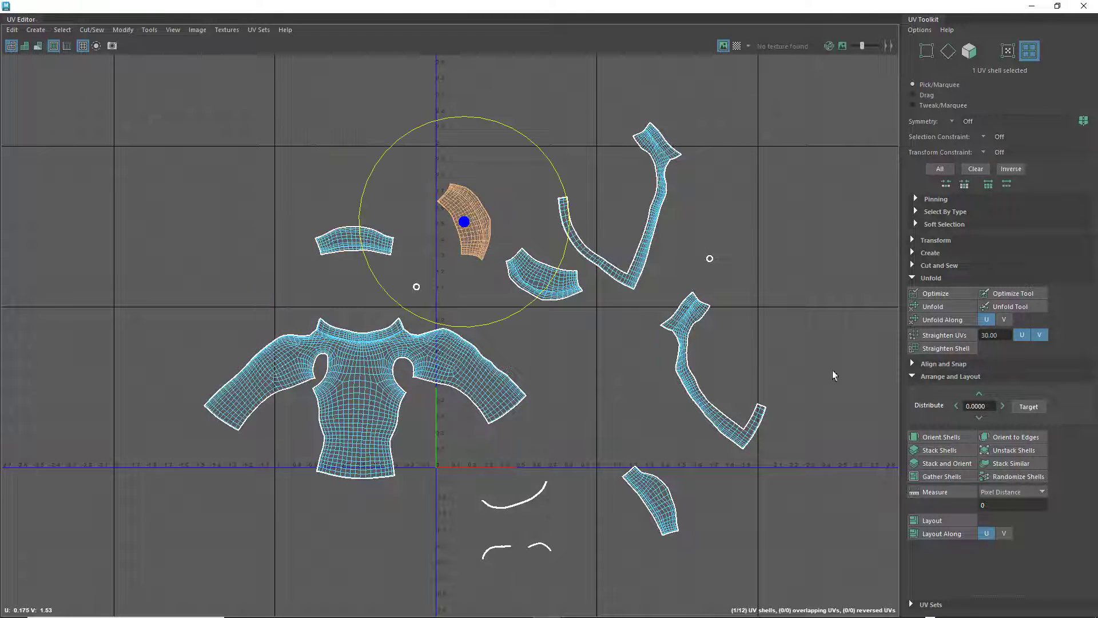
left_click(941, 437)
left_click(531, 280)
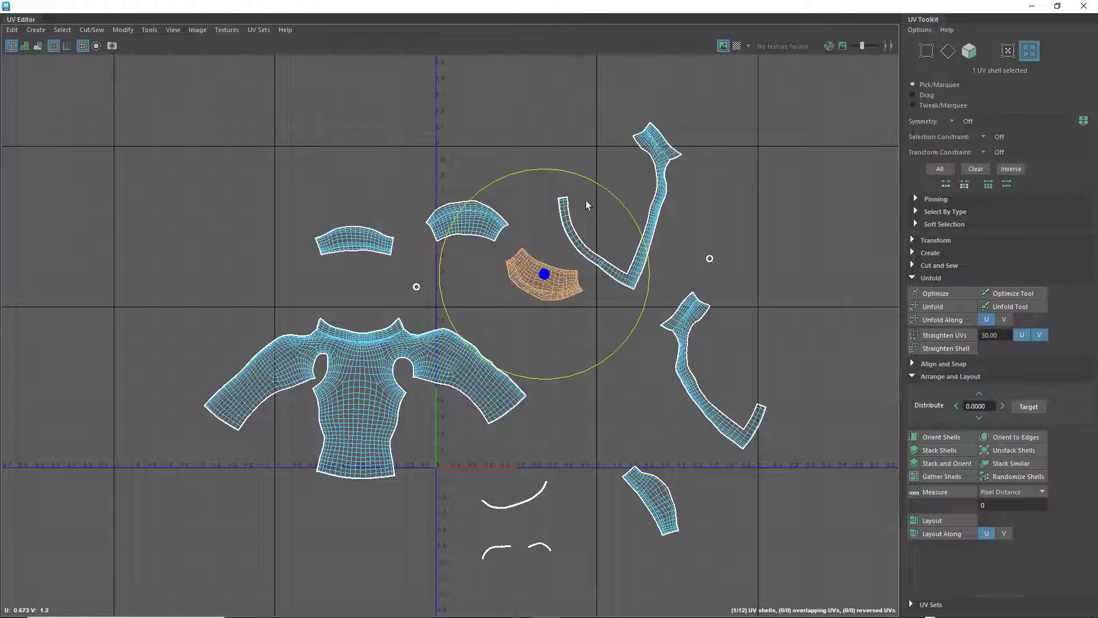
left_click_drag(580, 176, 548, 365)
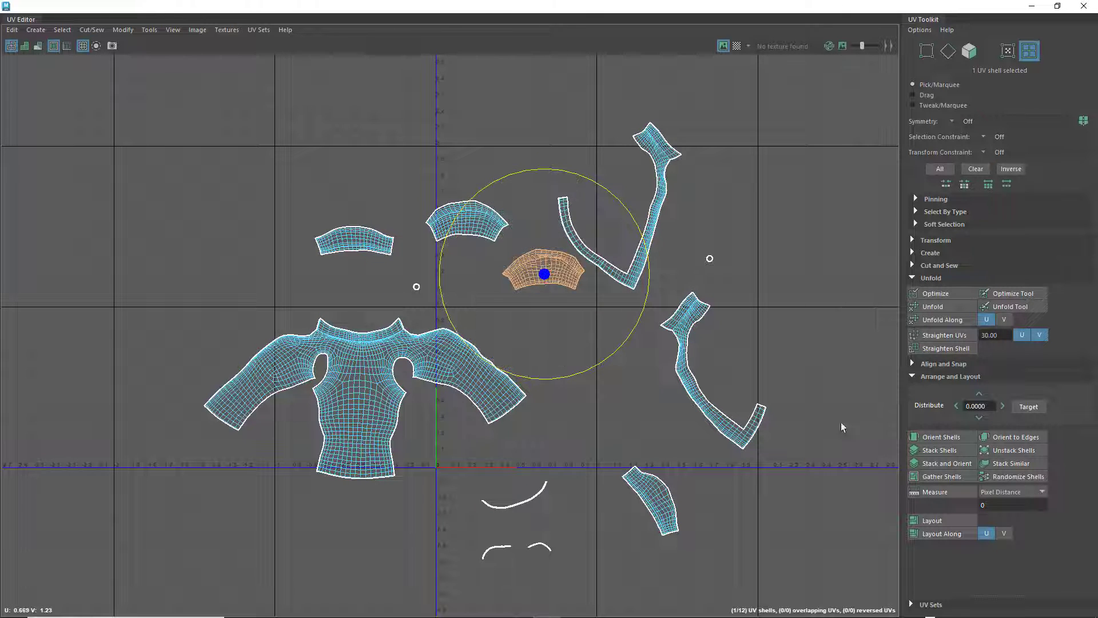
left_click(932, 437)
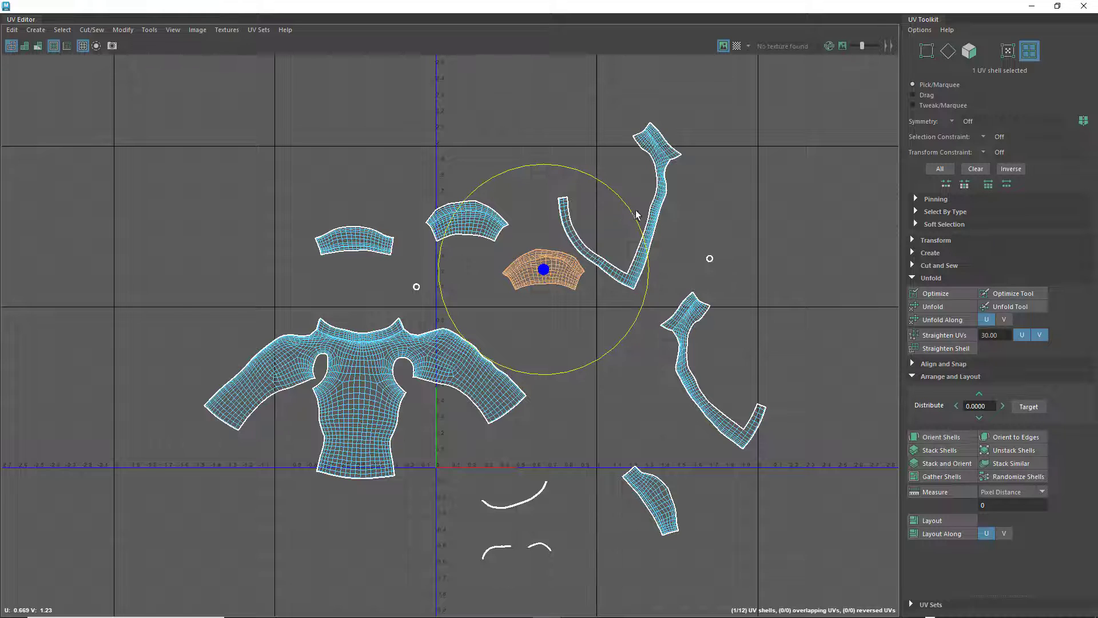
Rotate the two long V-shaped collar shells until their wide ends lie level at the top, combining Orient Shells with manual rotation
left_click(654, 197)
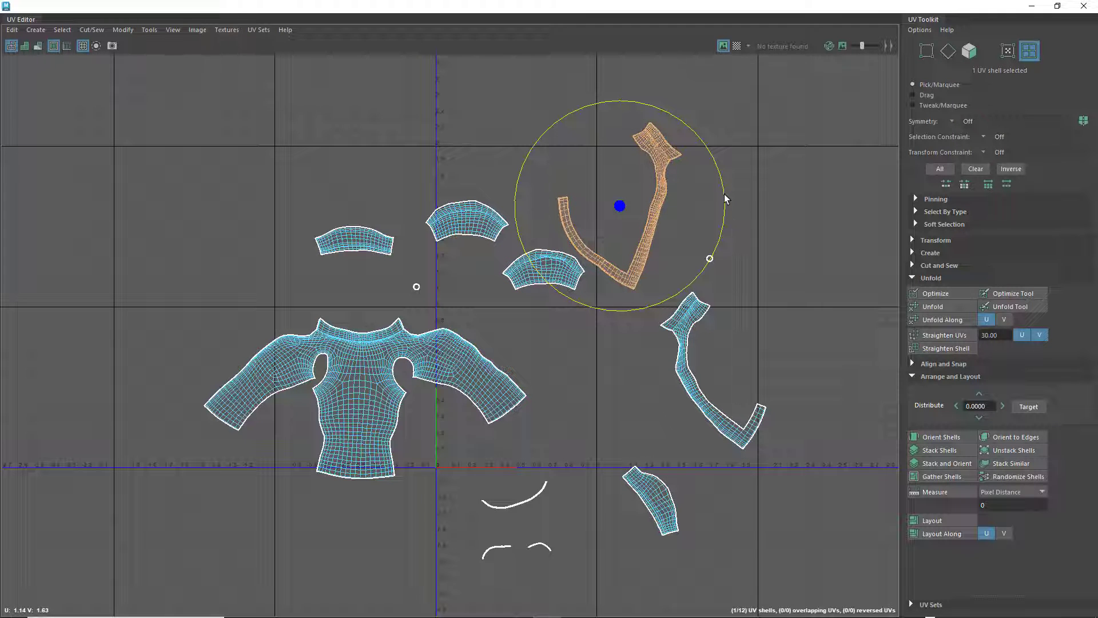
left_click_drag(725, 197, 685, 129)
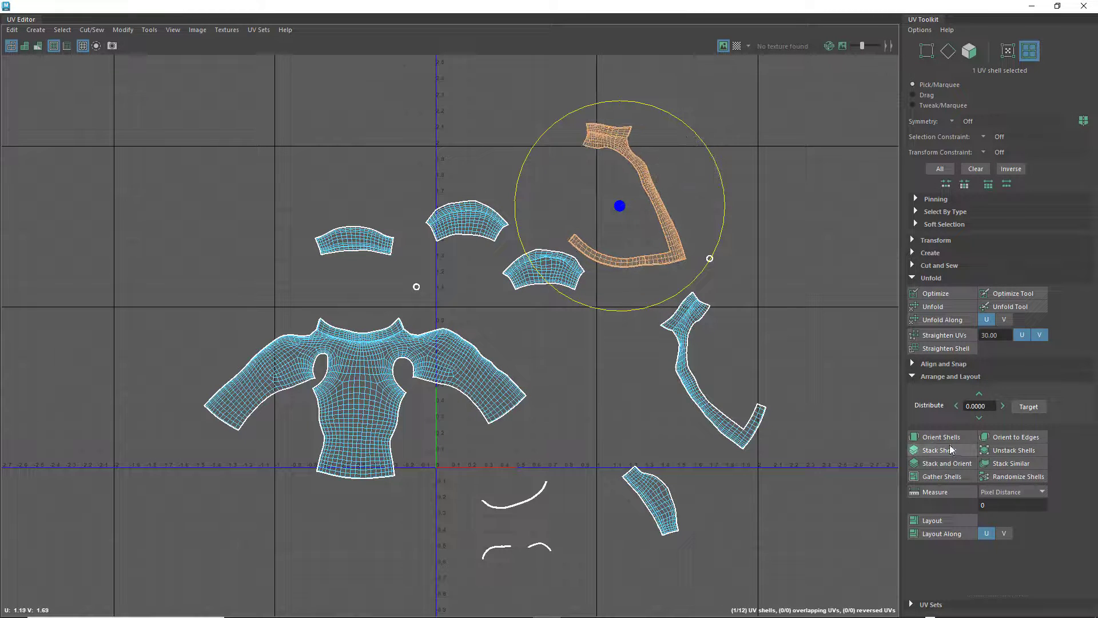
left_click(689, 314)
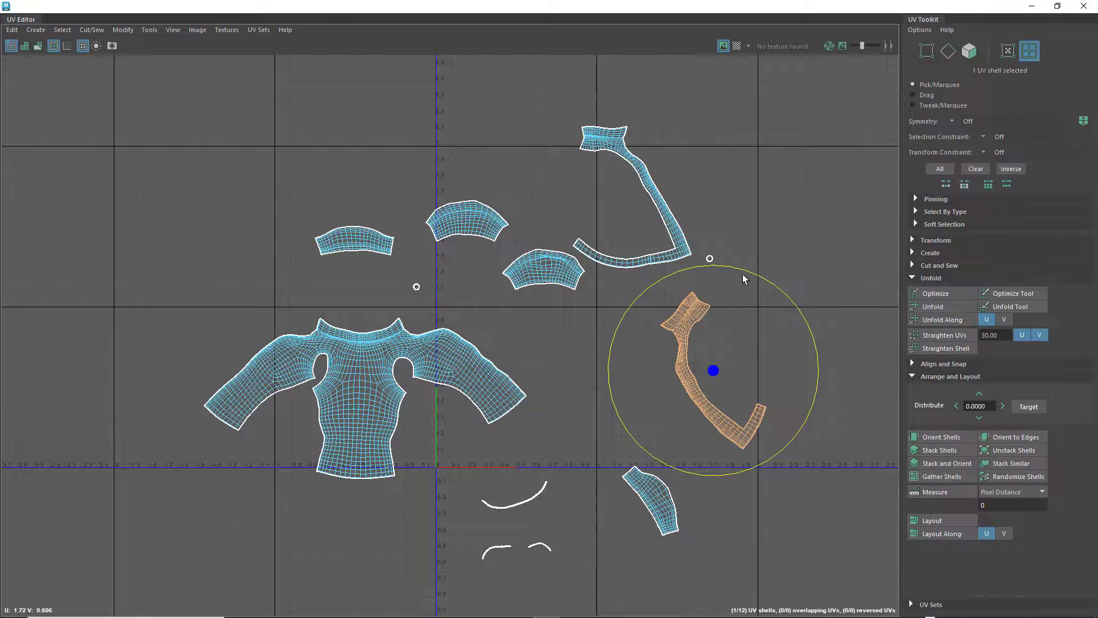
left_click_drag(742, 279, 852, 344)
left_click(937, 438)
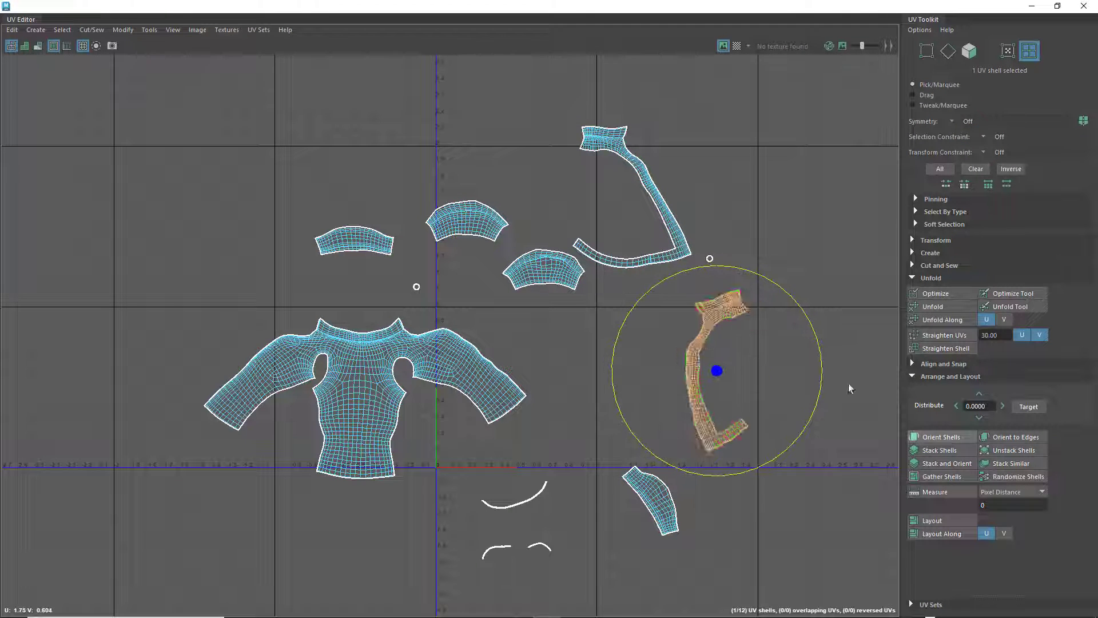
left_click_drag(777, 283, 814, 336)
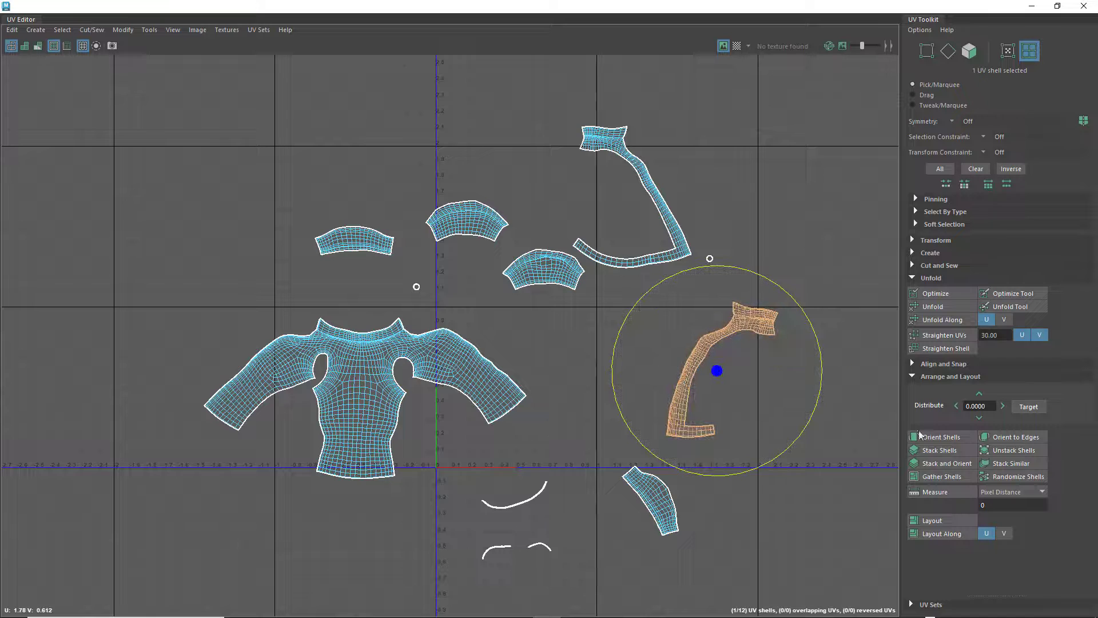
left_click(921, 436)
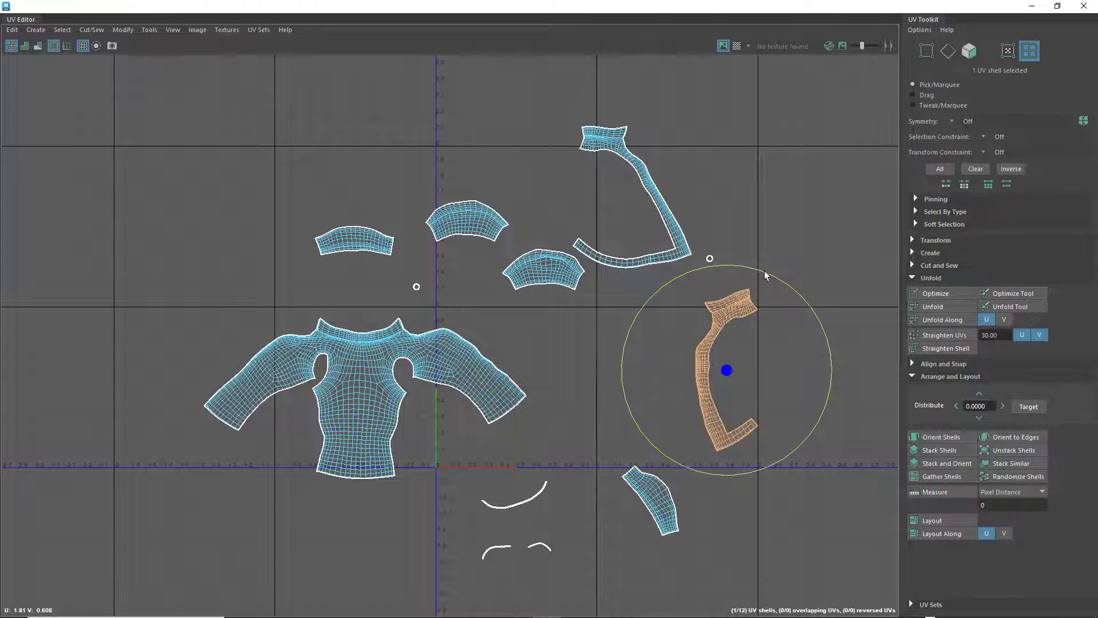
left_click_drag(765, 275, 791, 304)
Rotate the short sleeve shell below the collar shells so its arch faces upward, and apply Orient Shells to it
left_click(648, 499)
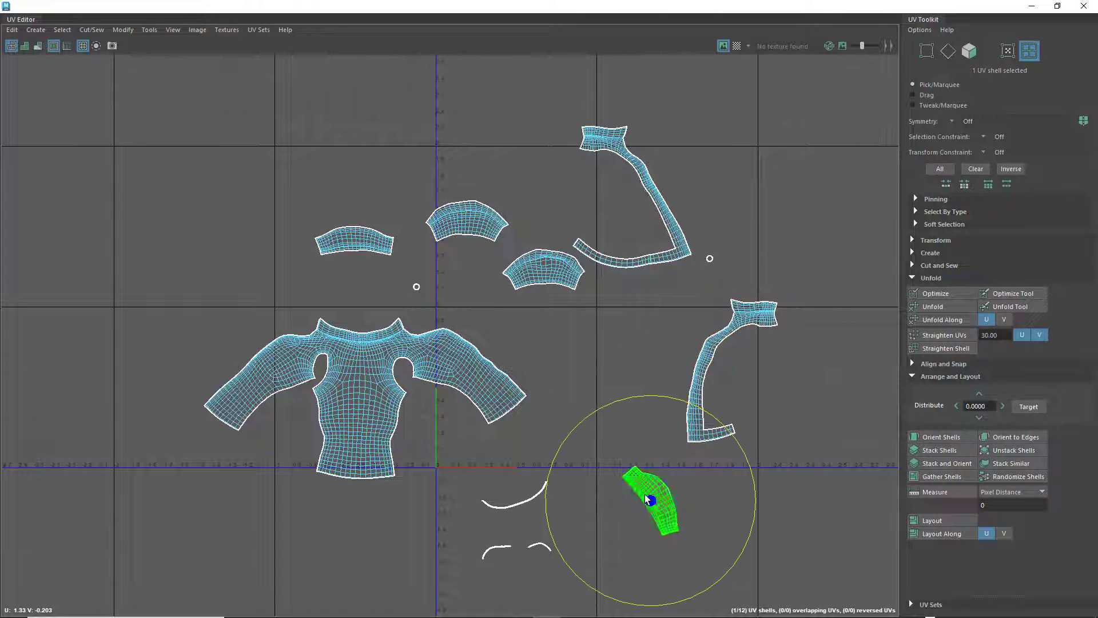
left_click_drag(623, 404, 499, 443)
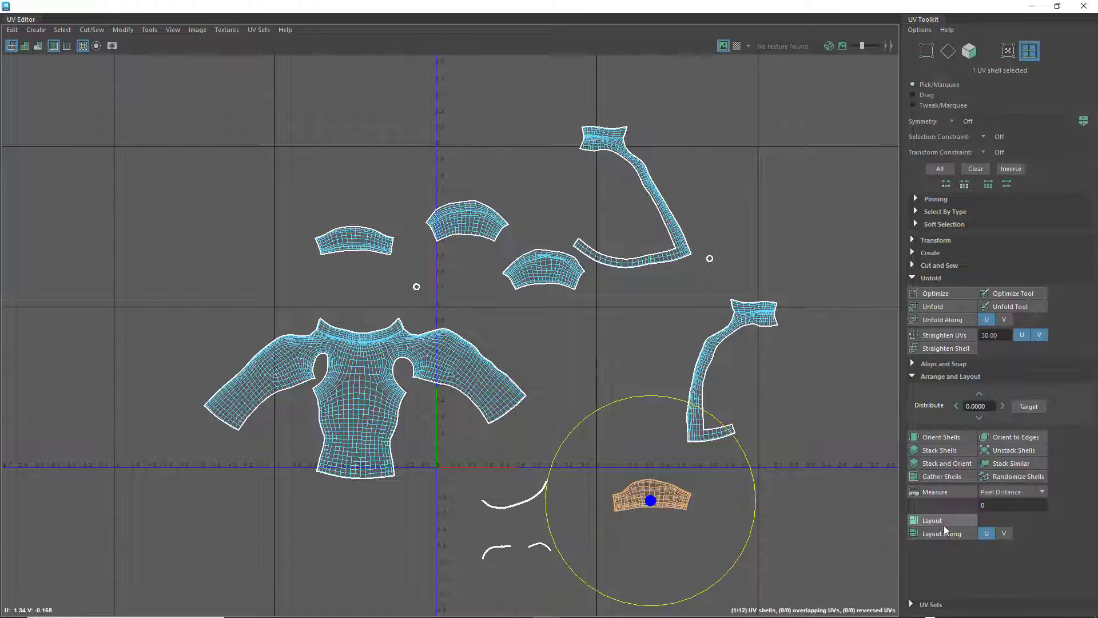
left_click(938, 437)
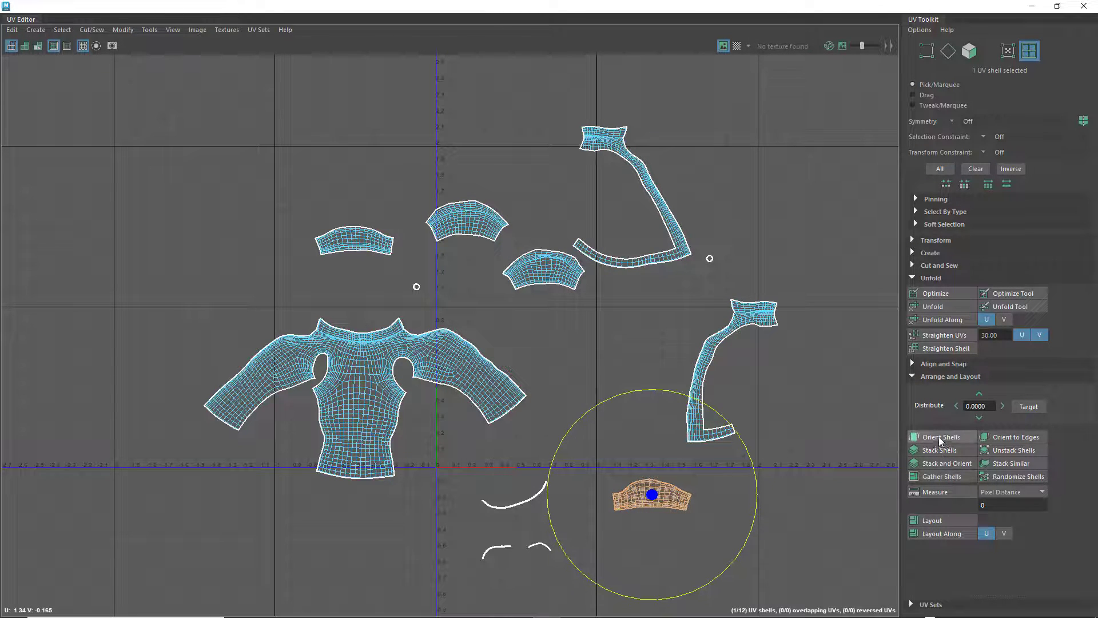
Rotate the long thin strip shell into an upward arch and orient it, and apply Orient Shells to the short strip below
left_click(501, 506)
left_click_drag(602, 438, 384, 526)
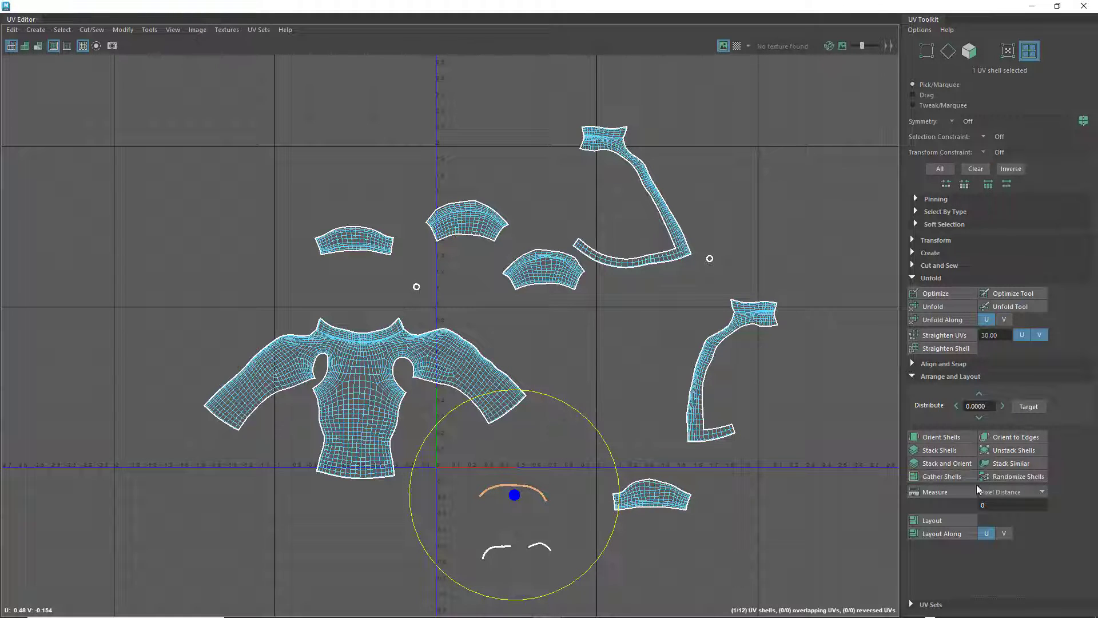
left_click(935, 434)
left_click(503, 550)
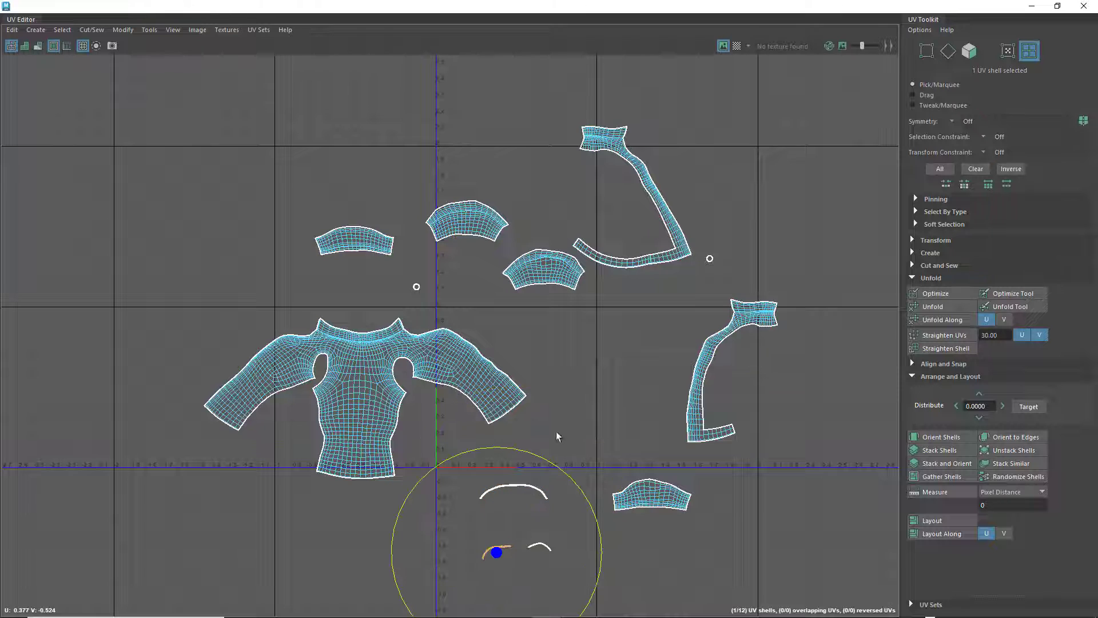
left_click(938, 437)
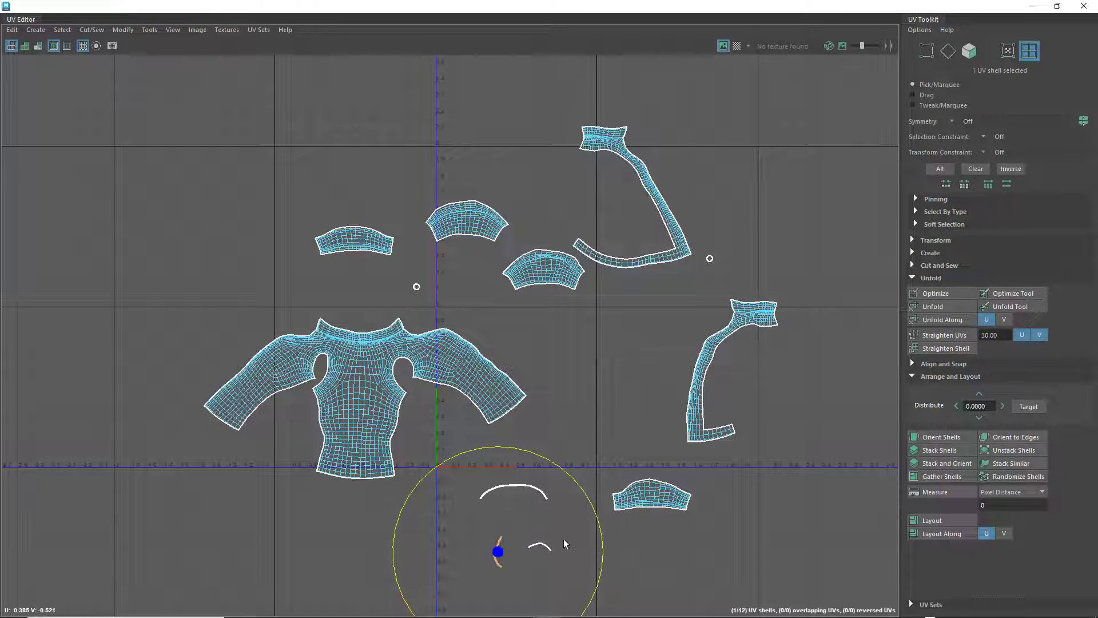
Rotate the upright short strip shell beneath the long thin strip so it lies horizontally with its arch facing upward
left_click_drag(518, 453, 584, 563)
left_click(541, 547)
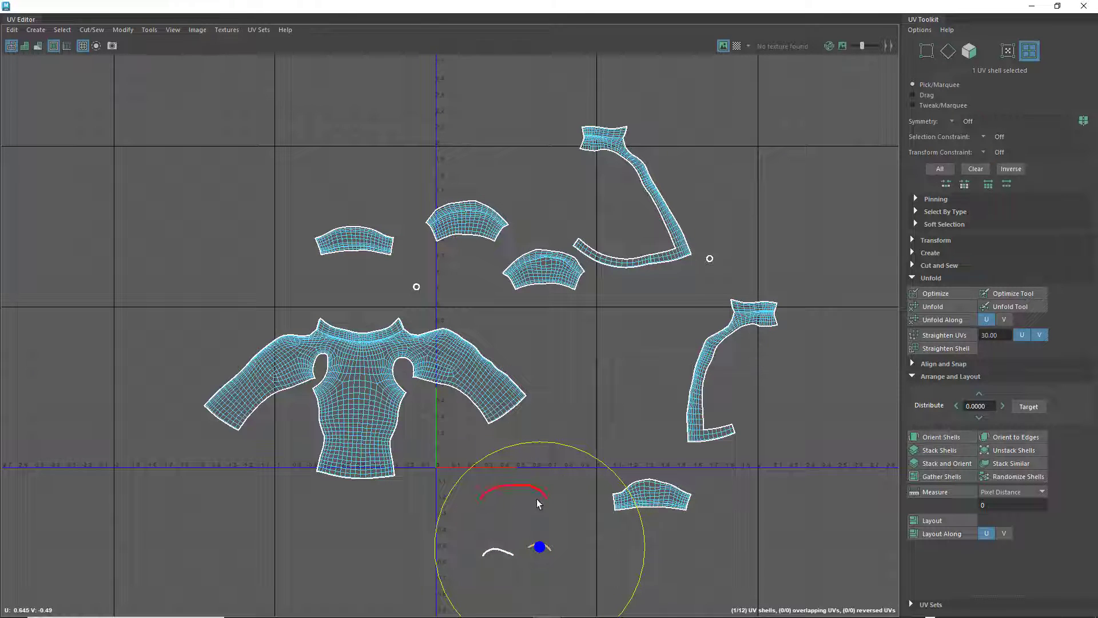
left_click(570, 360)
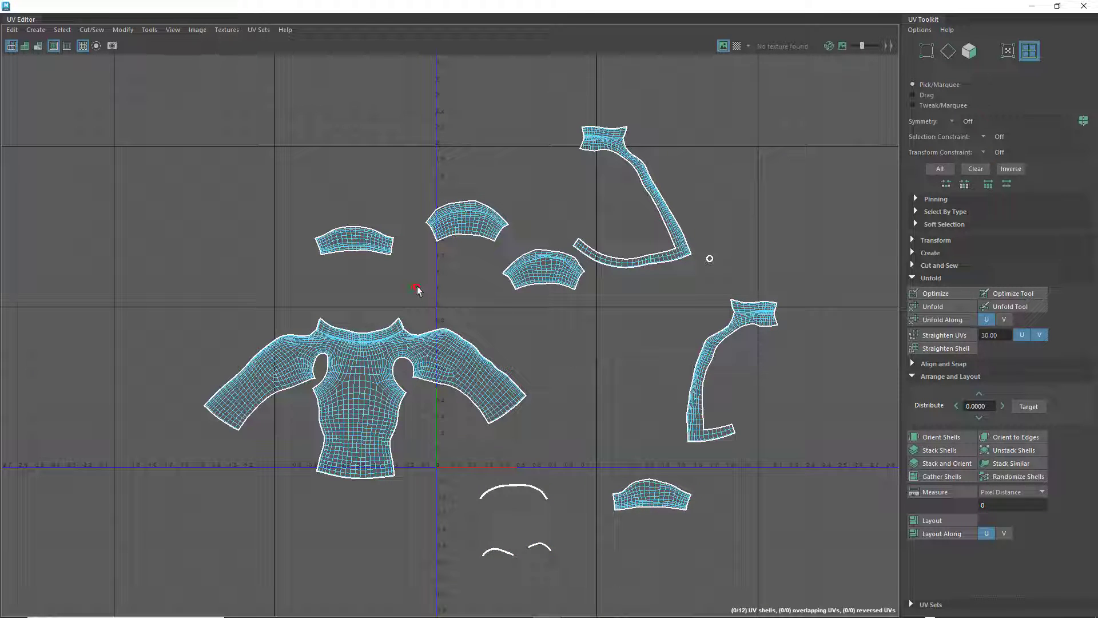
Move the body shell sideways so that it is centred over the 0–1 UV tile
left_click(417, 290)
scroll(614, 324, "down", 1)
left_click(608, 351)
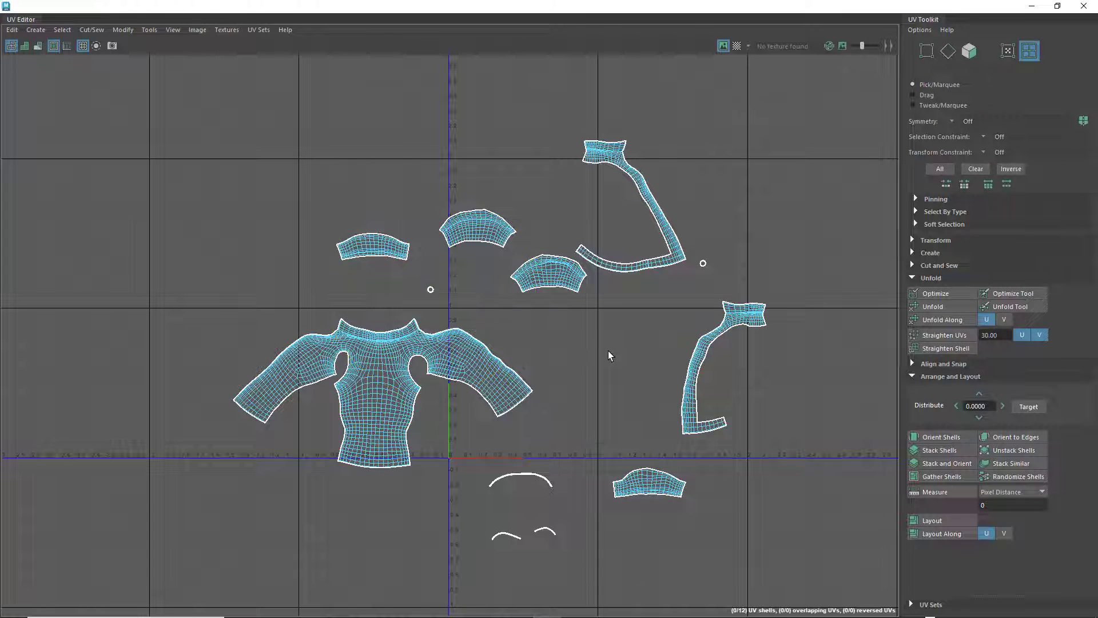
scroll(608, 352, "down", 1)
middle_click_drag(606, 352, 564, 354, "alt")
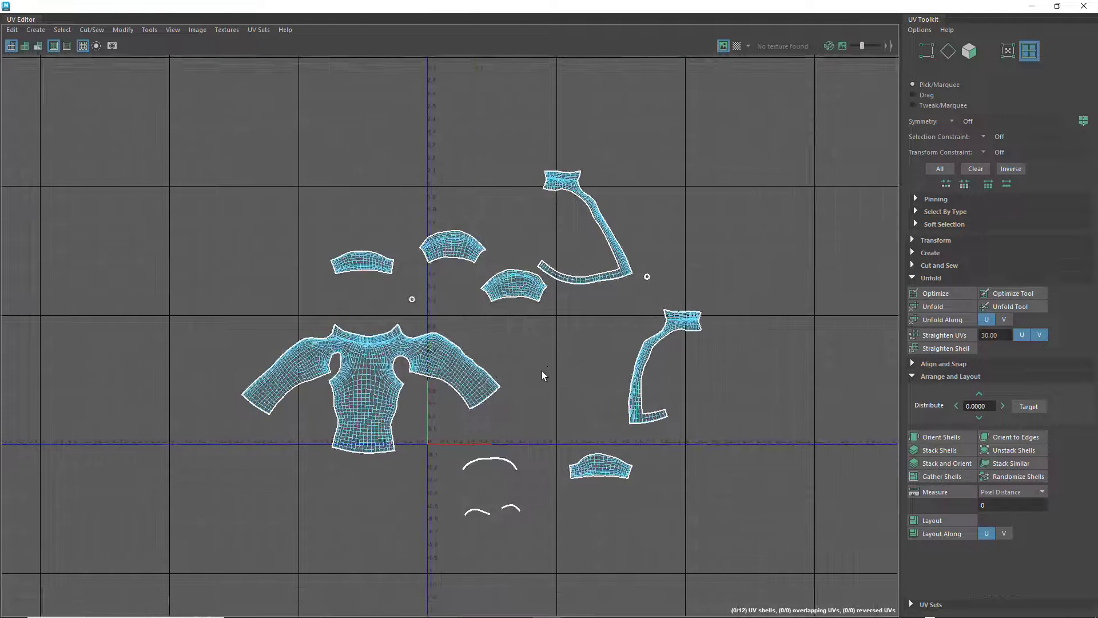
left_click(402, 351)
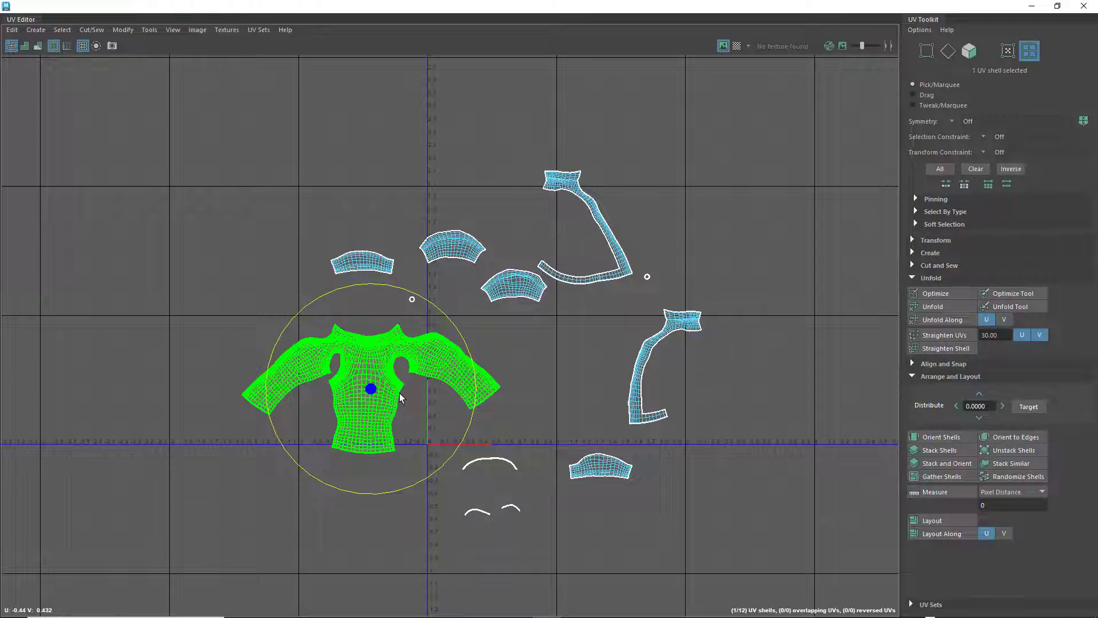
key("w")
left_click_drag(366, 389, 491, 380)
scroll(491, 381, "up", 2)
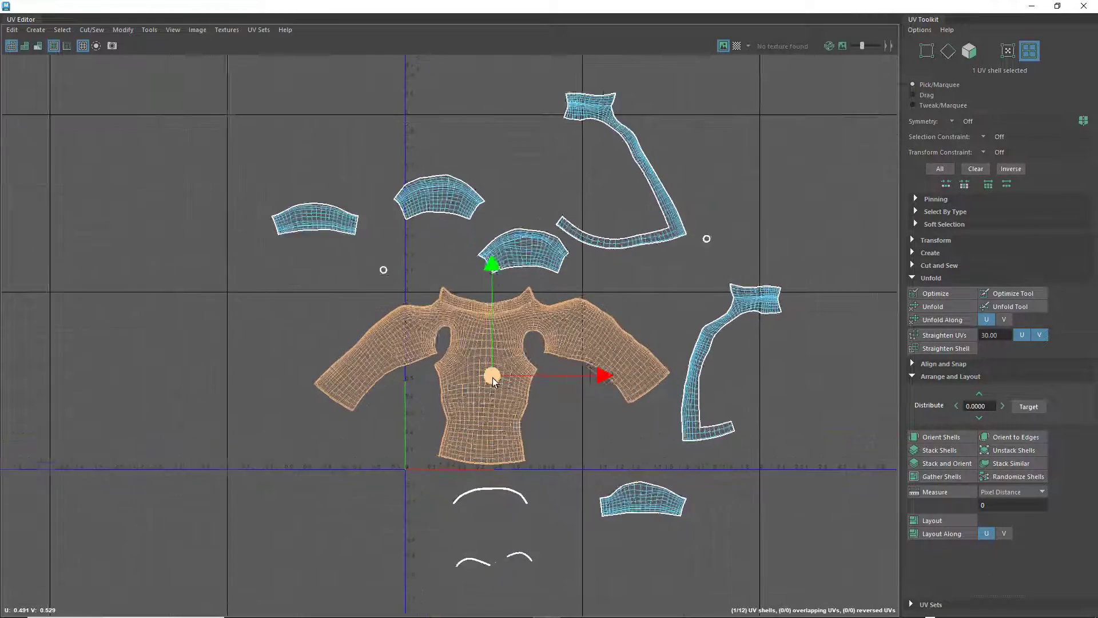
scroll(493, 382, "up", 2)
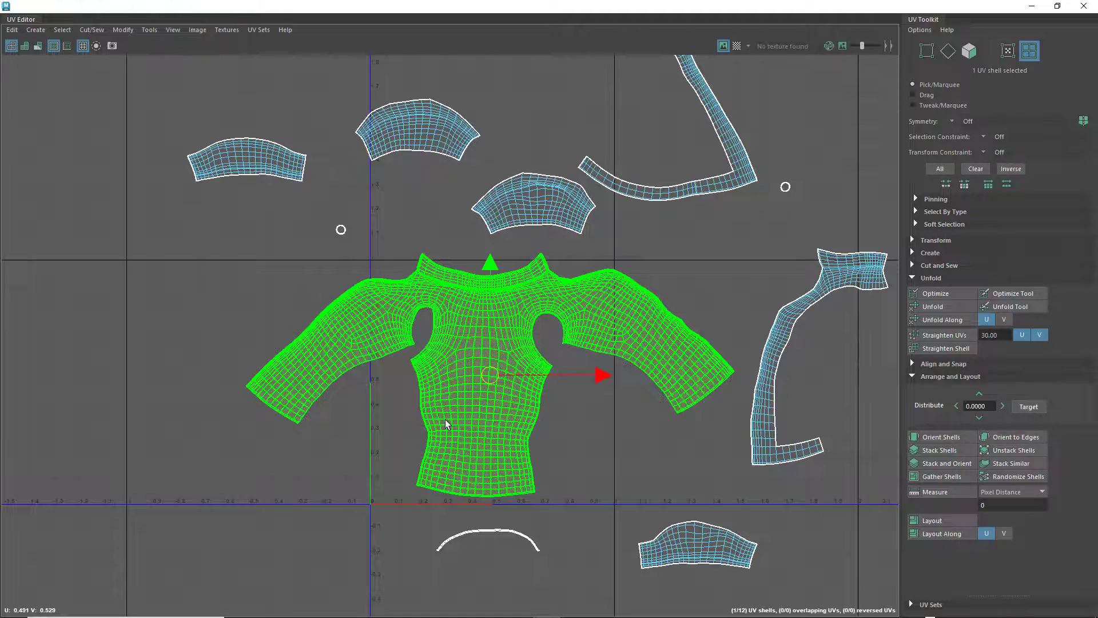
Scale the body shell down uniformly until both sleeves fit just inside the width of the 0–1 tile
key("e")
key("r")
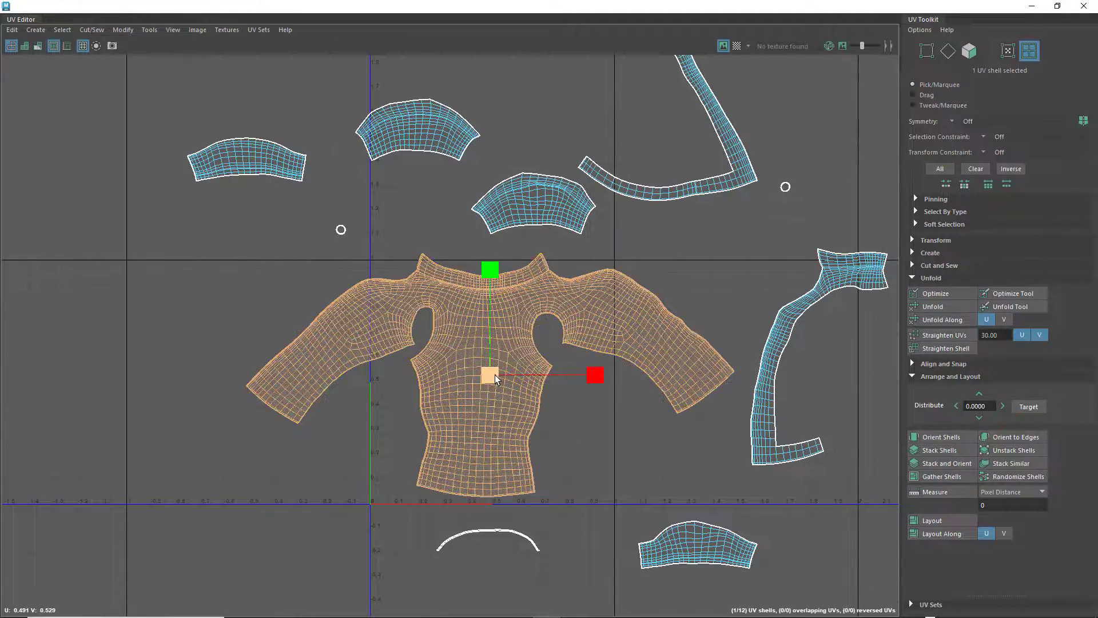
left_click_drag(446, 422, 441, 382)
key("w")
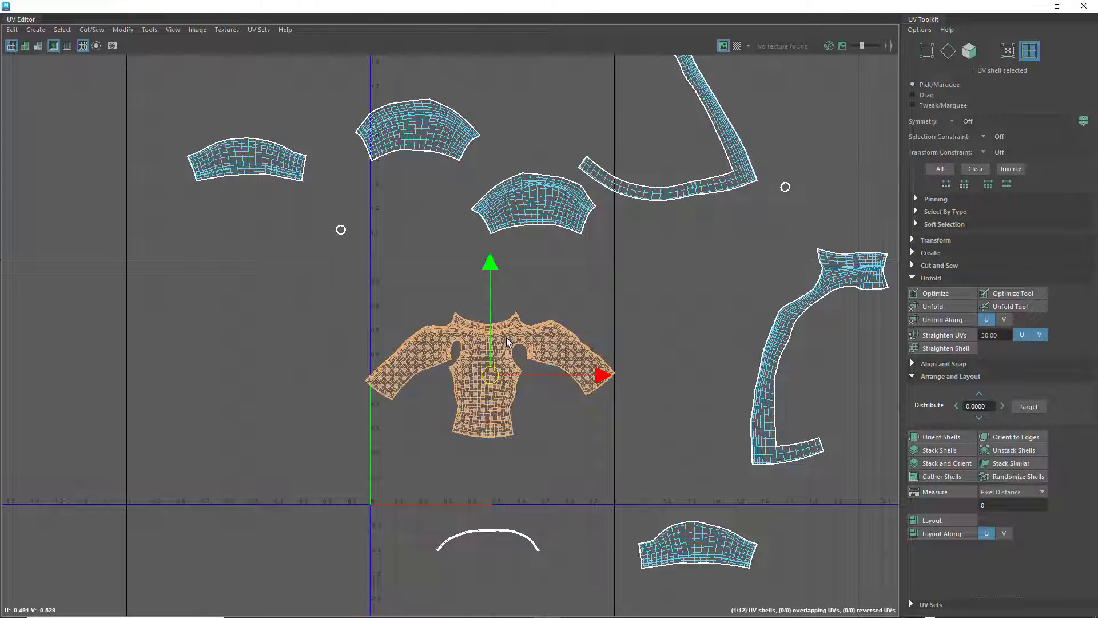
scroll(492, 384, "up", 3)
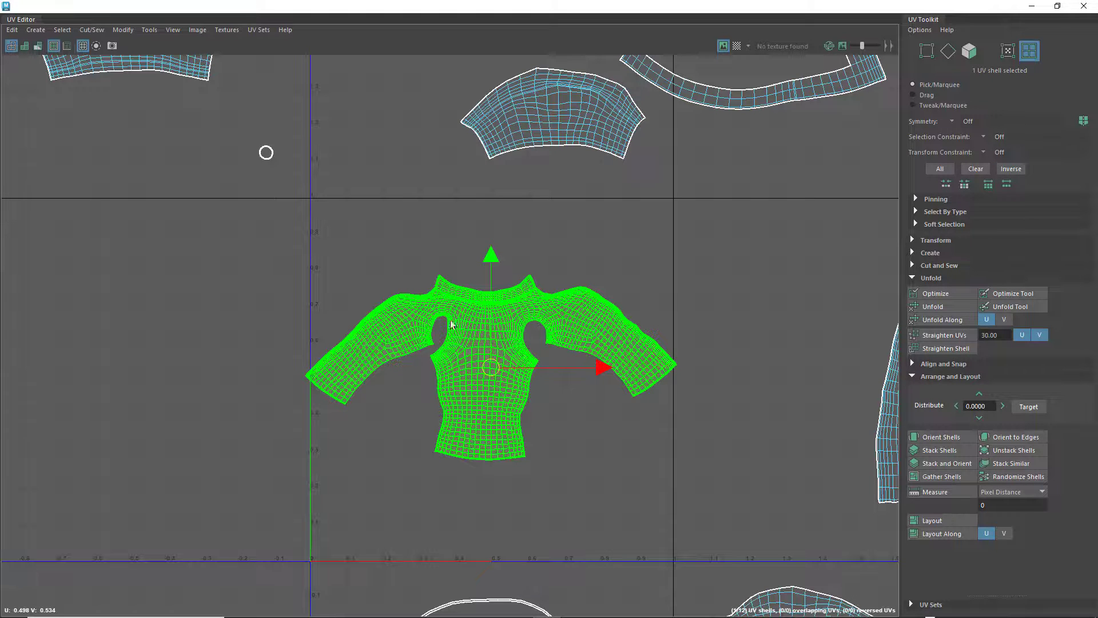
key("r")
left_click_drag(491, 368, 487, 368)
Move the body shell up to just below the upper edge of the 0–1 tile and centre it horizontally
key("w")
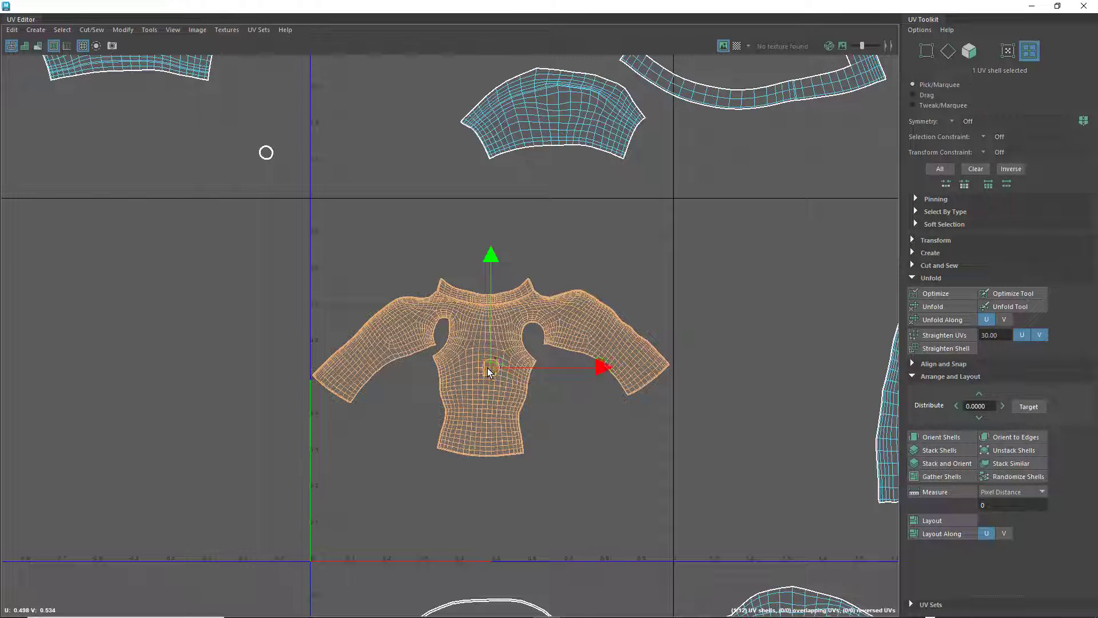
left_click_drag(501, 254, 500, 178)
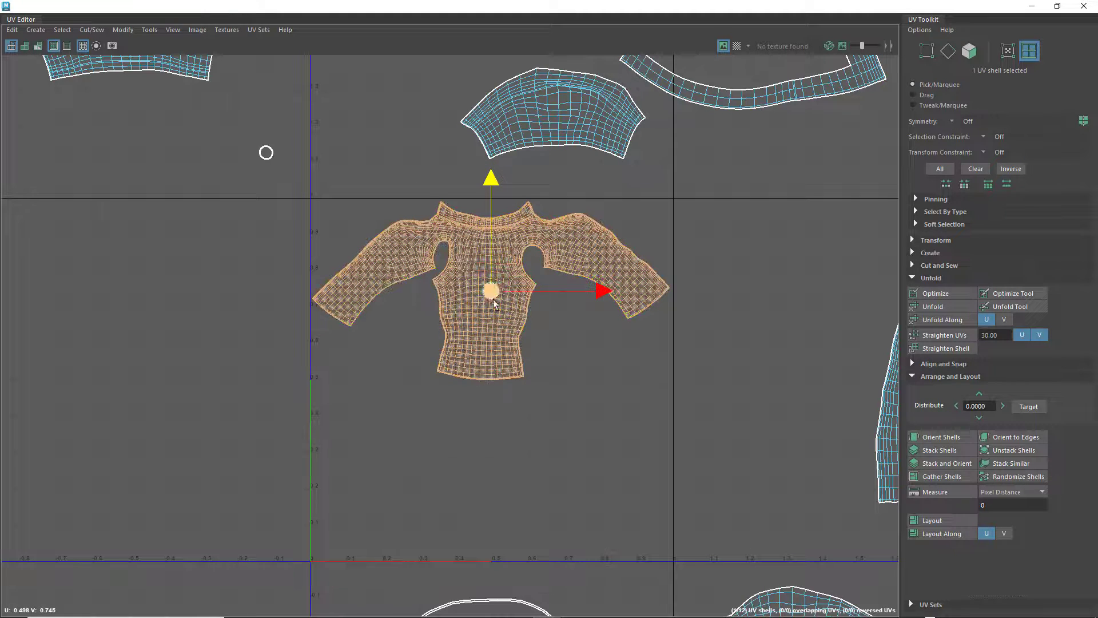
left_click_drag(601, 291, 604, 292)
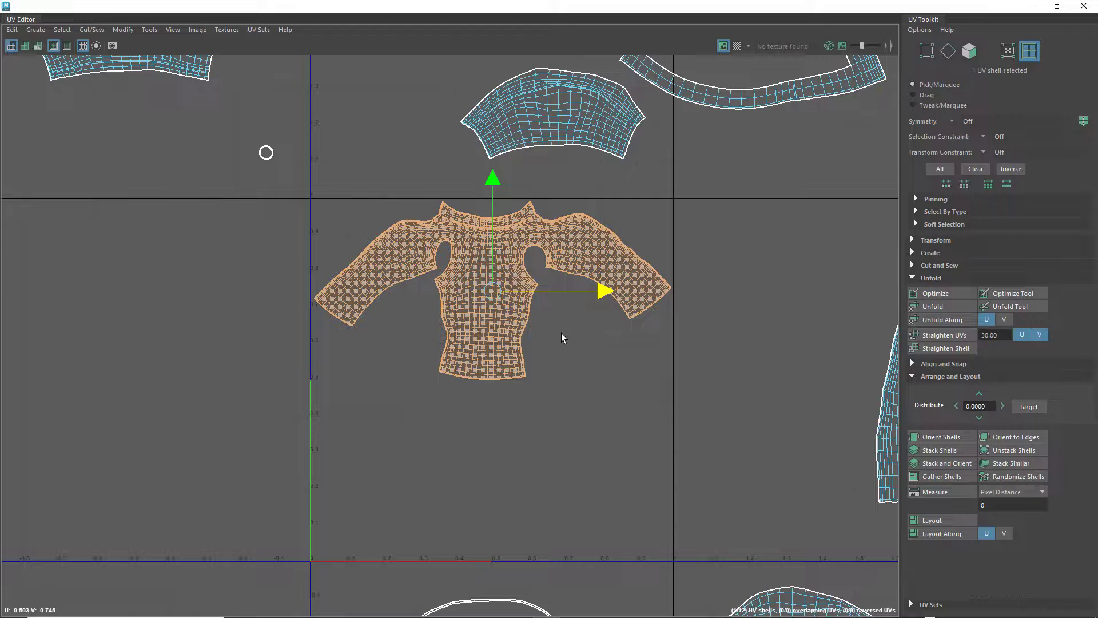
scroll(557, 369, "down", 2)
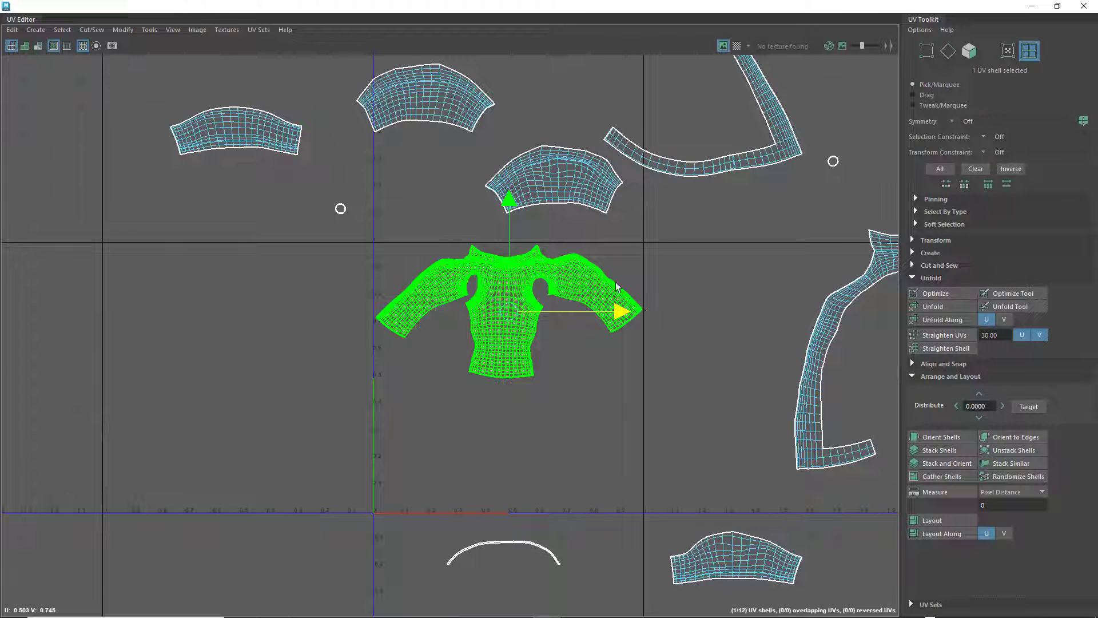
right_click_drag(549, 265, 501, 249)
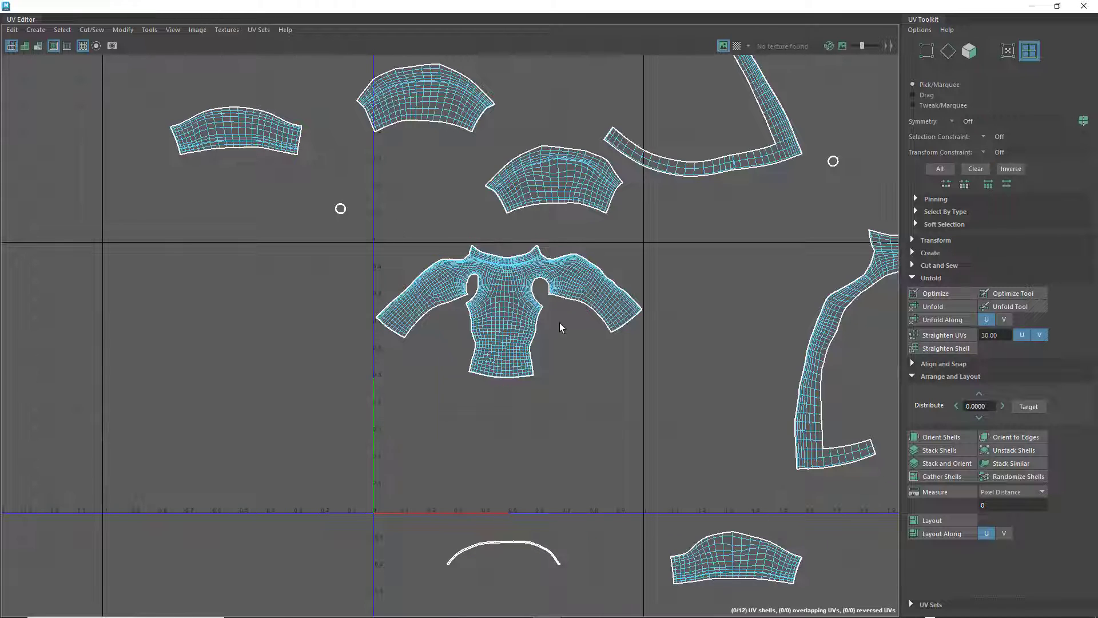
Get the texel density of the body shell at a map size of 512
left_click(915, 240)
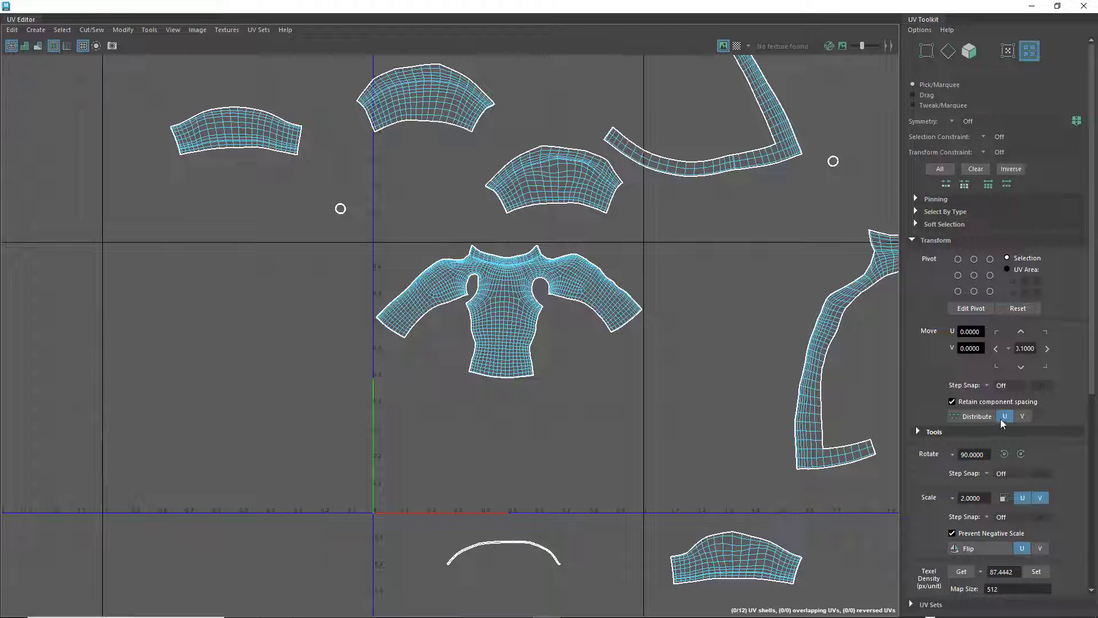
scroll(1006, 422, "down", 5)
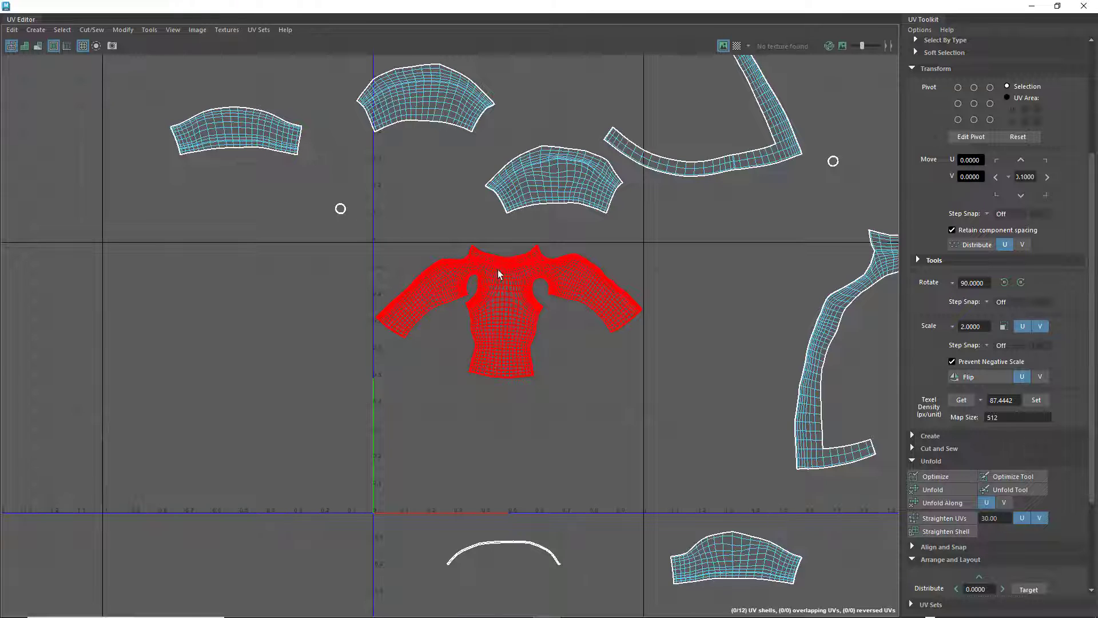
left_click(962, 402)
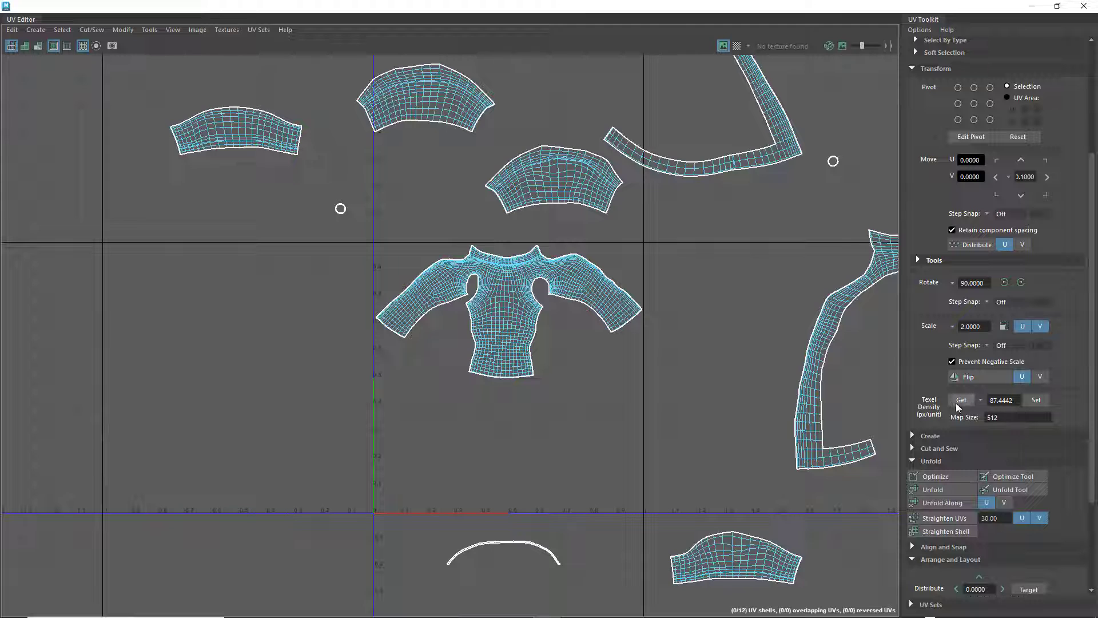
left_click(493, 298)
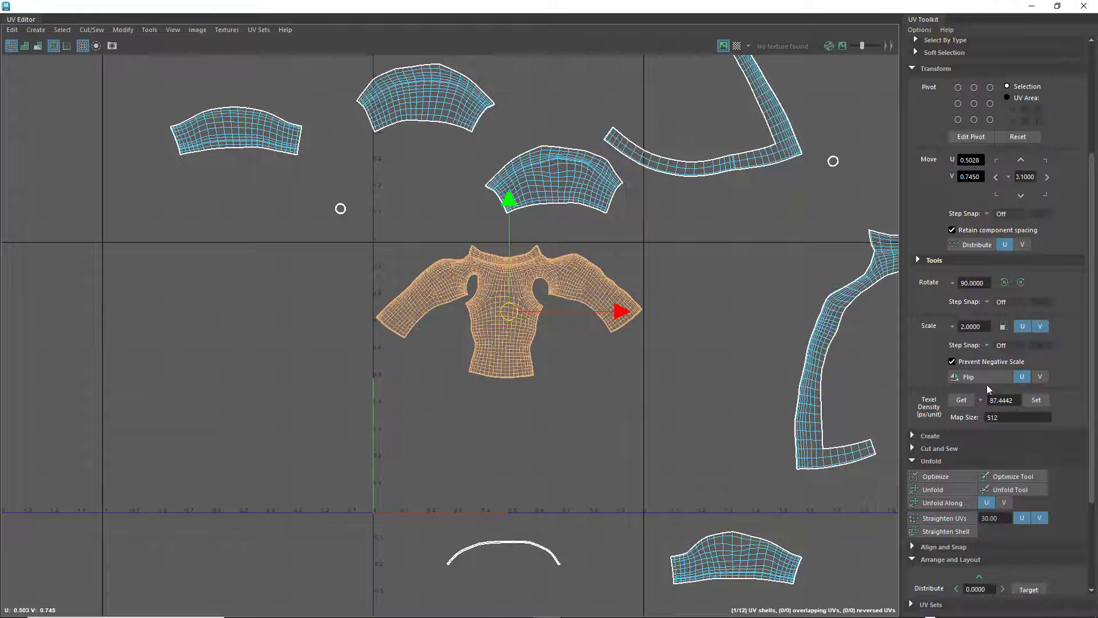
left_click(961, 401)
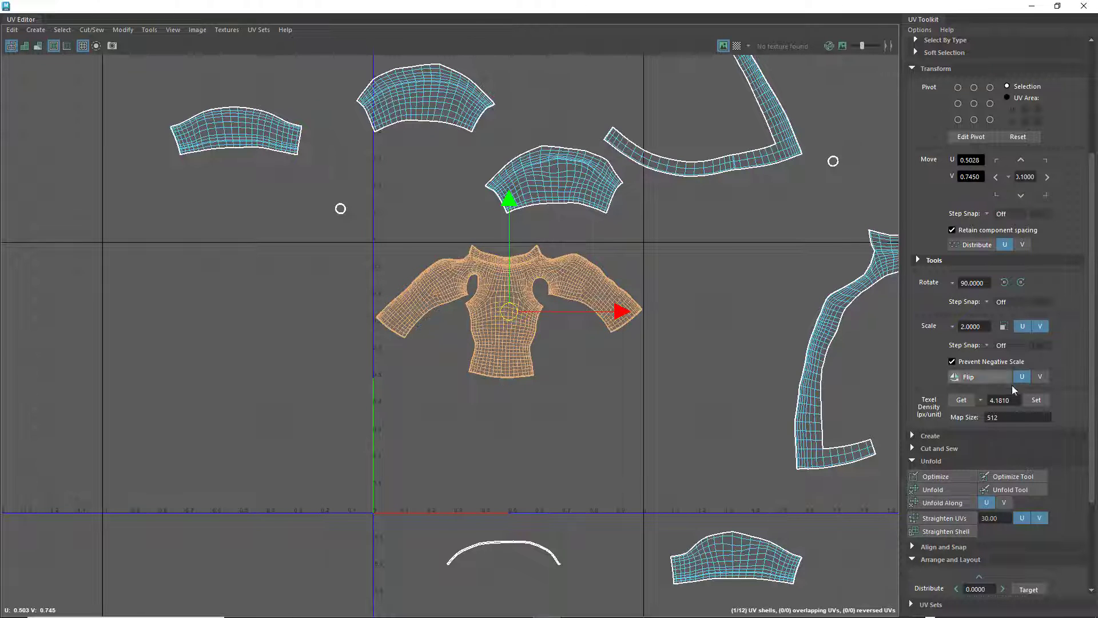
Set the texel density of all shells to the body's 4.1810, undoing and reapplying it once to compare
scroll(594, 186, "down", 4)
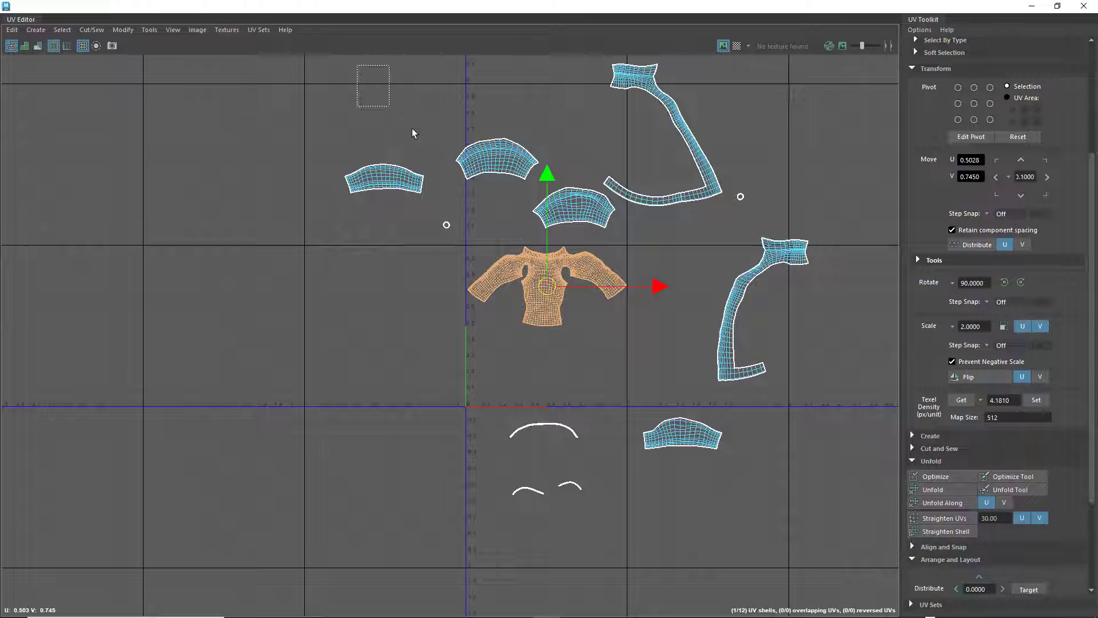
left_click_drag(412, 128, 827, 558)
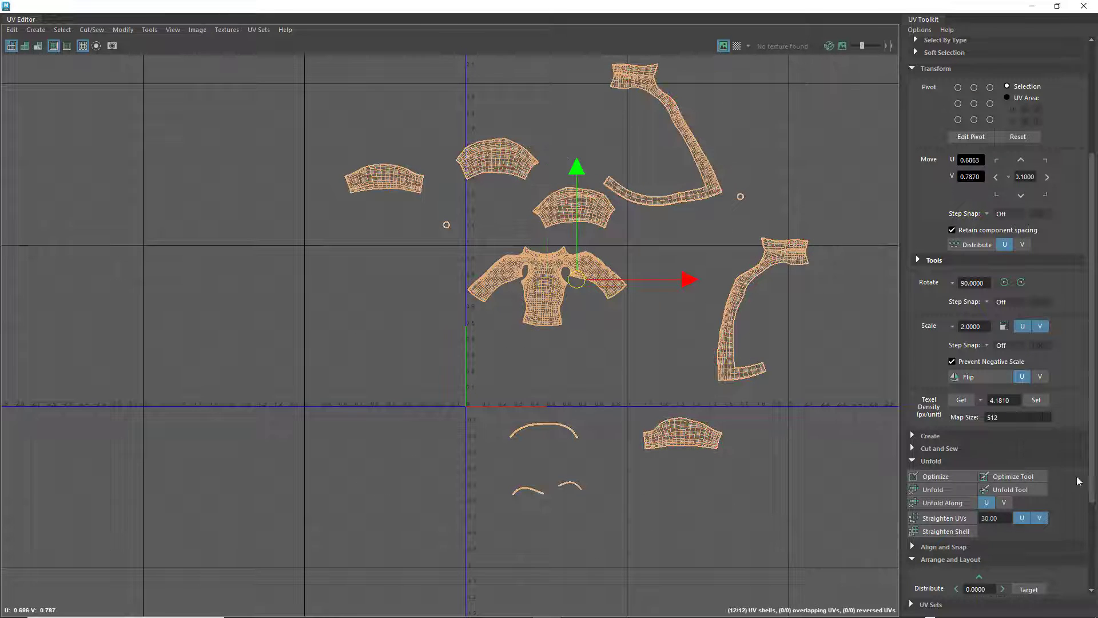
left_click(1036, 400)
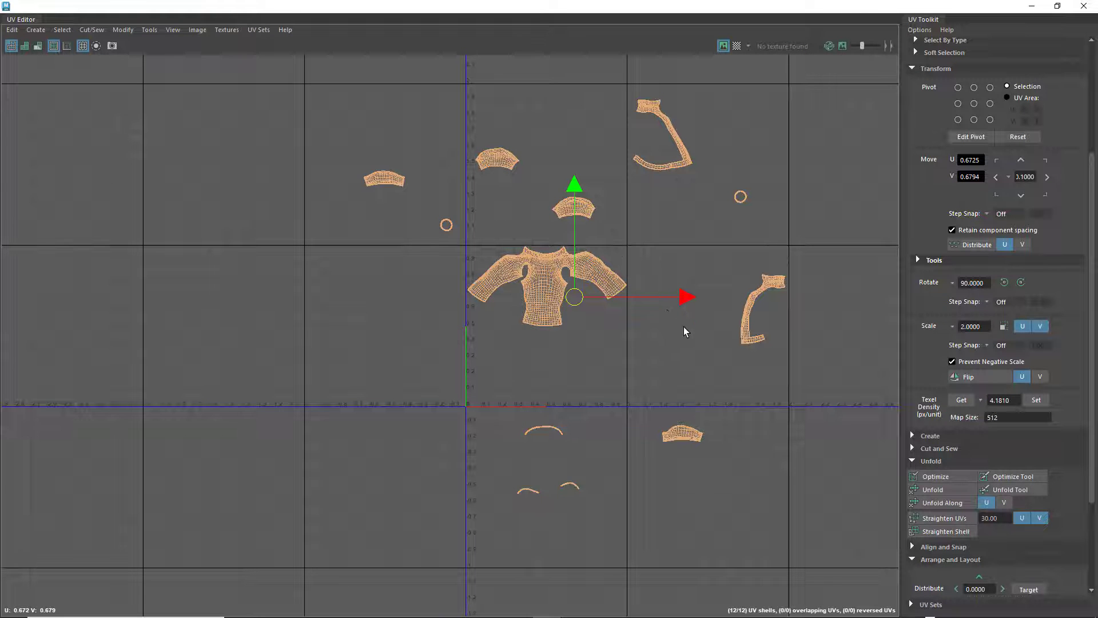
key("ctrl+z")
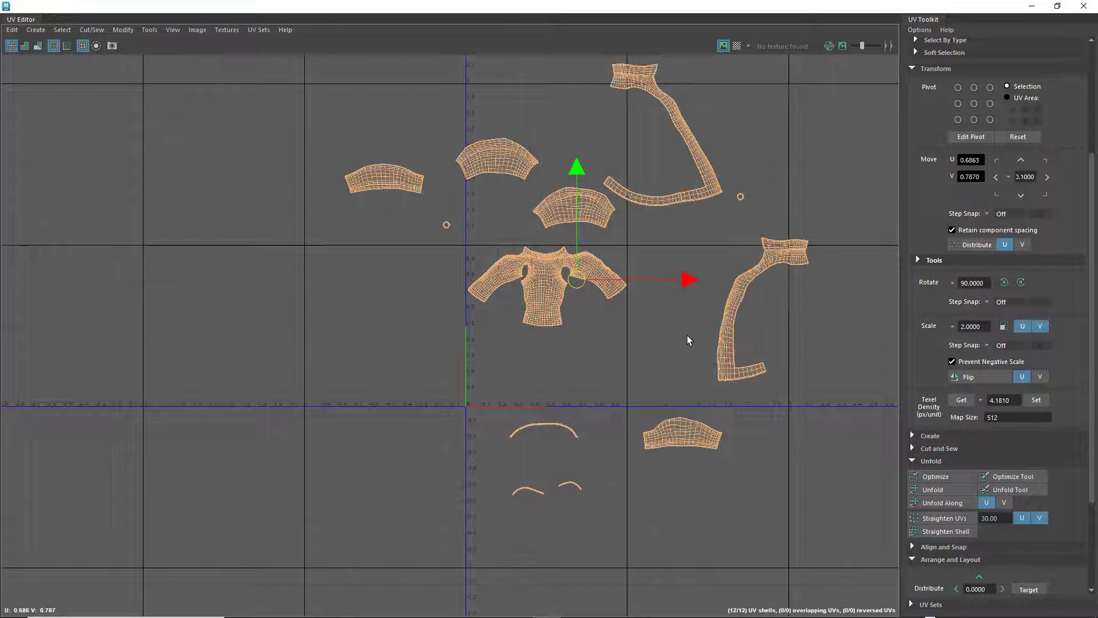
left_click(1036, 400)
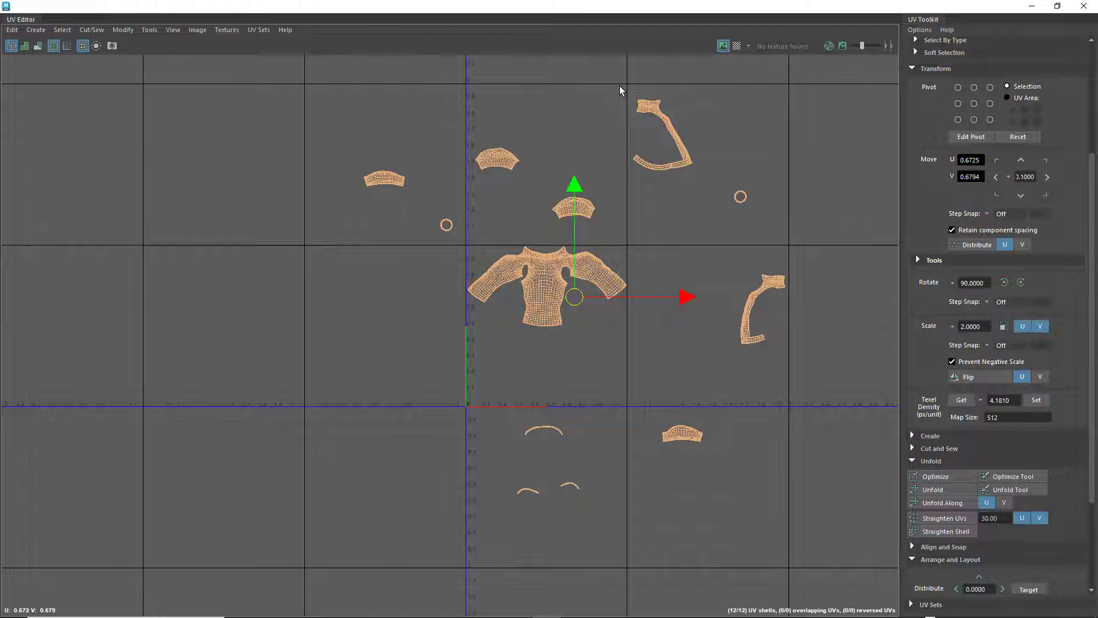
Move the two V-shaped collar shells into the lower half of the 0–1 tile, one beneath each sleeve of the body
left_click(657, 135)
left_click_drag(650, 135, 506, 358)
left_click(750, 297)
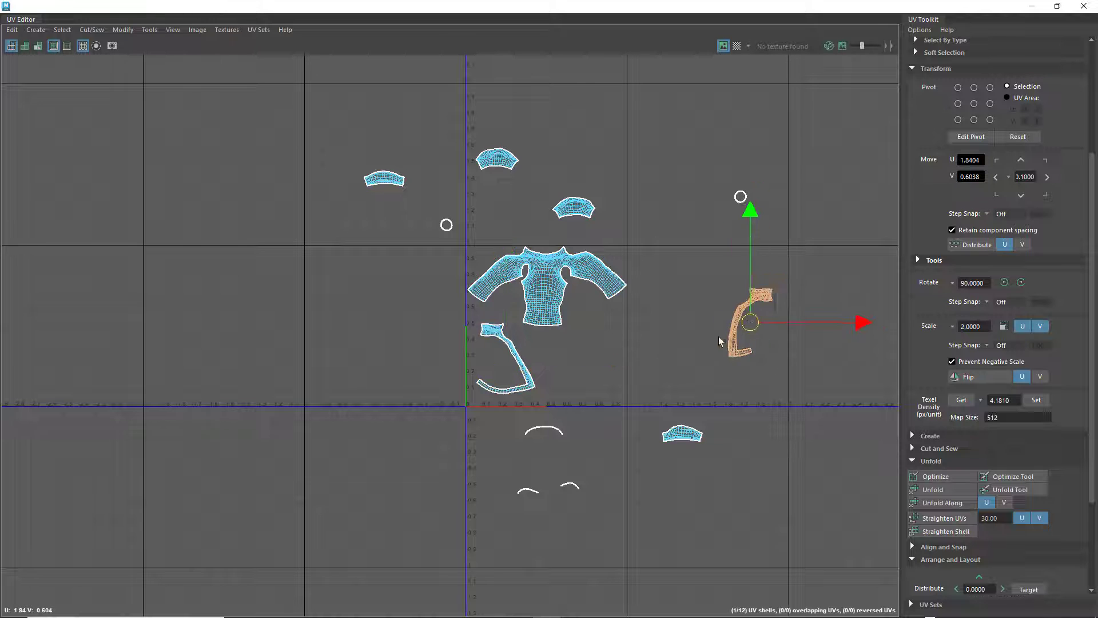
left_click_drag(726, 339, 602, 357)
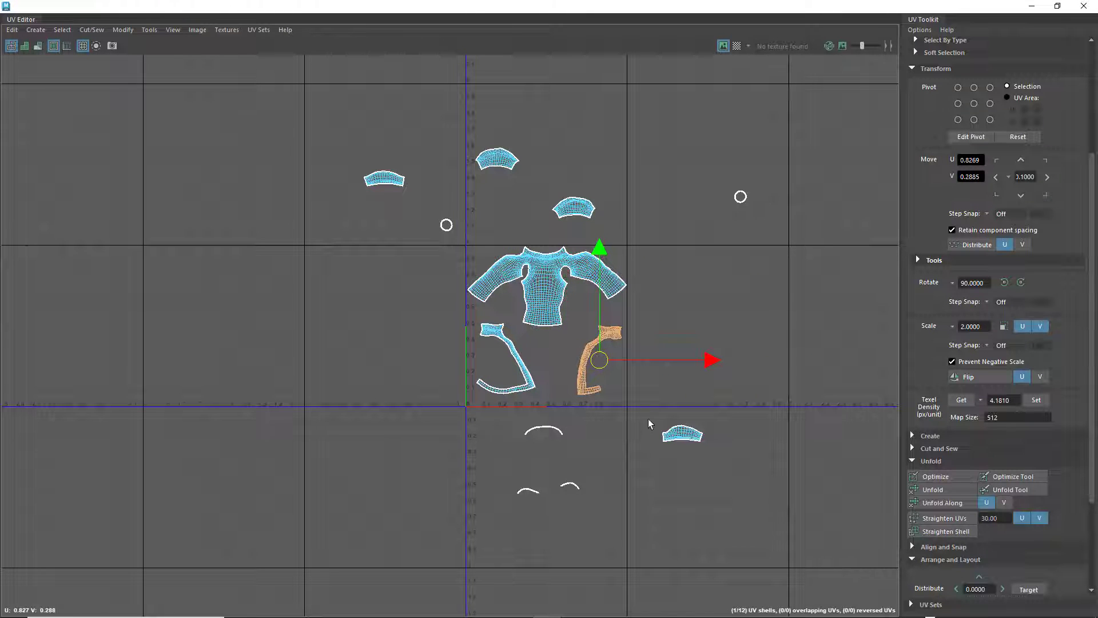
Move the two larger curved shells above the body into the gaps under its sleeves, one on each side of the torso
left_click(498, 160)
left_click_drag(498, 160, 499, 314)
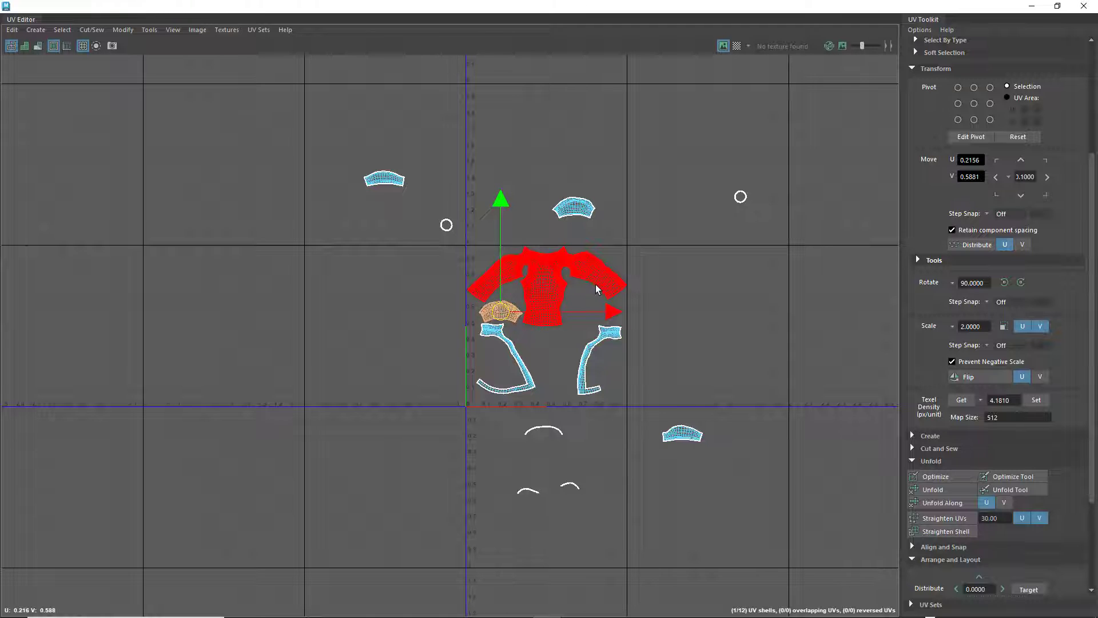
scroll(598, 287, "up", 1)
scroll(598, 287, "up", 1)
left_click_drag(575, 197, 599, 305)
left_click(574, 176)
left_click_drag(573, 179, 583, 307)
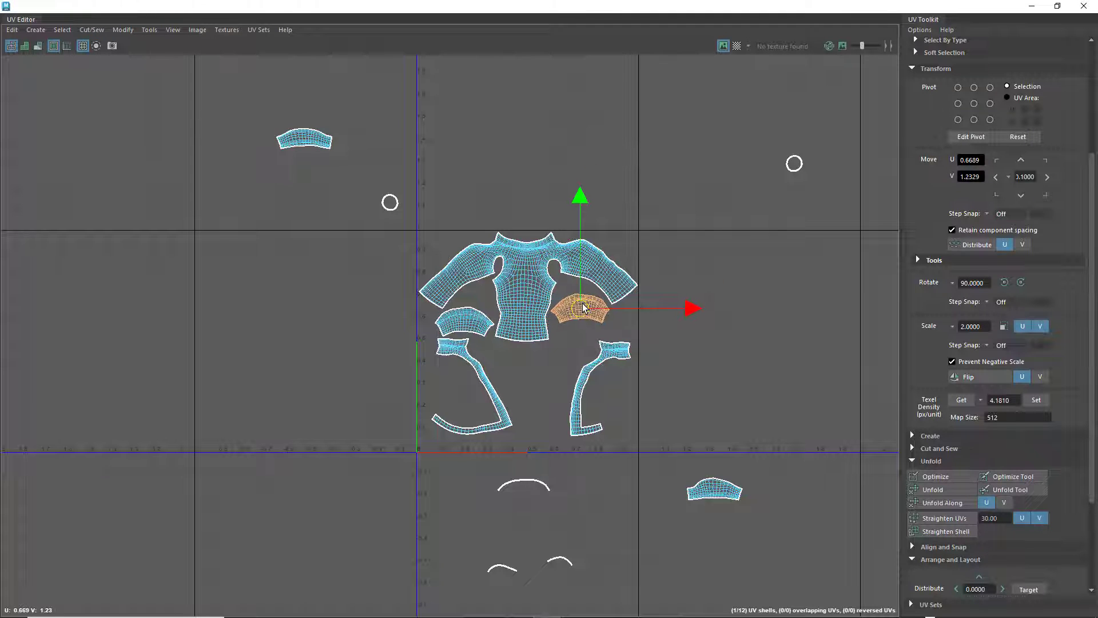
Stack the two remaining short curved shells below the body's hem, between the two collar shells
left_click(320, 142)
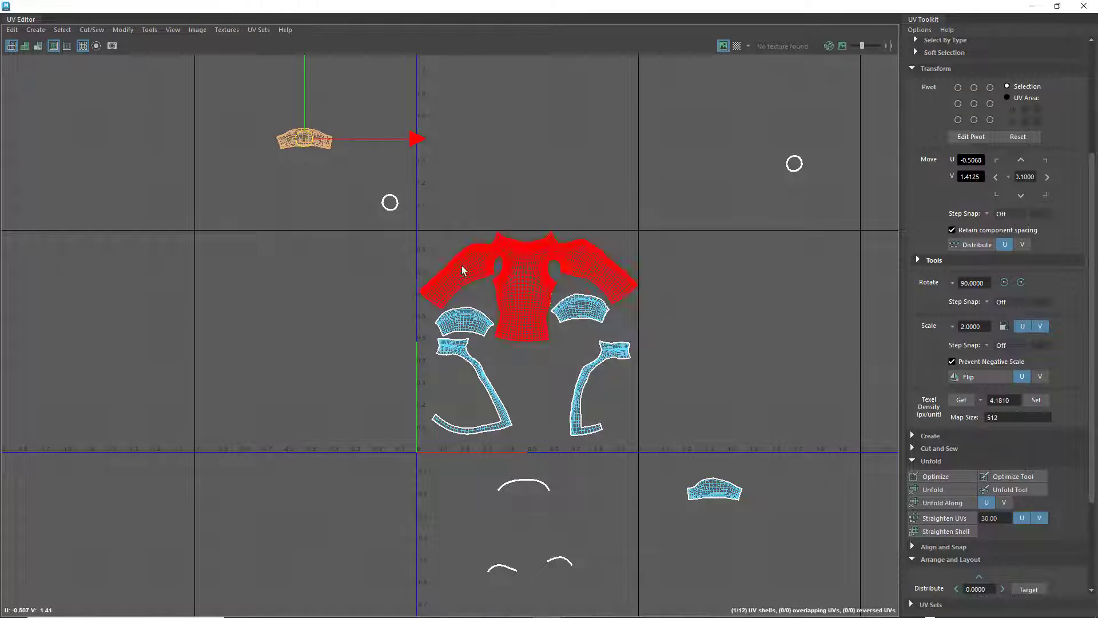
left_click_drag(303, 139, 514, 353)
left_click(718, 483)
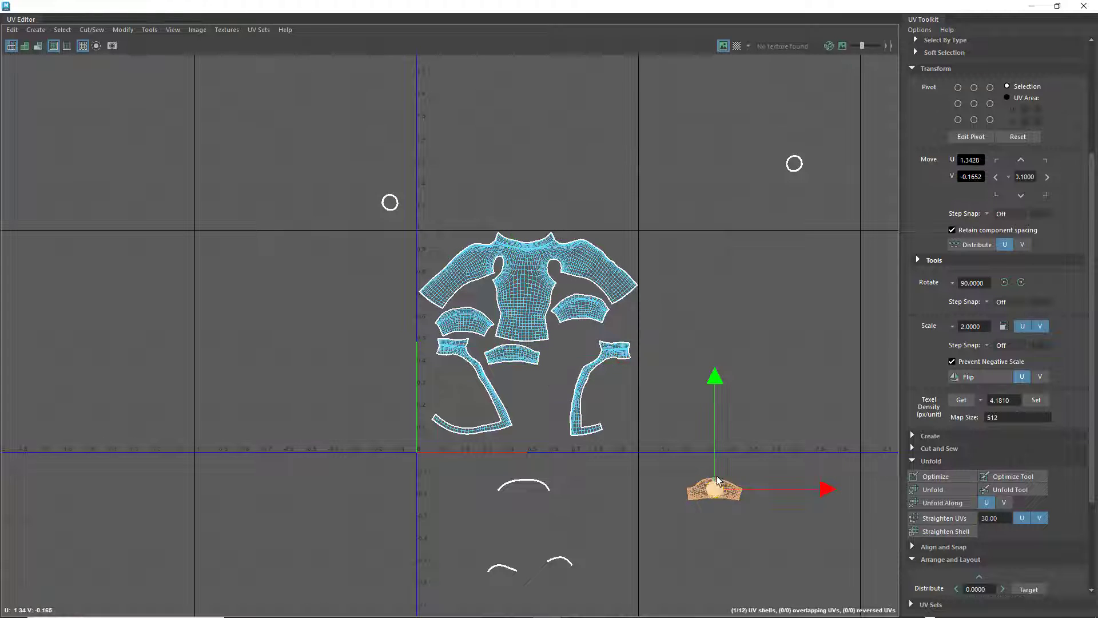
left_click_drag(718, 480, 532, 383)
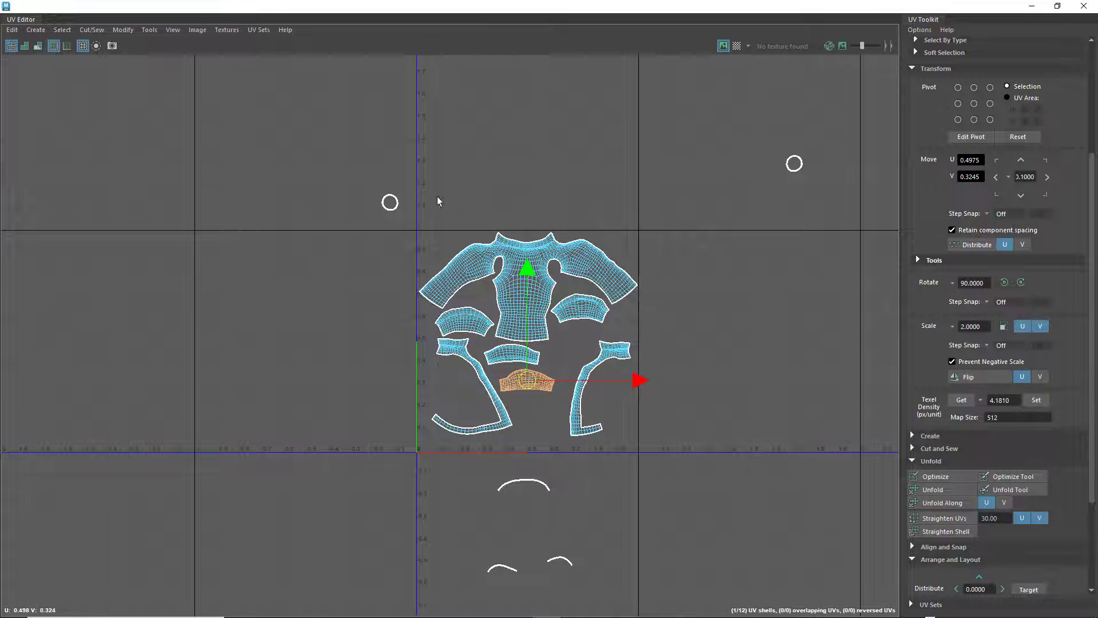
Move the two small ring shells into the 0–1 tile, placing one beside each V-shaped collar shell
left_click_drag(350, 173, 439, 371)
left_click(793, 164)
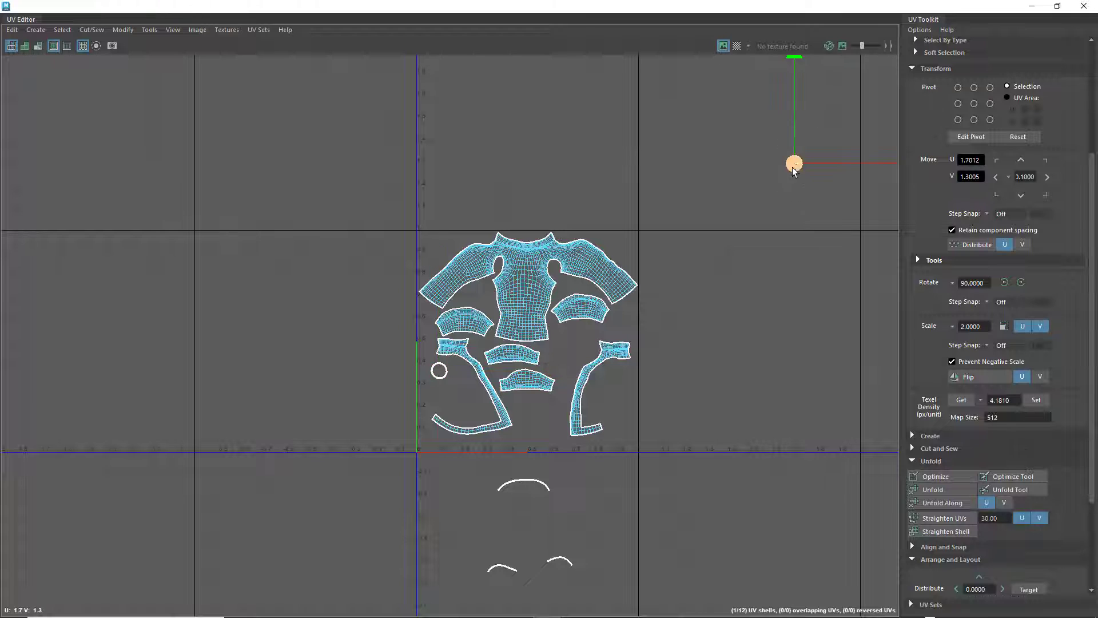
left_click_drag(797, 164, 620, 380)
Move the three thin arched strip shells into the 0–1 tile, stacked below the short curved shells between the collar shells
left_click_drag(527, 465, 537, 402)
left_click_drag(550, 549, 542, 411)
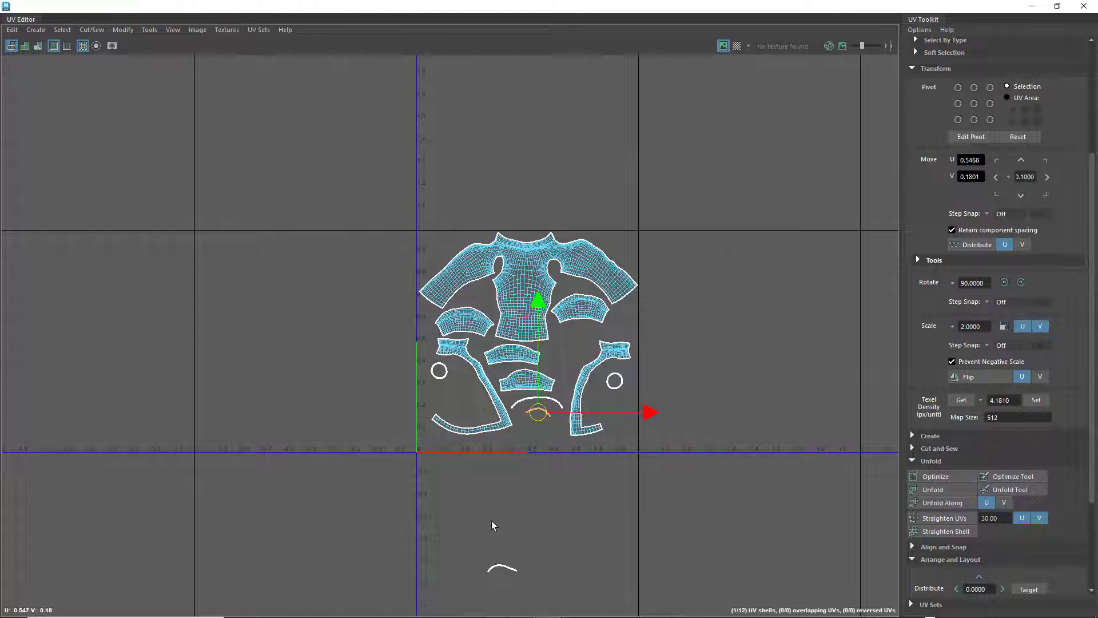
left_click_drag(514, 585, 534, 425)
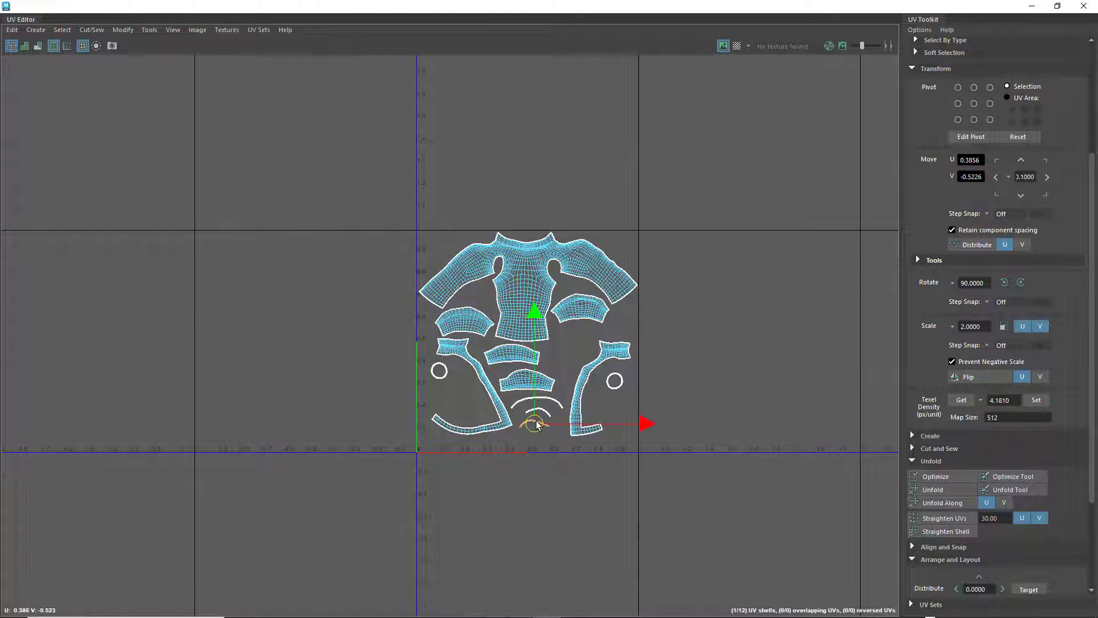
scroll(591, 395, "up", 1)
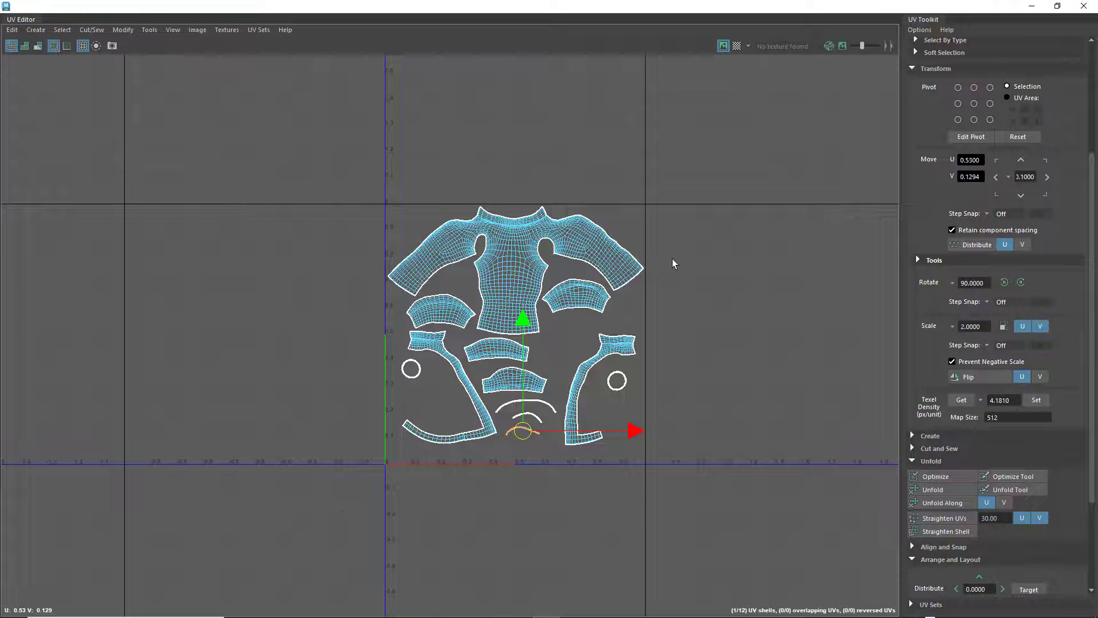
Nudge the two larger curved shells into better positions beneath the body's sleeves, one on each side of the torso
scroll(673, 257, "up", 5)
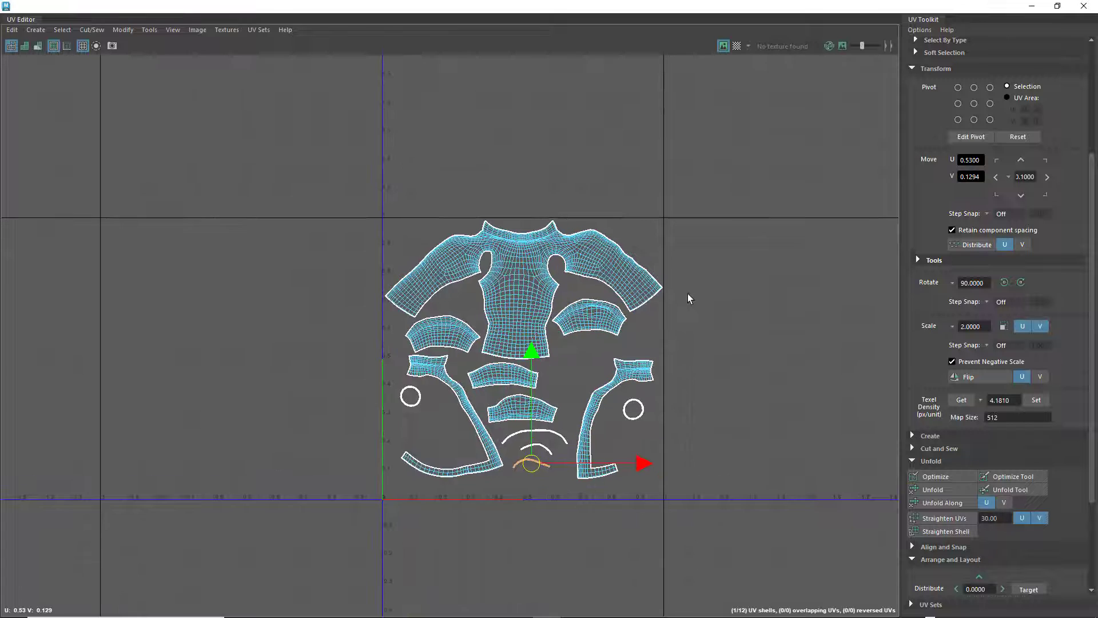
middle_click_drag(702, 307, 755, 262, "alt")
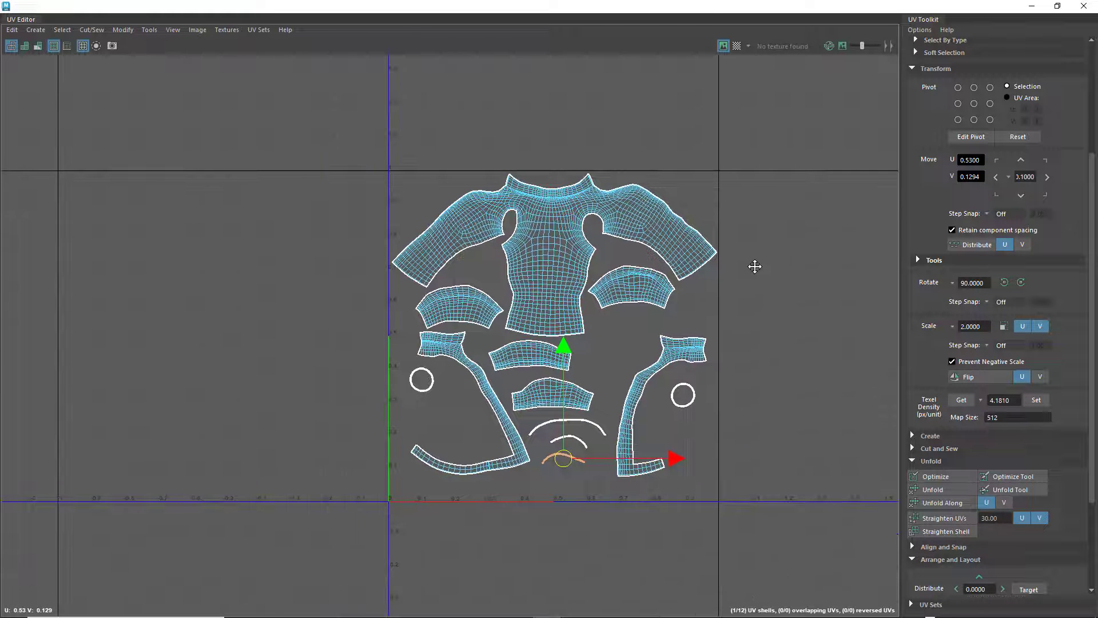
left_click(461, 312)
left_click_drag(456, 311, 457, 309)
left_click(628, 298)
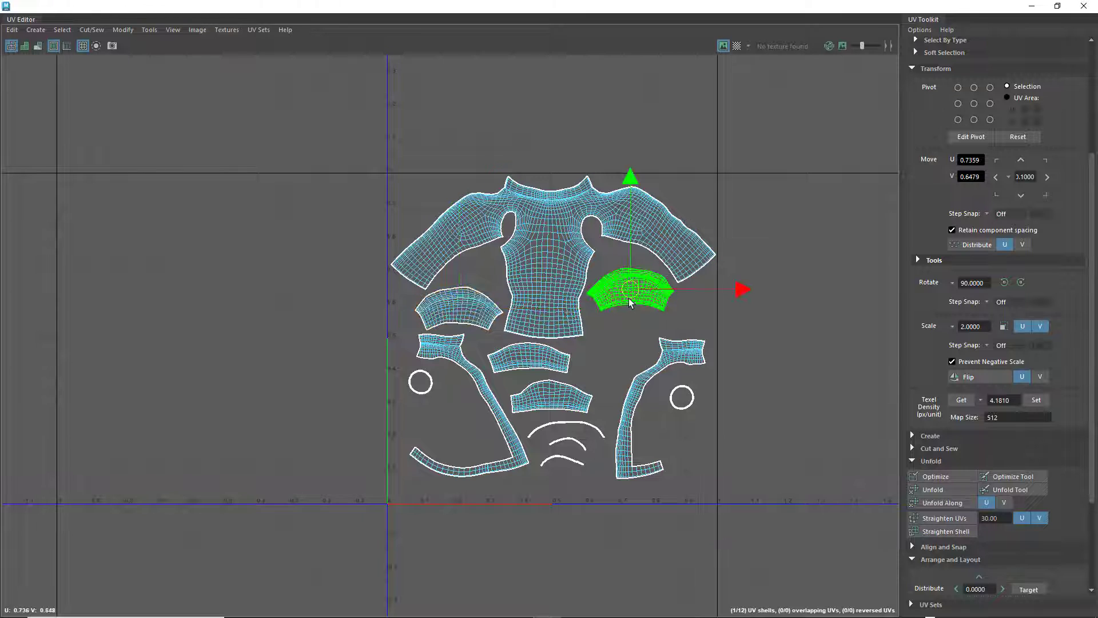
left_click_drag(639, 293, 635, 286)
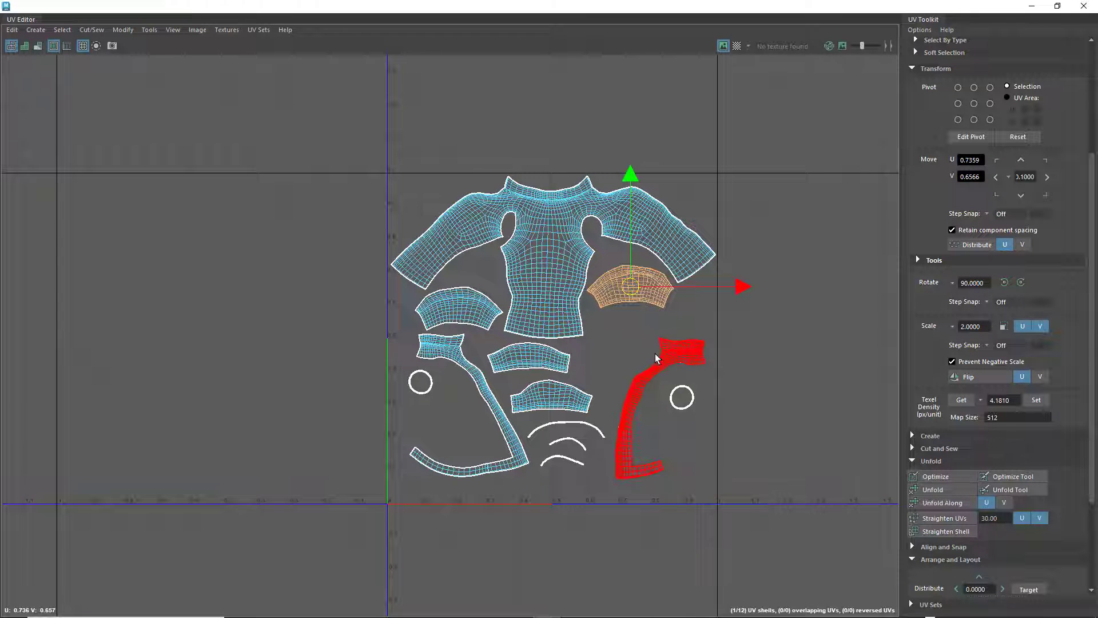
Try placing the two short curved shells side by side below the body's hem
left_click(560, 363)
left_click_drag(529, 359, 614, 351)
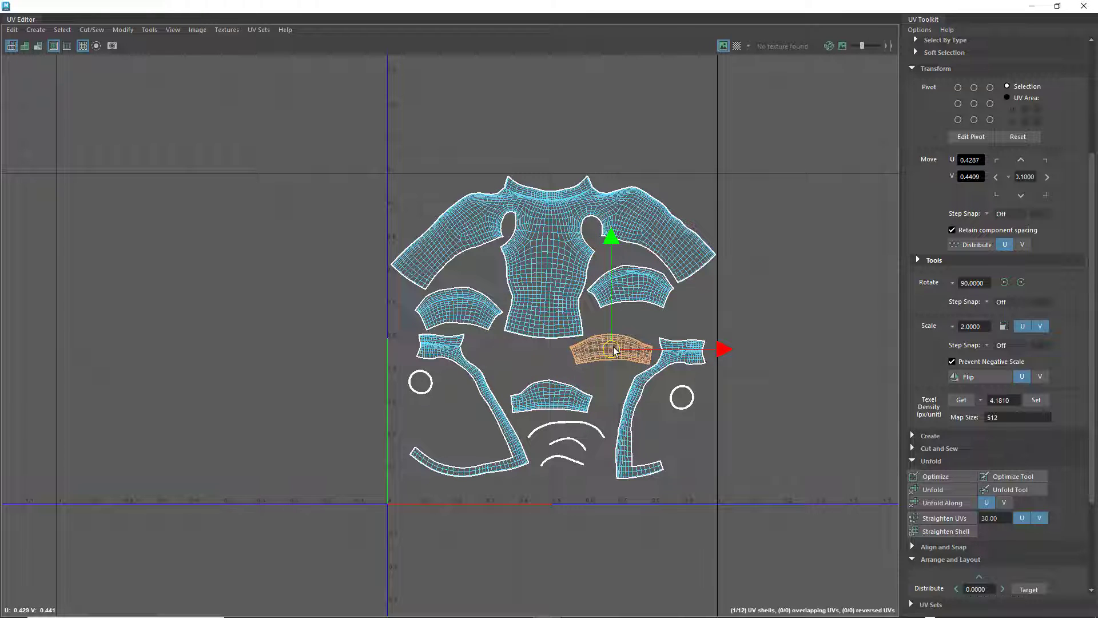
left_click(552, 400)
left_click_drag(552, 401, 525, 360)
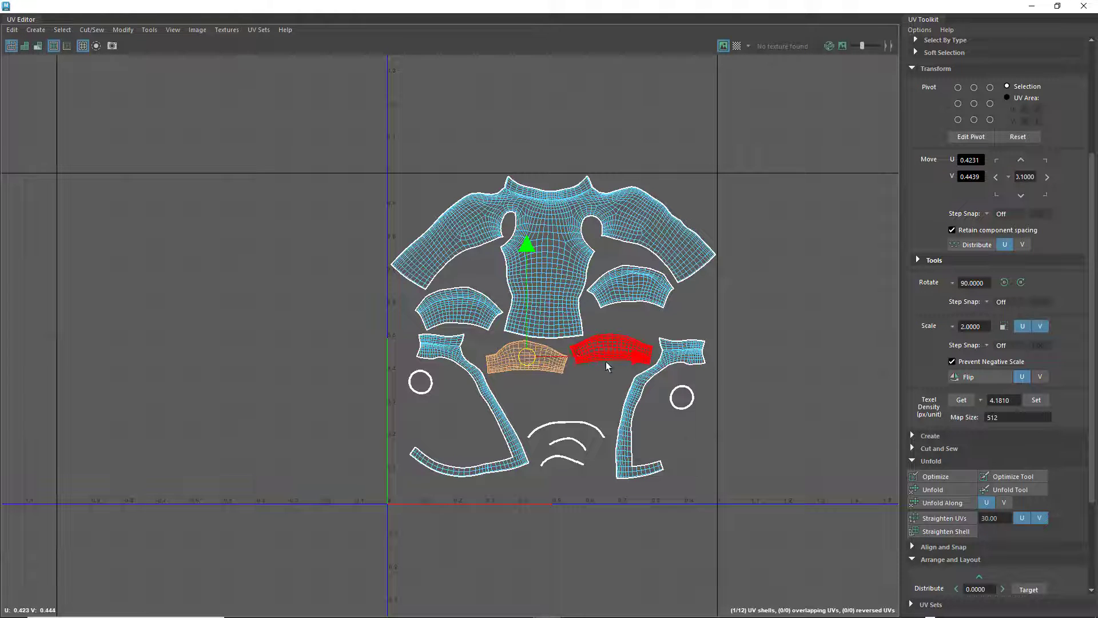
Try moving the three thin arched strips up directly beneath the two short curved shells
left_click(566, 433)
left_click_drag(565, 433, 552, 389)
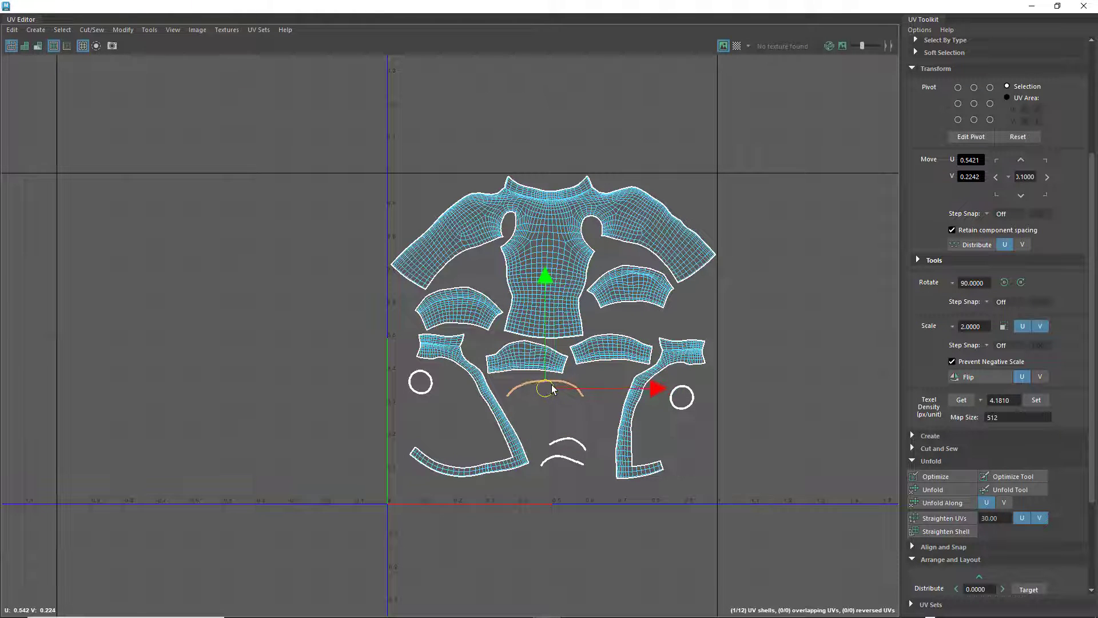
left_click(568, 442)
left_click_drag(567, 442, 600, 374)
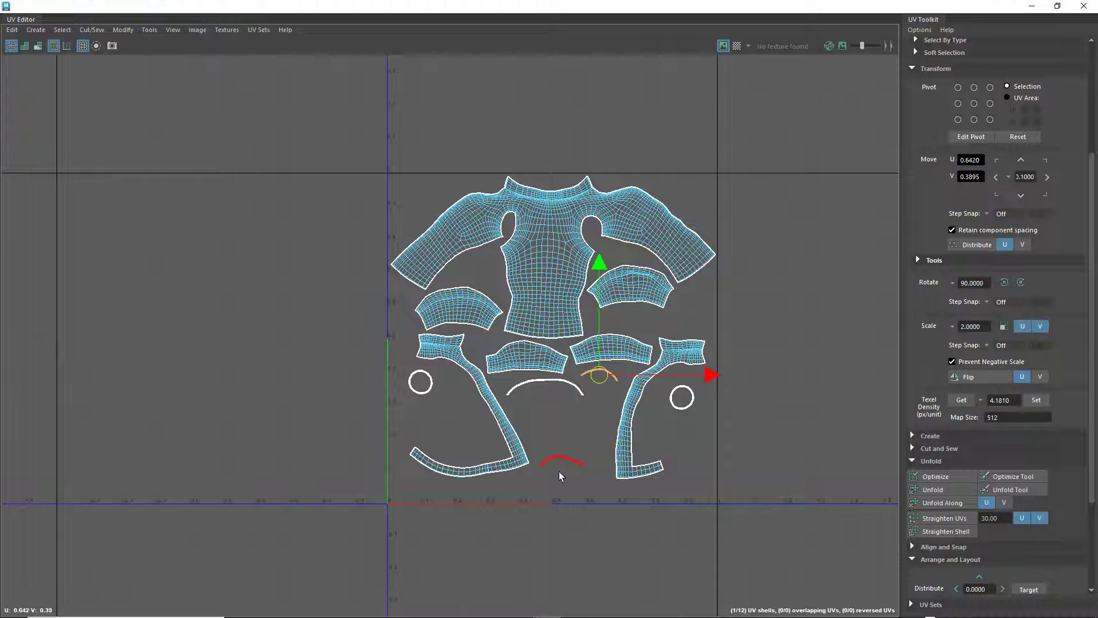
left_click(575, 480)
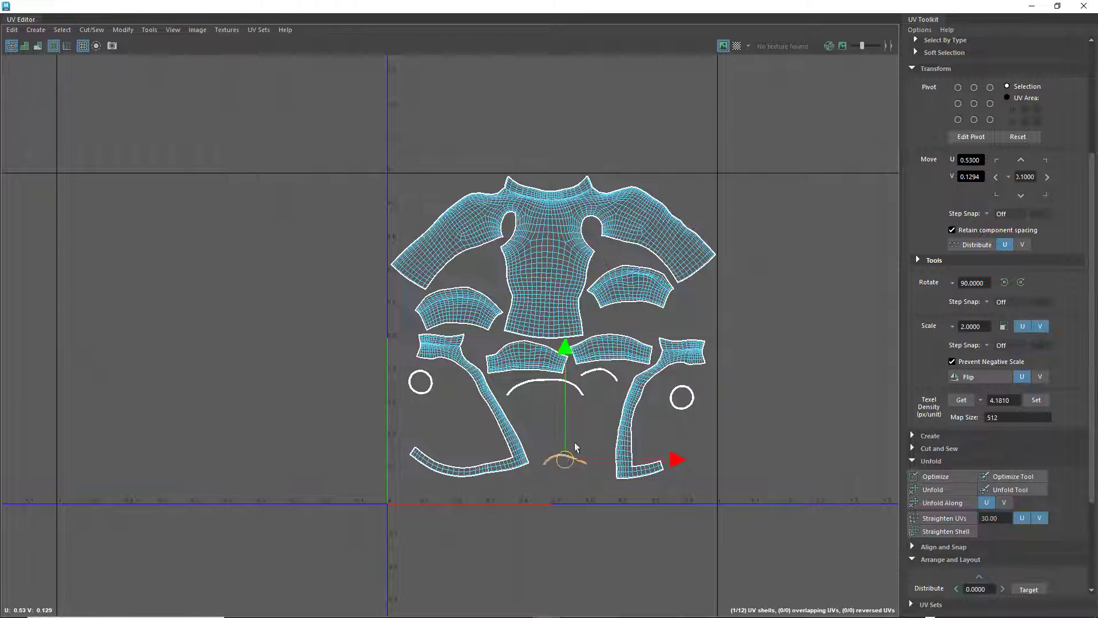
Try stacking one short curved shell and a small arched strip beneath the larger curved shell on one side of the torso
left_click(633, 278)
mouse_move(632, 286)
left_mouse_down()
mouse_move(631, 275)
mouse_move(631, 309)
mouse_move(634, 290)
left_mouse_up()
left_click(622, 348)
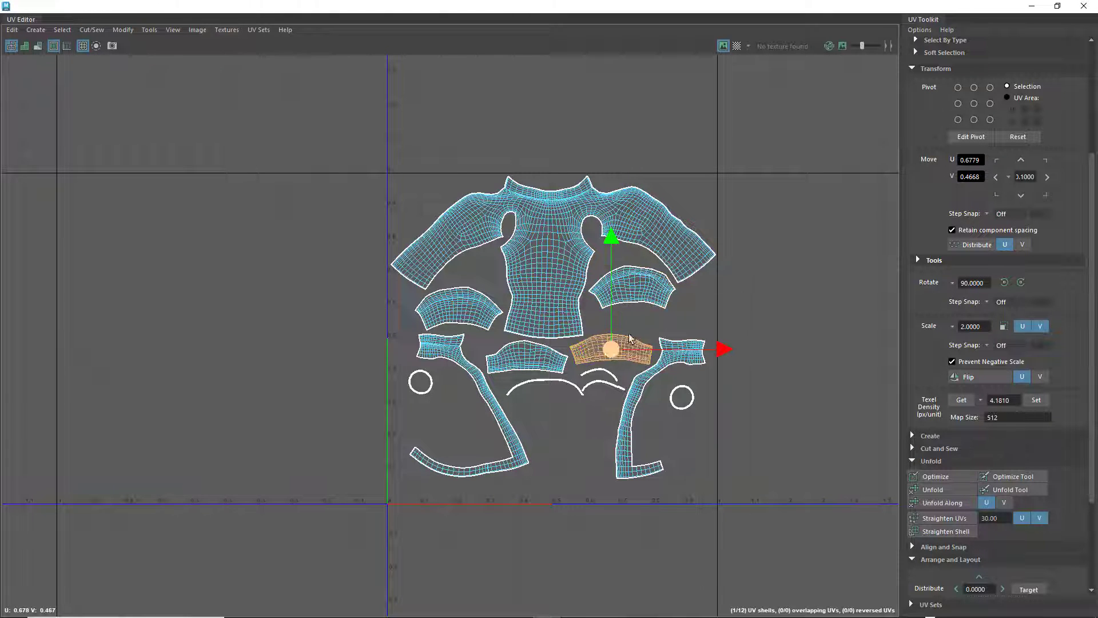
left_click_drag(621, 348, 635, 325)
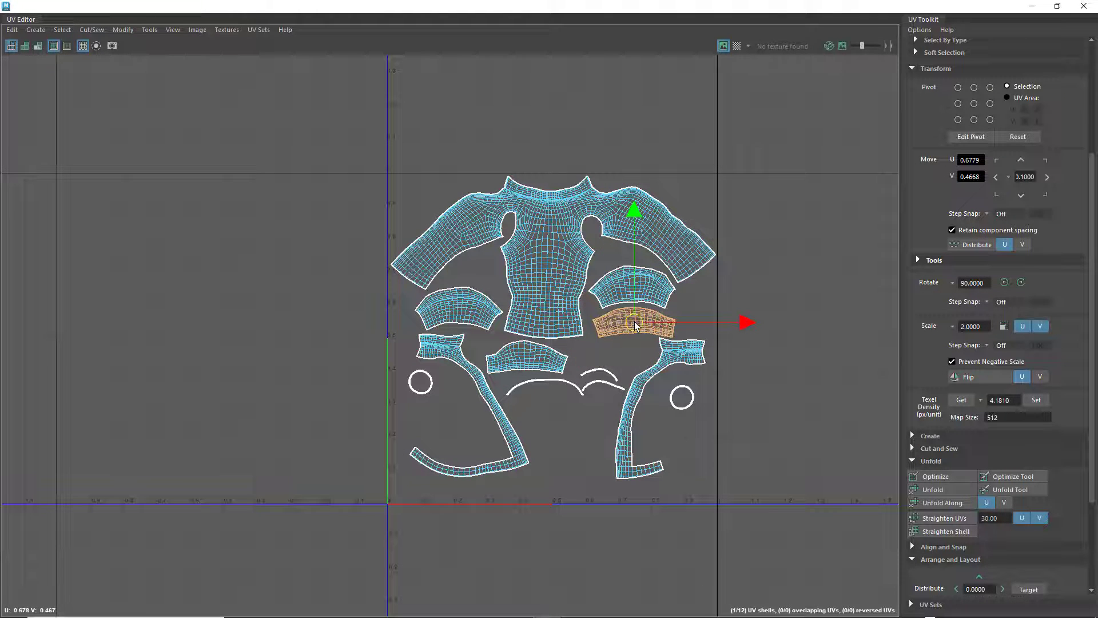
left_click(604, 373)
left_click_drag(604, 373, 628, 345)
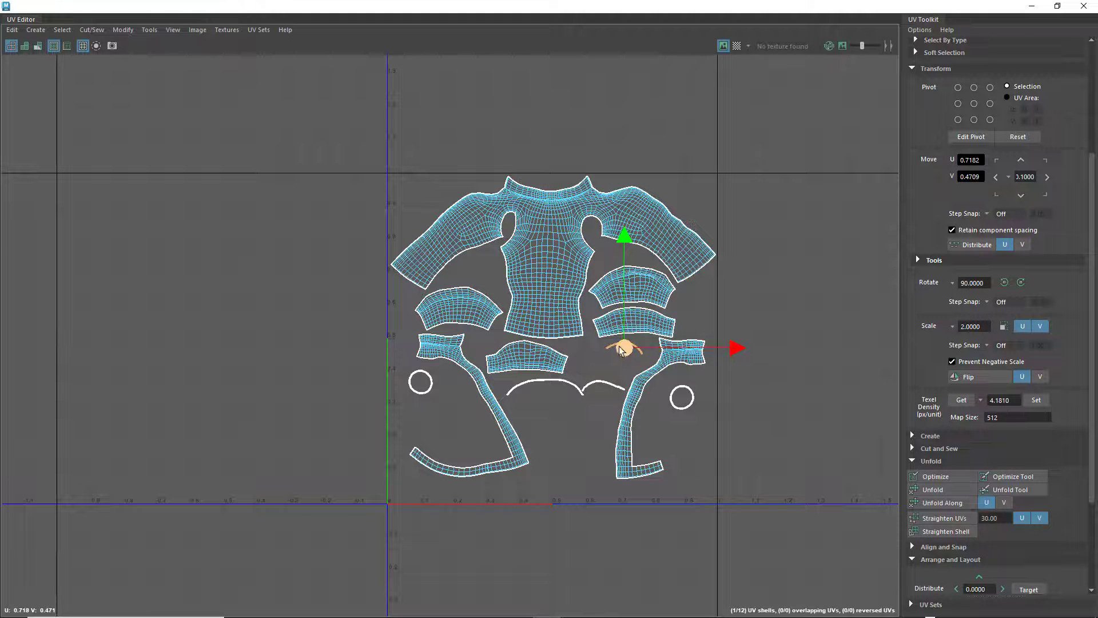
Undo the recent moves of the short curved shells and thin arched strips
key("ctrl+z")
key("ctrl+z")
key("ctrl+z")
key("ctrl+z")
key("ctrl+z")
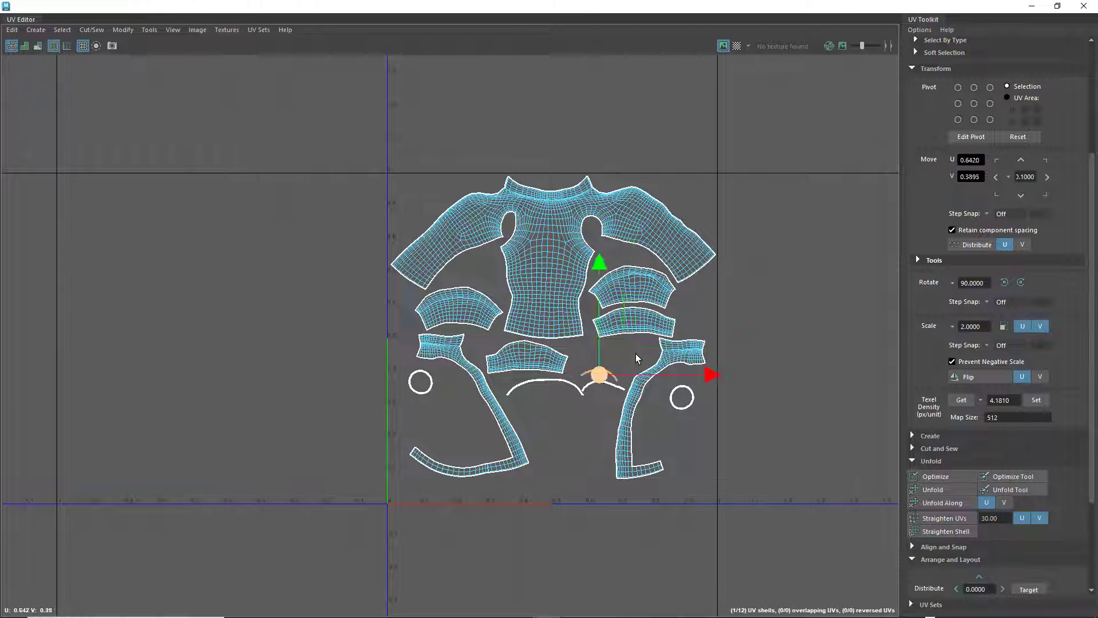
key("ctrl+z")
key("ctrl+z")
key("ctrl+z")
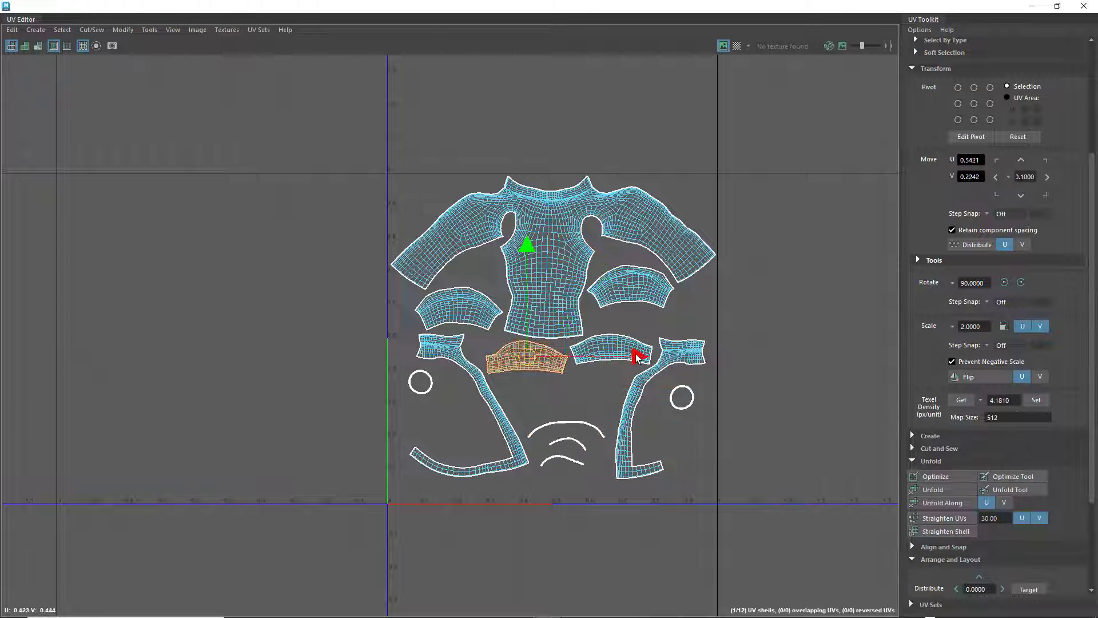
key("ctrl+z")
key("ctrl+z")
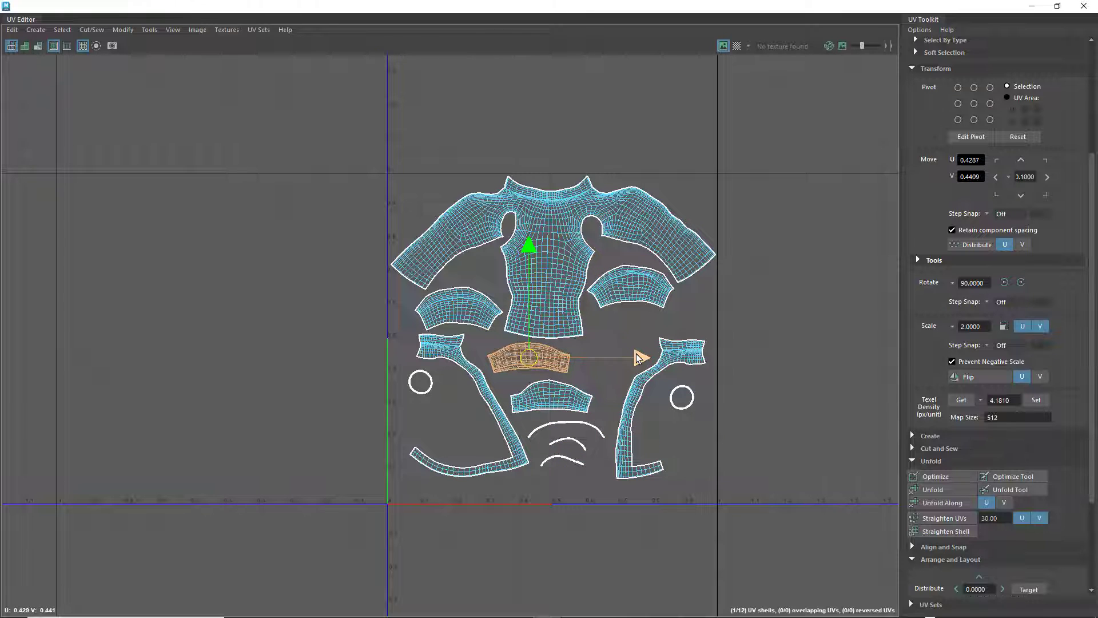
key("ctrl+z")
Lower the higher of the two larger curved shells under the sleeves, and the collar shell on the opposite side, slightly
left_click_drag(631, 280, 637, 292)
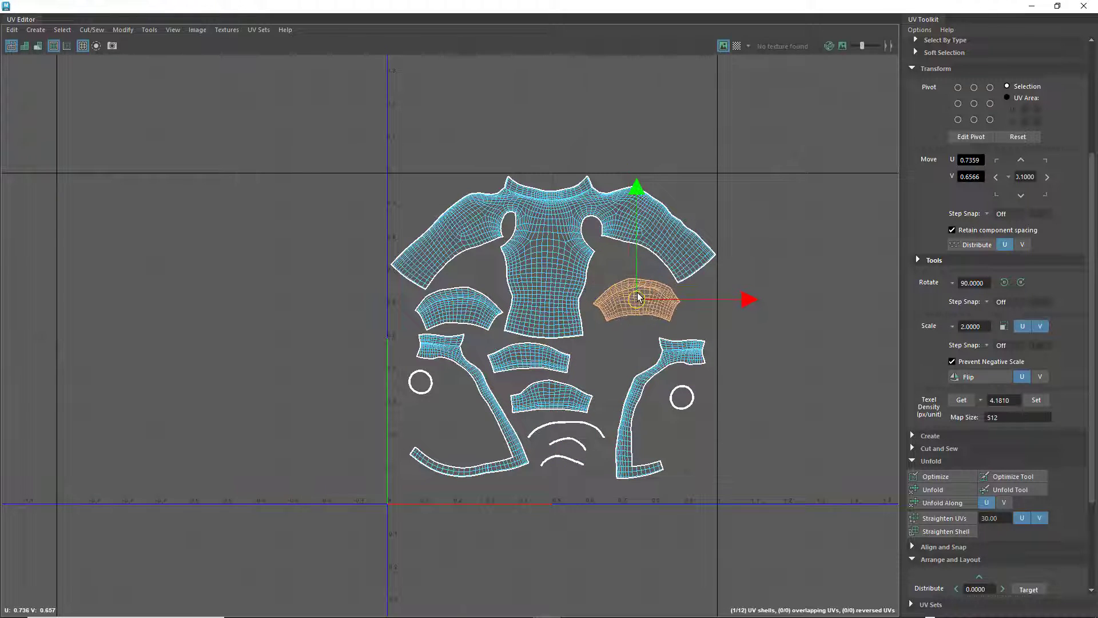
left_click(449, 354)
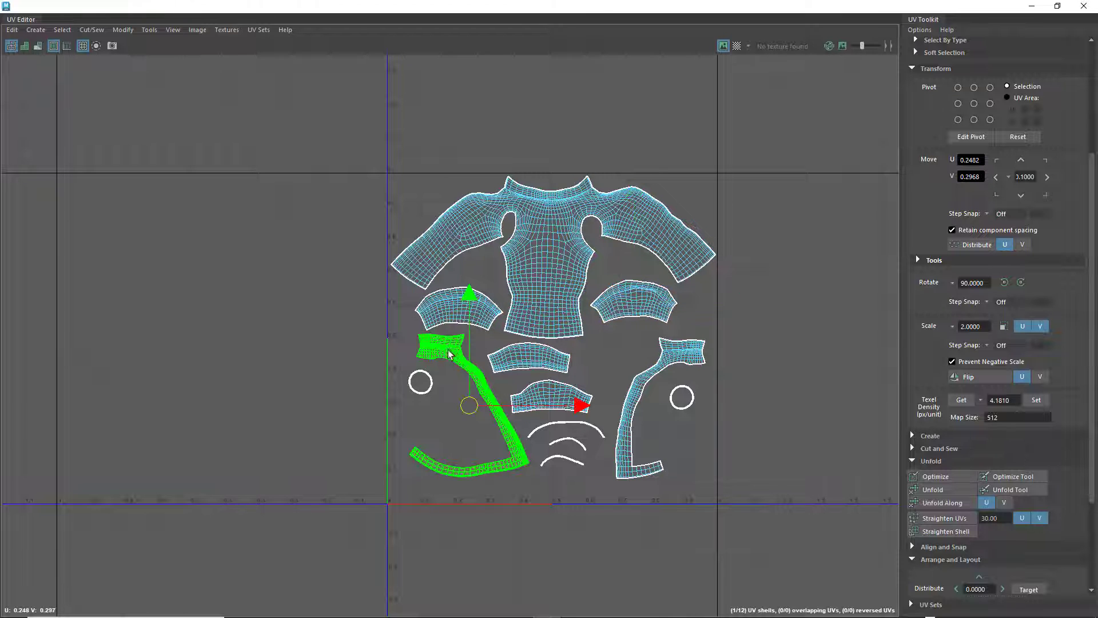
left_click_drag(469, 405, 473, 414)
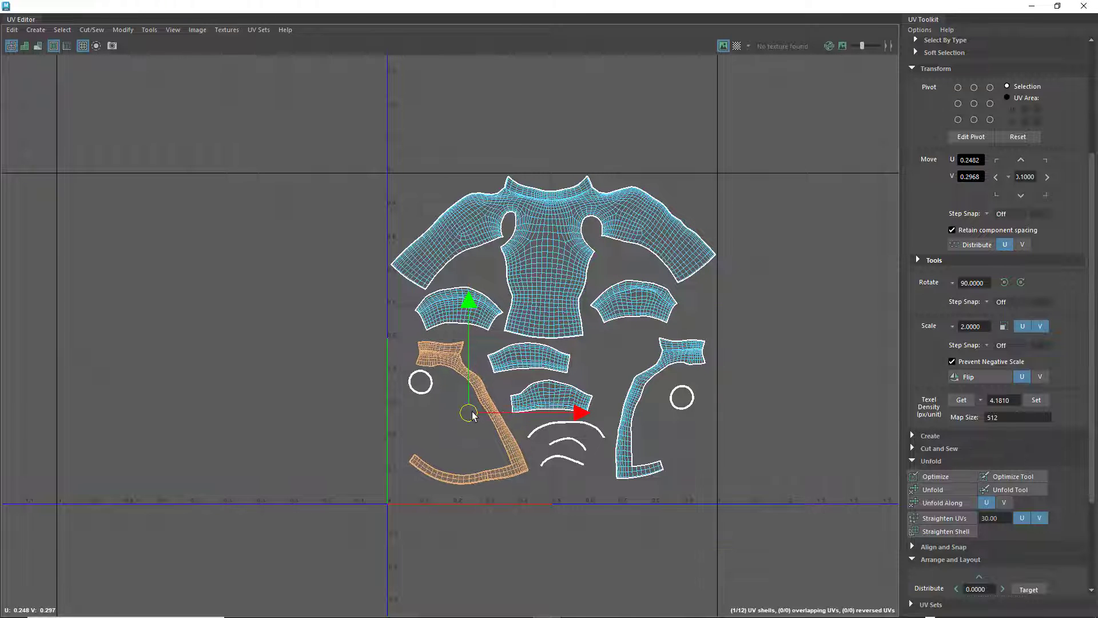
Reposition the two small rings beside their collar shells and nudge the second collar shell slightly inward
left_click(420, 388)
left_click_drag(422, 383, 432, 405)
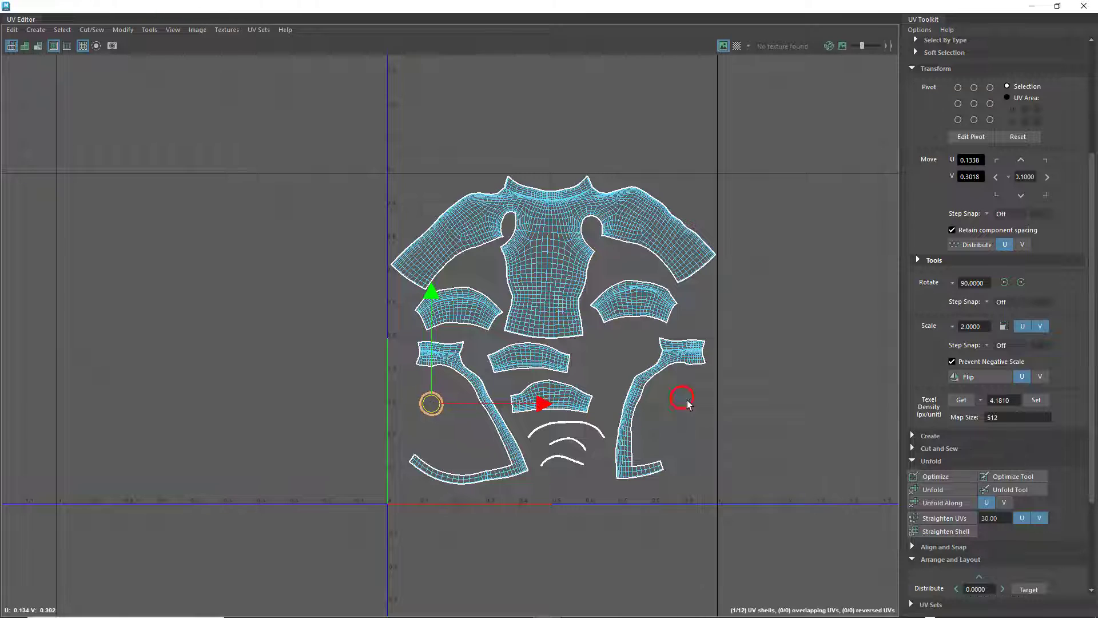
left_click(666, 390)
left_click_drag(660, 408, 673, 399)
left_click(681, 389)
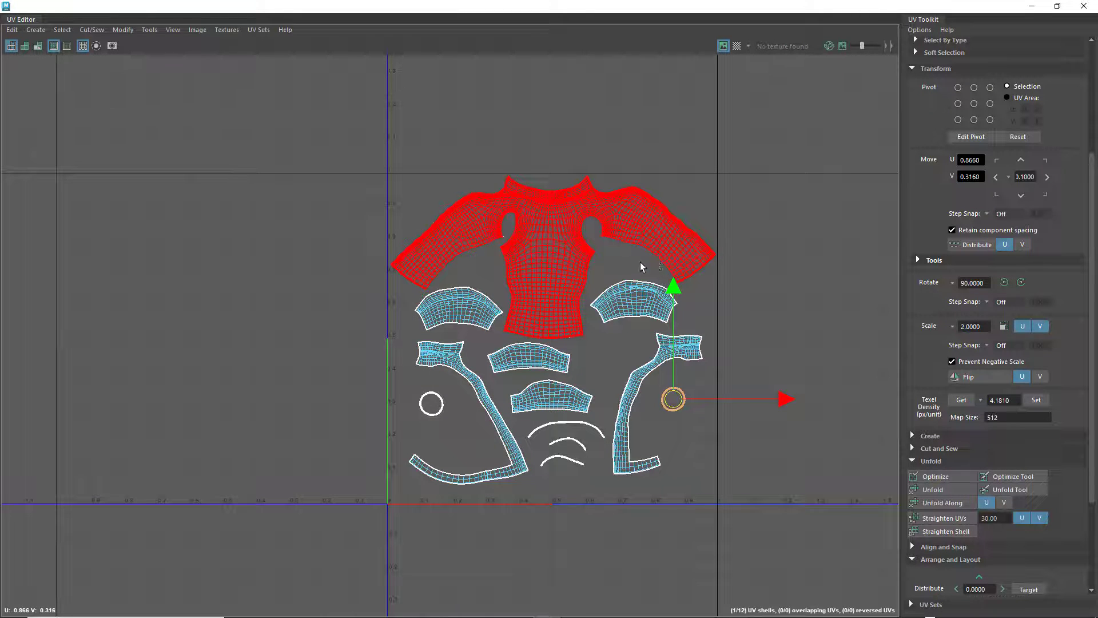
Restore the maximized UV Editor to a floating window over the shirt model
scroll(640, 263, "up", 2)
scroll(640, 266, "down", 3)
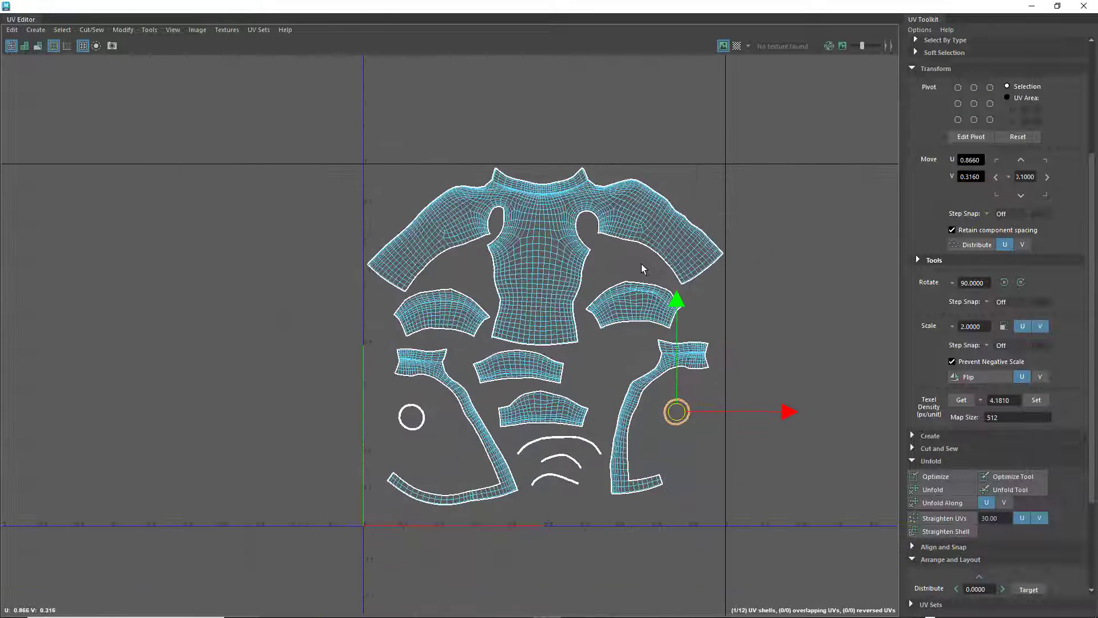
scroll(640, 298, "down", 3)
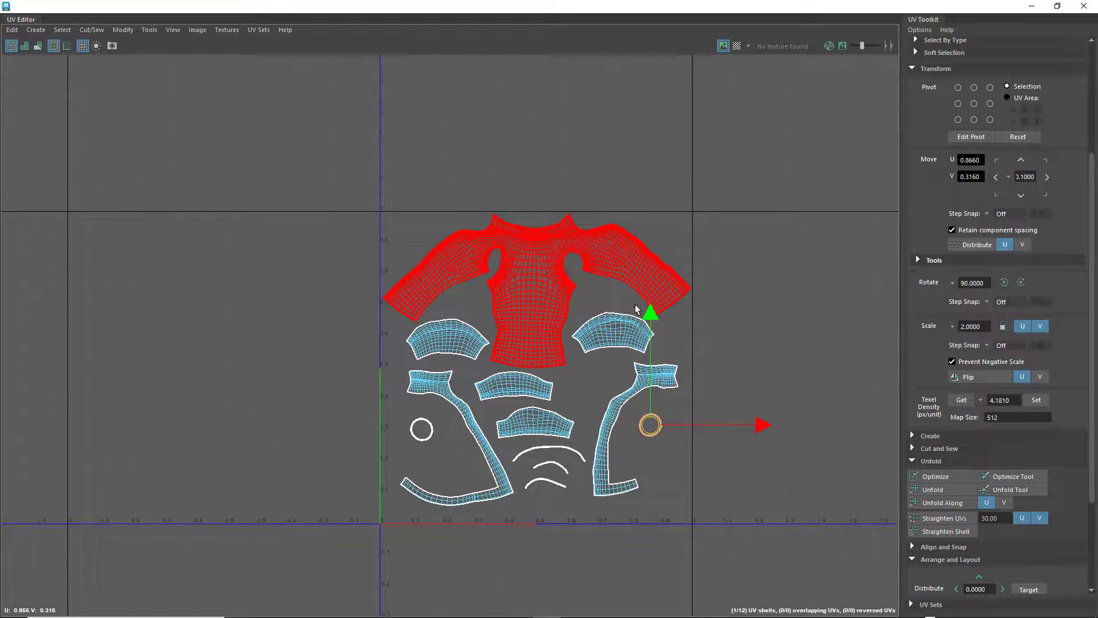
middle_click_drag(601, 297, 615, 322, "alt")
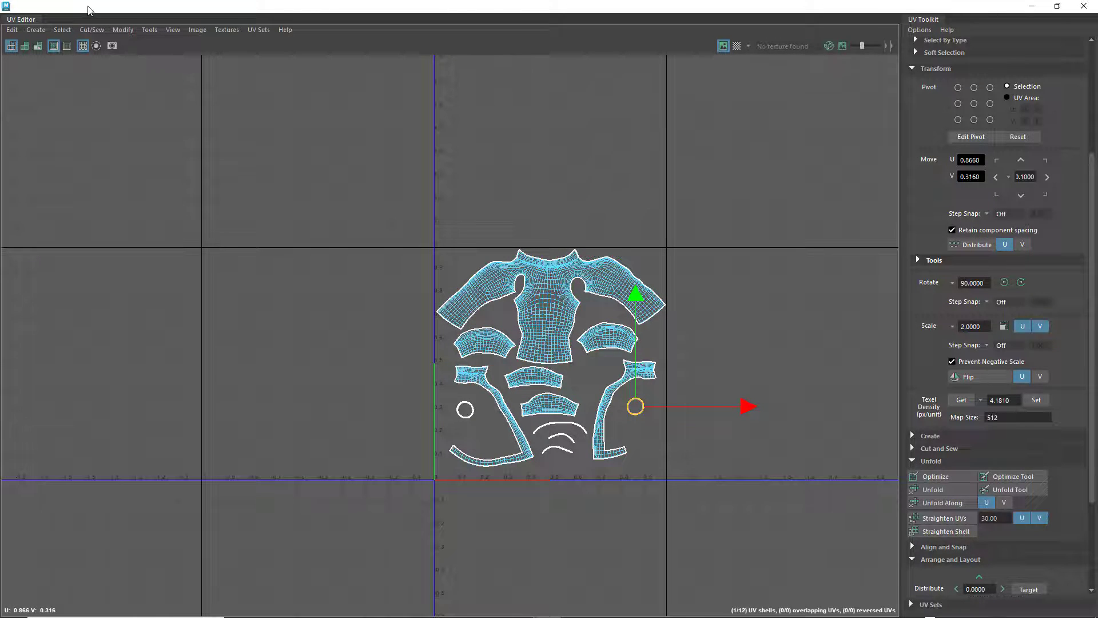
left_click_drag(89, 10, 435, 113)
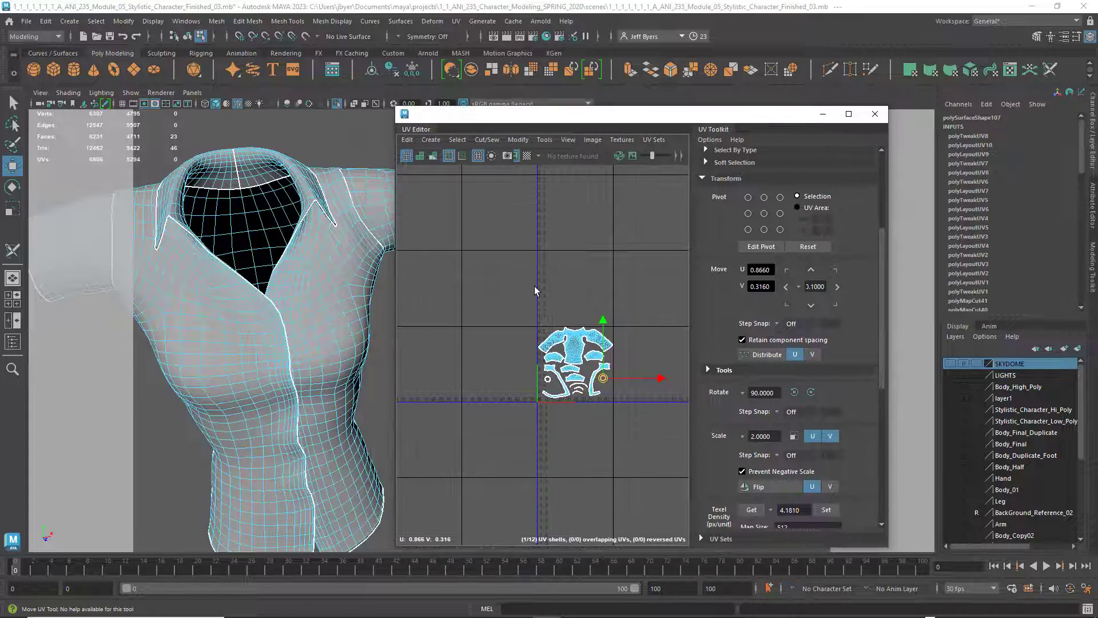
Place the floating UV Editor beside the shirt model, frame the full shell layout, and widen the UV viewing area
scroll(553, 337, "down", 2)
scroll(555, 333, "up", 5)
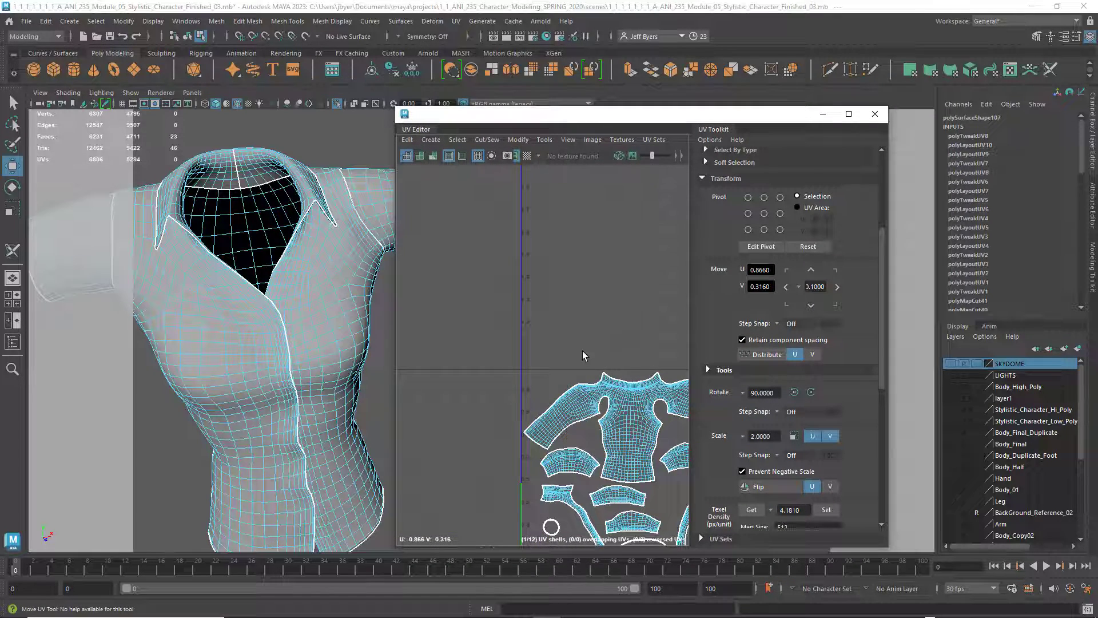
middle_click_drag(582, 351, 490, 232, "alt")
left_click(534, 284)
scroll(538, 269, "up", 2)
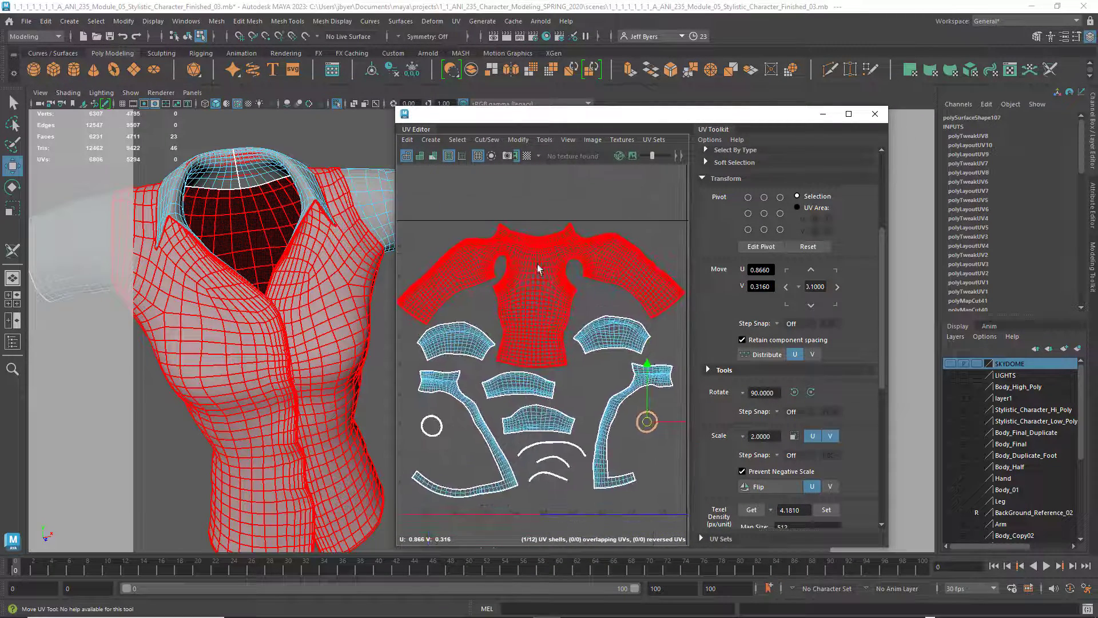
scroll(538, 269, "down", 2)
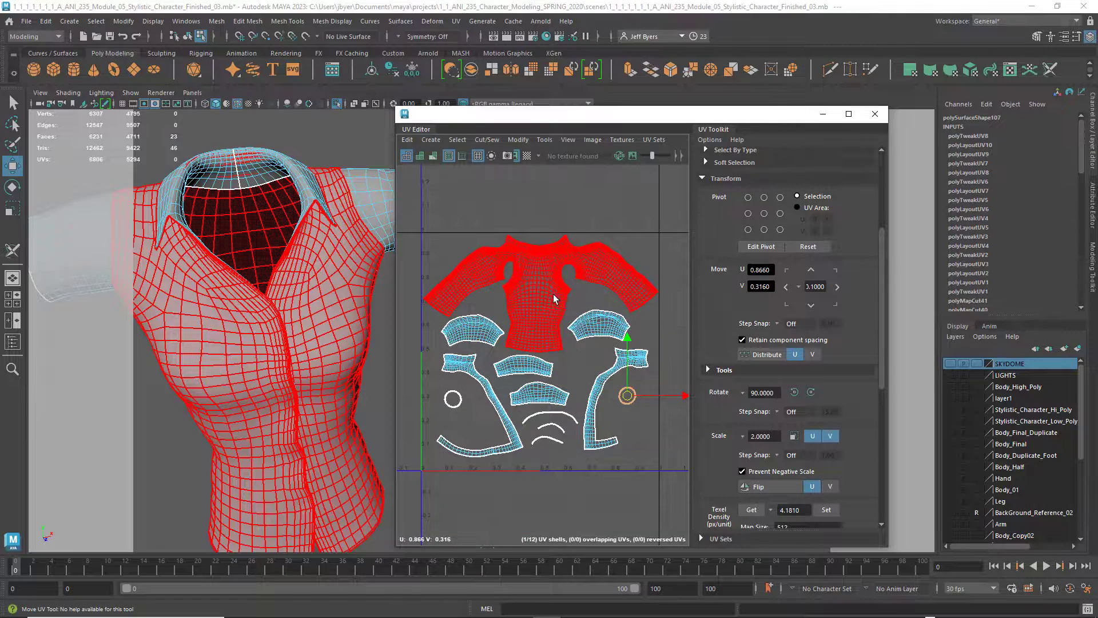
left_click_drag(665, 120, 727, 123)
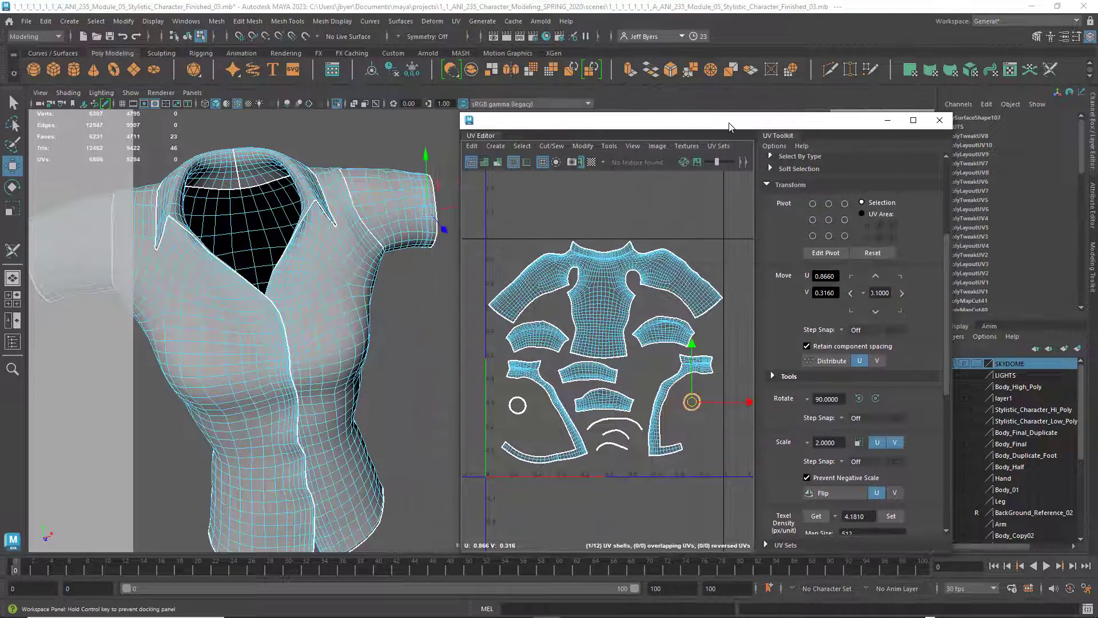
left_click_drag(846, 118, 803, 118)
left_click_drag(710, 193, 742, 193)
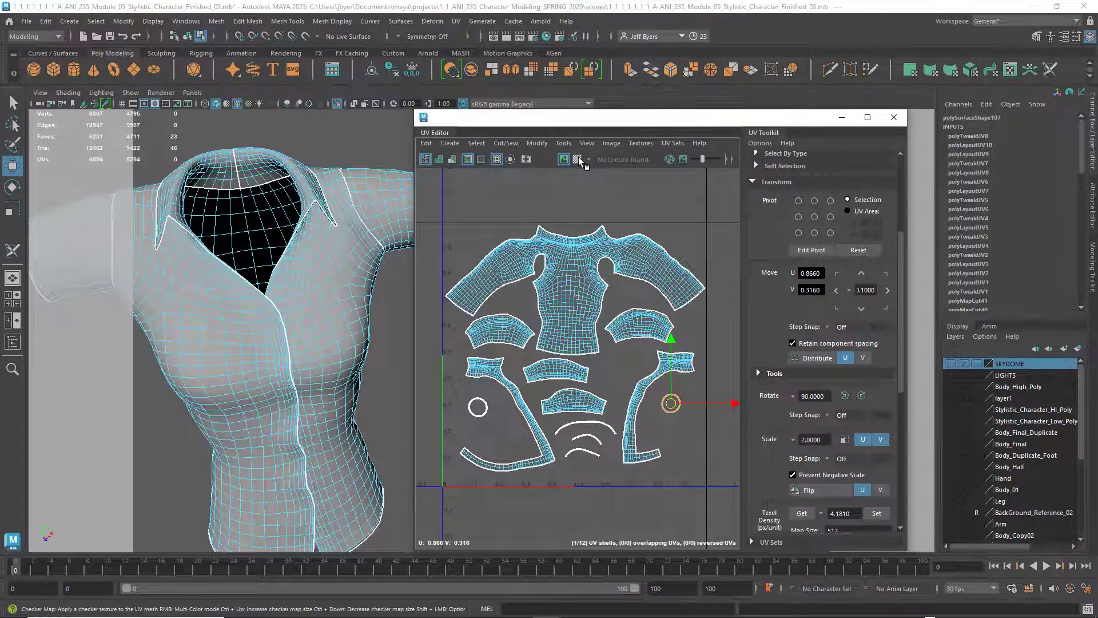
Apply the checker map to the shirt and move the UV Editor aside to inspect the pattern around the model
left_click(578, 159)
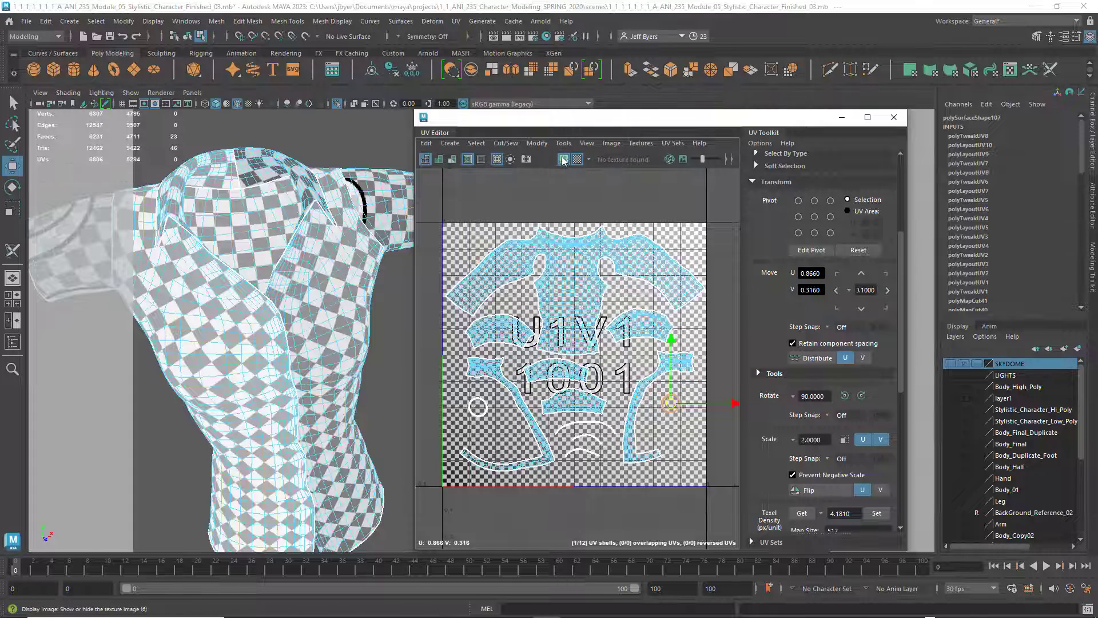
left_click(563, 160)
left_click(563, 161)
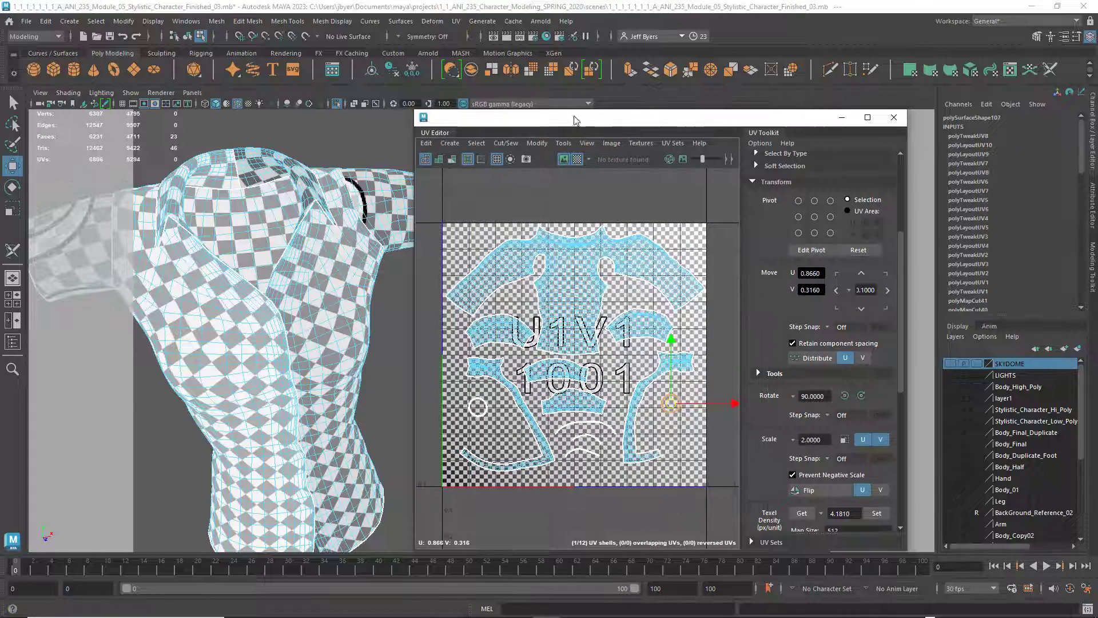
left_click_drag(574, 118, 715, 116)
left_click_drag(373, 300, 412, 297, "alt")
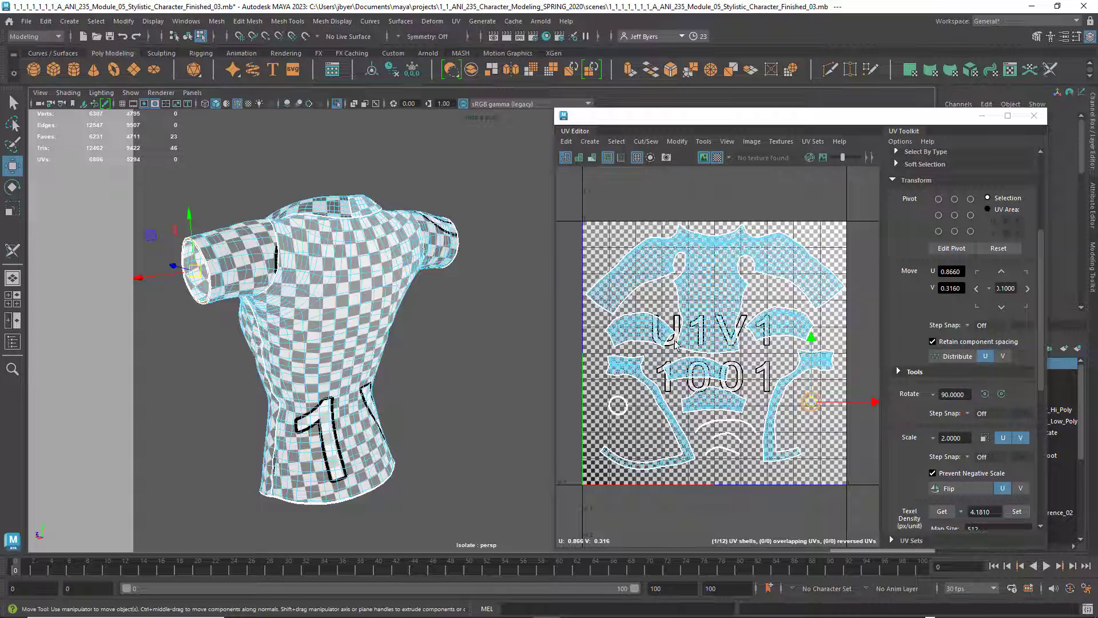
Try enlarging the arched sleeve shell beside the torso shell, look at the armhole on the model, and undo the scaling
left_click(644, 333)
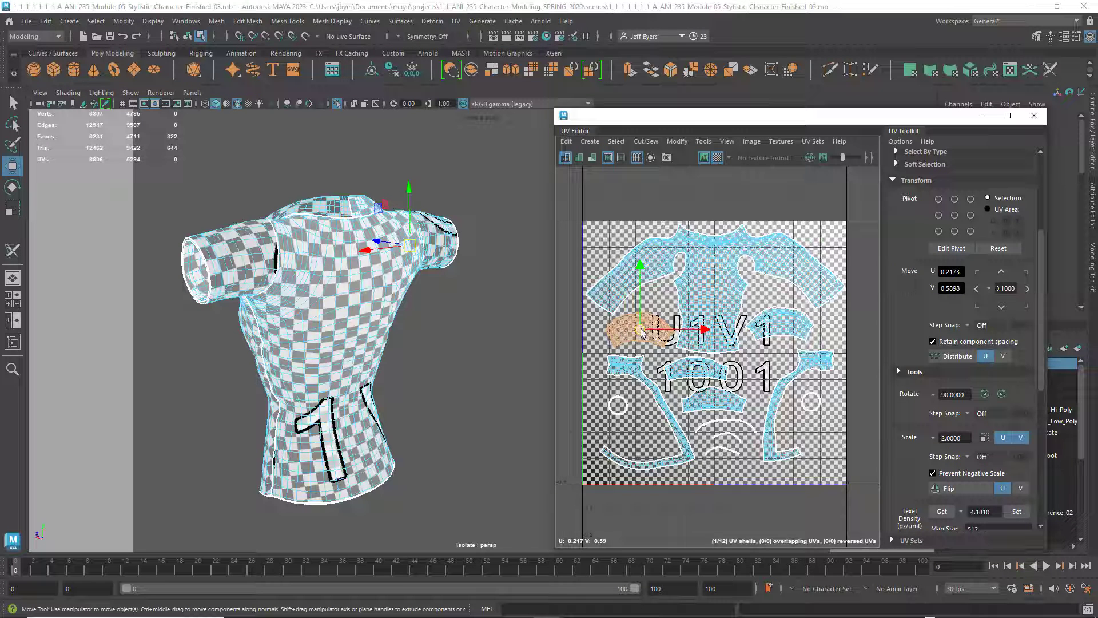
key("r")
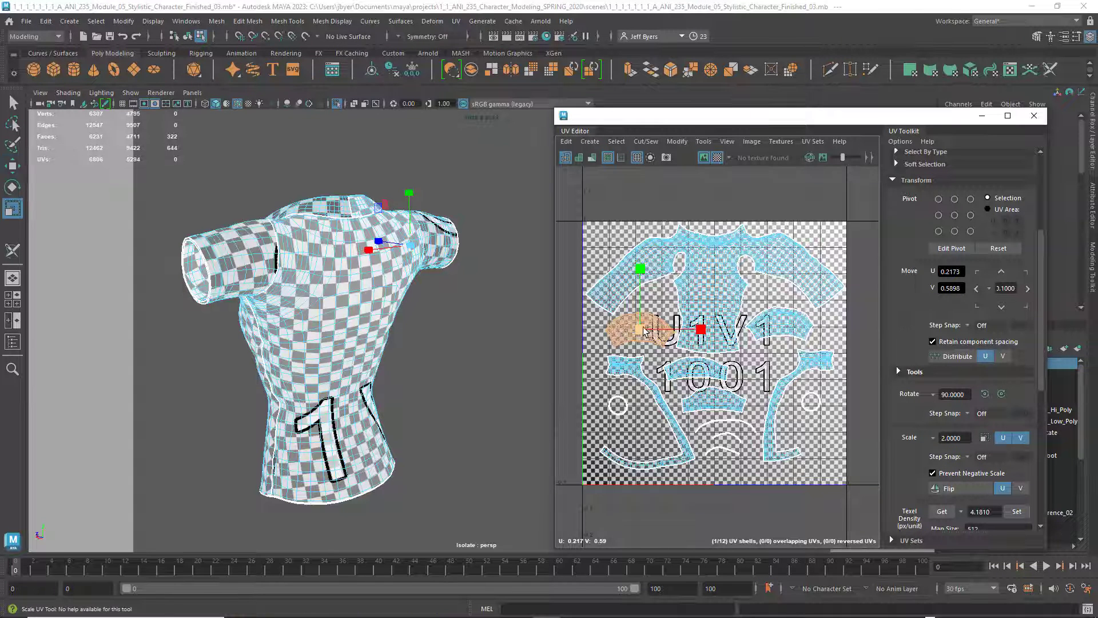
left_click_drag(644, 332, 721, 337)
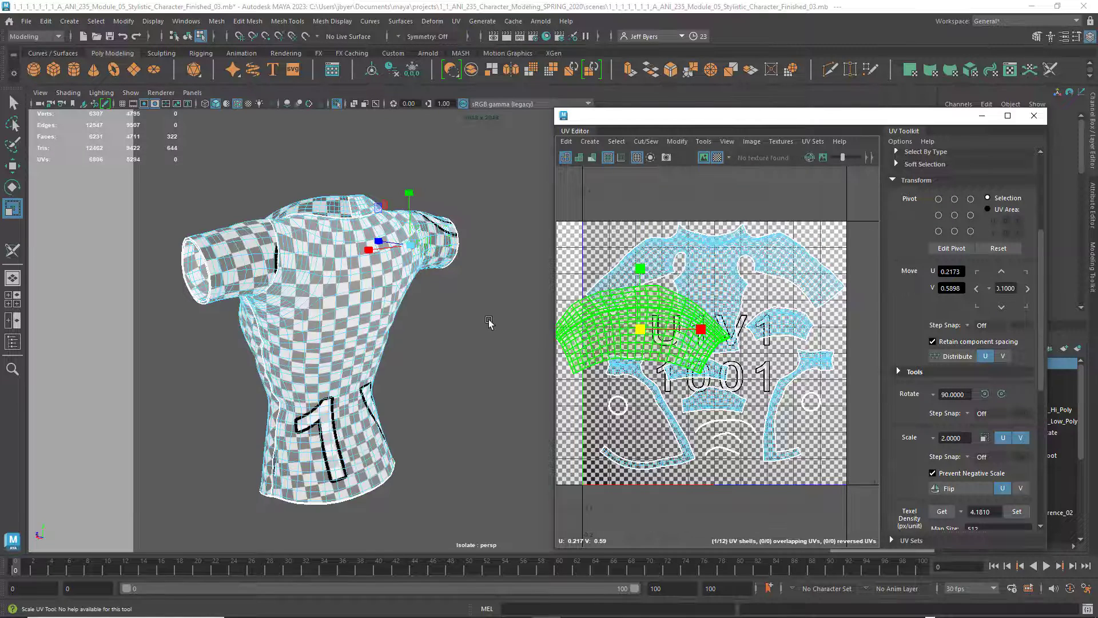
left_click_drag(361, 324, 429, 321, "alt")
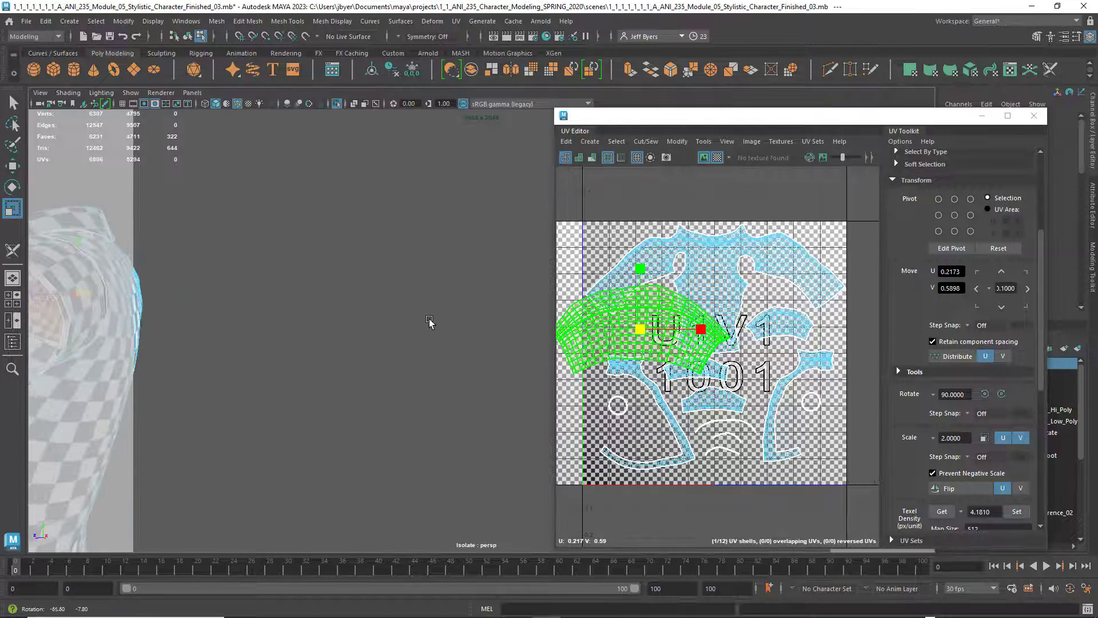
left_click_drag(269, 319, 340, 342, "alt")
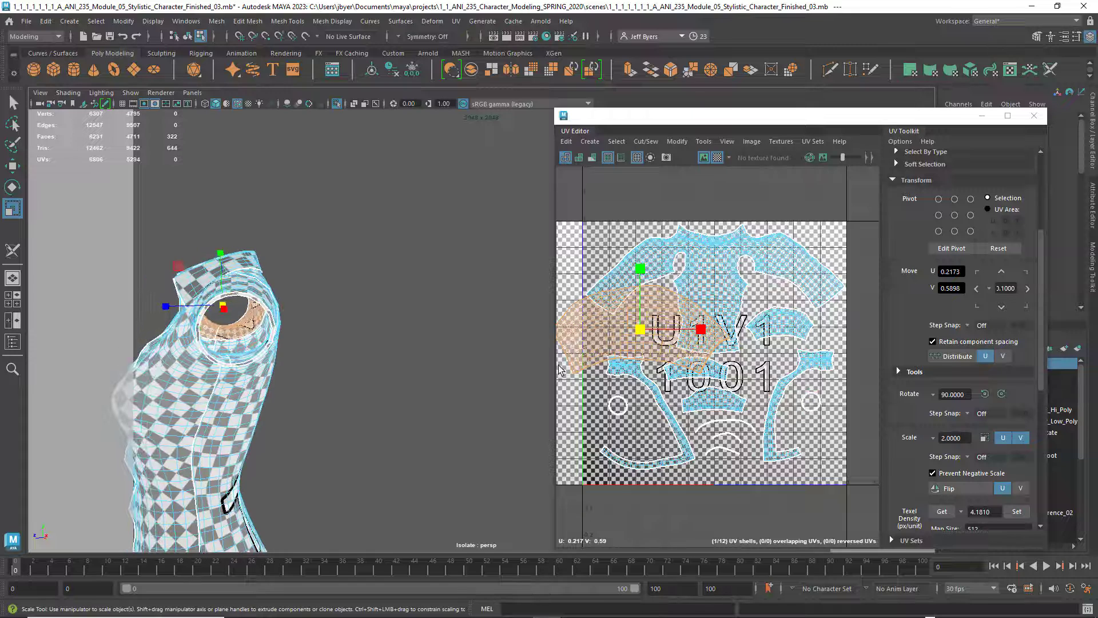
key("ctrl+z")
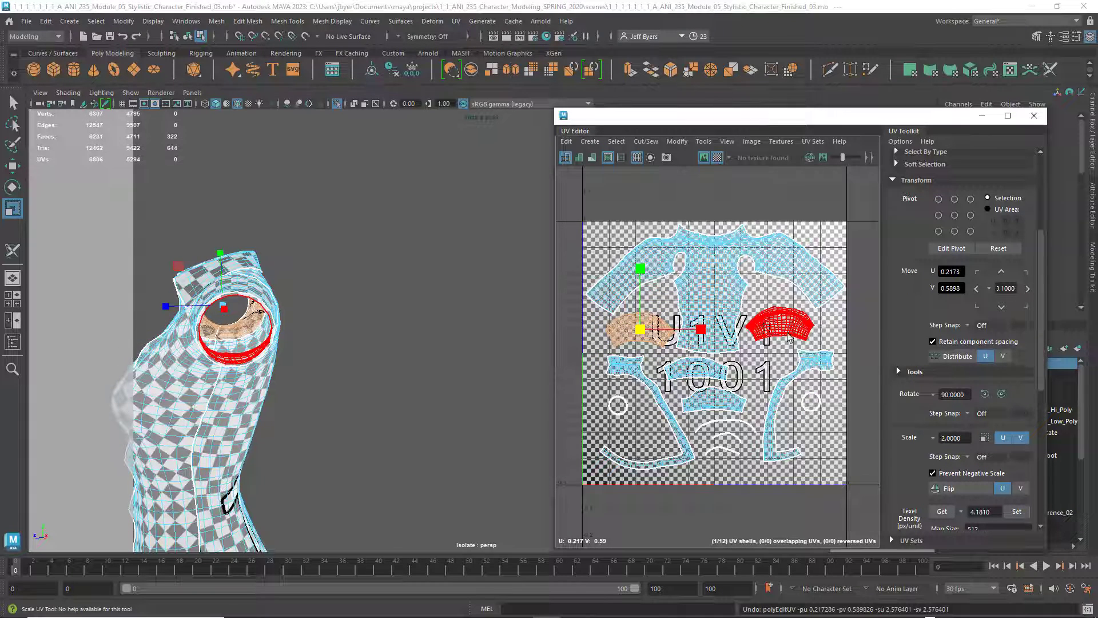
Scale up the two arched sleeve shells stacked below the torso shell in the UV layout
left_click(706, 372)
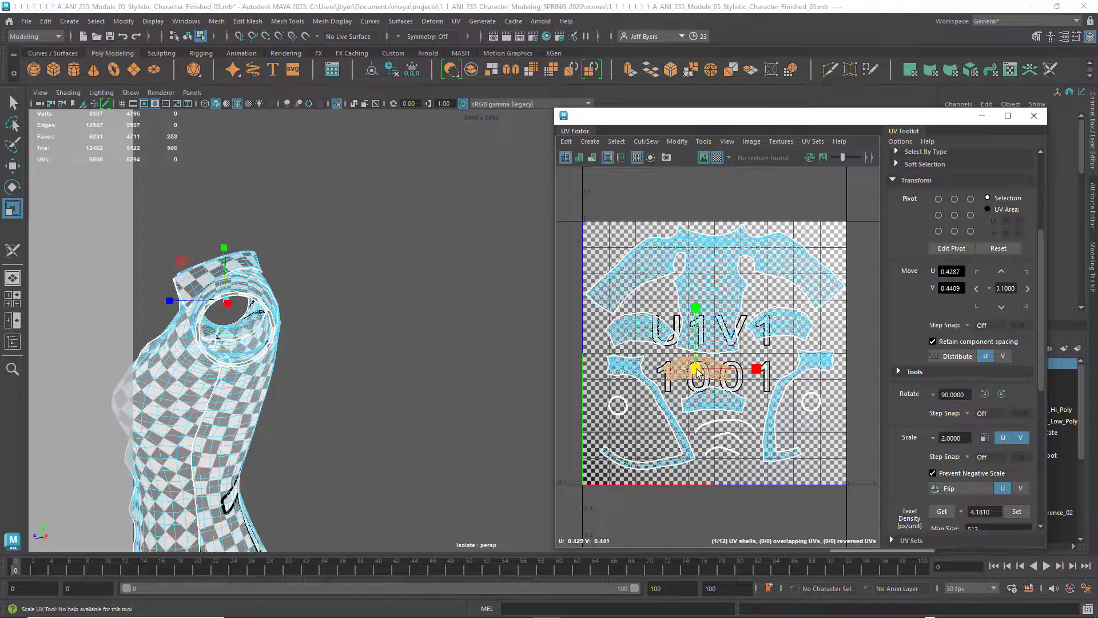
left_click_drag(695, 369, 753, 365)
left_click(730, 404)
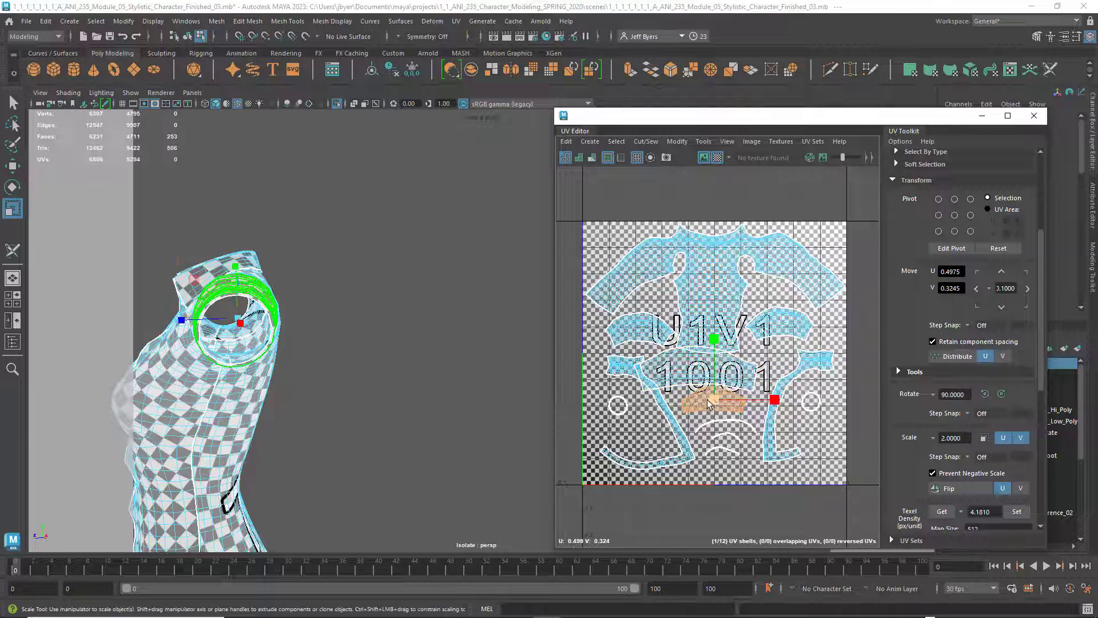
left_click_drag(713, 399, 765, 397)
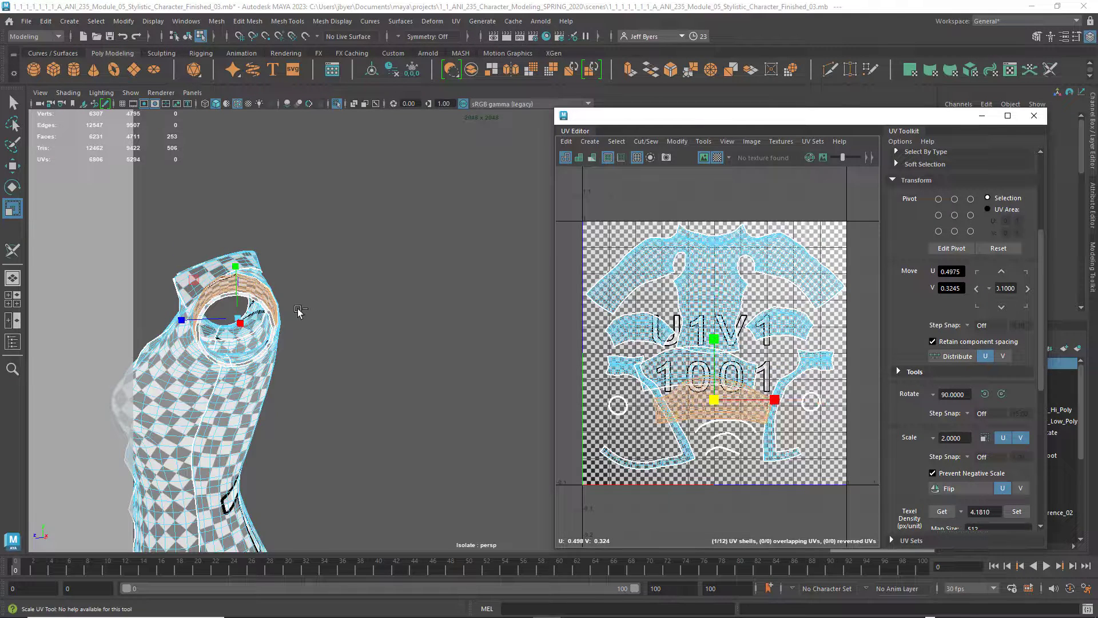
Examine the checker pattern on the enlarged sleeve against the shirt front, from the armhole around to the collar
left_click_drag(297, 311, 365, 281, "alt")
middle_click_drag(365, 280, 263, 324, "alt")
left_click_drag(264, 326, 279, 330, "alt")
middle_click_drag(279, 330, 301, 328, "alt")
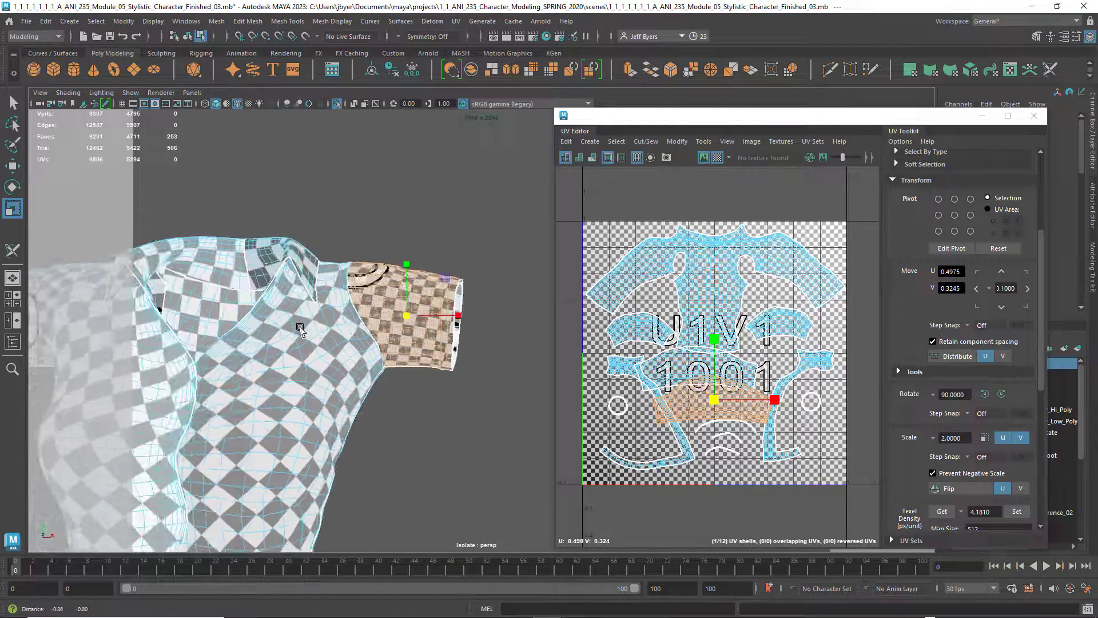
middle_click_drag(399, 318, 376, 303, "alt")
mouse_move(355, 304)
left_mouse_down("alt")
mouse_move(372, 319)
mouse_move(335, 296)
left_mouse_up("alt")
middle_click_drag(335, 296, 433, 326, "alt")
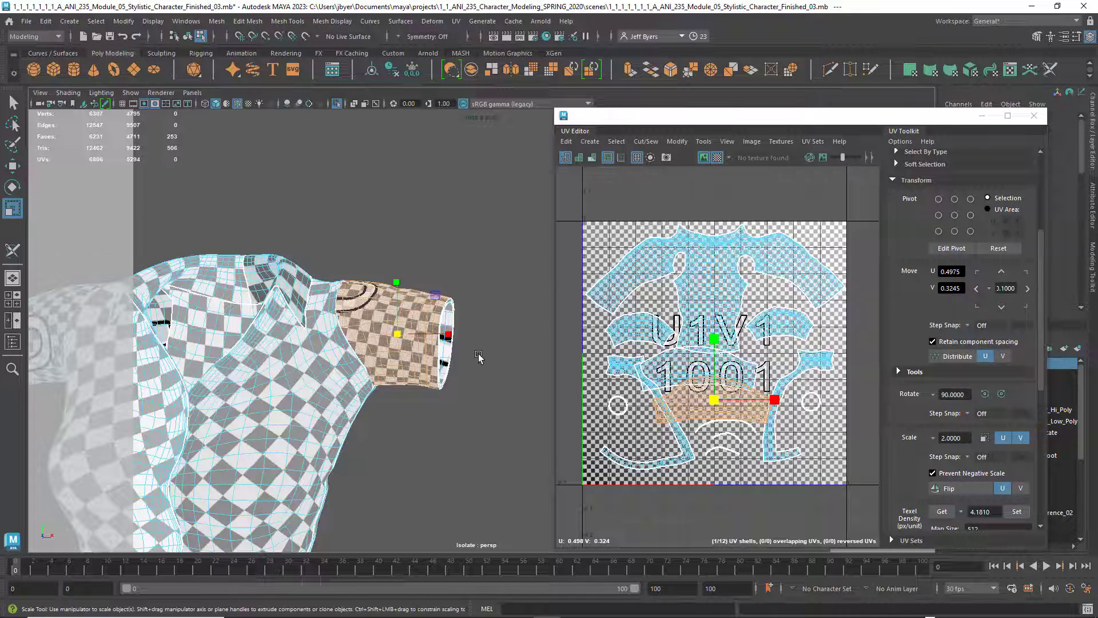
Clear the shell selection and compare the checker square size on the sleeves with the shirt body, close up and framed whole
left_click(414, 448)
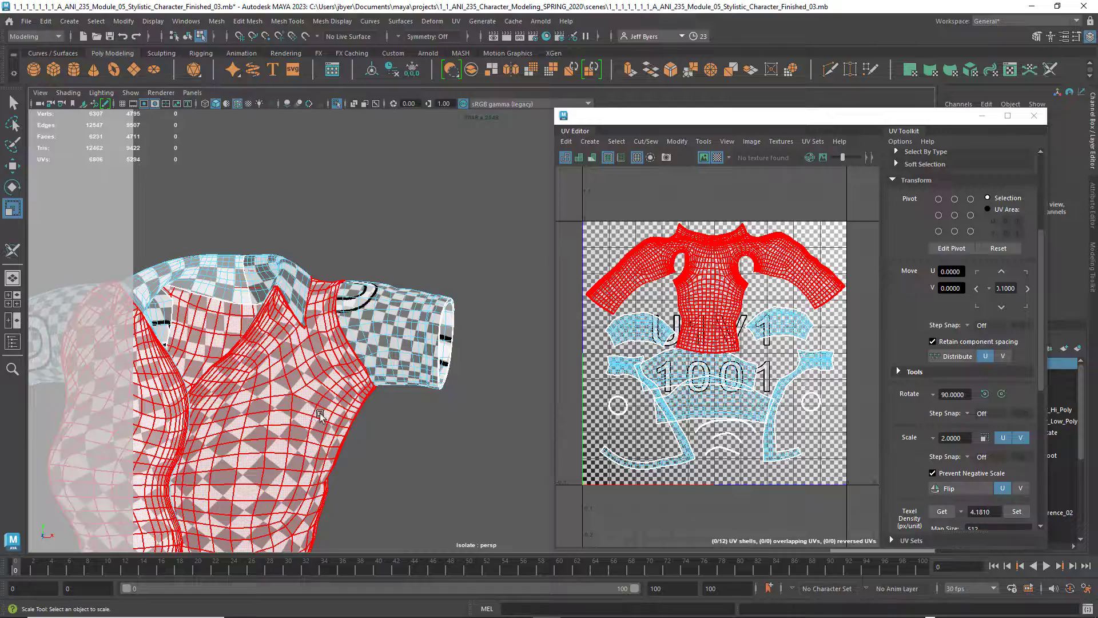
left_click_drag(320, 414, 466, 342, "alt")
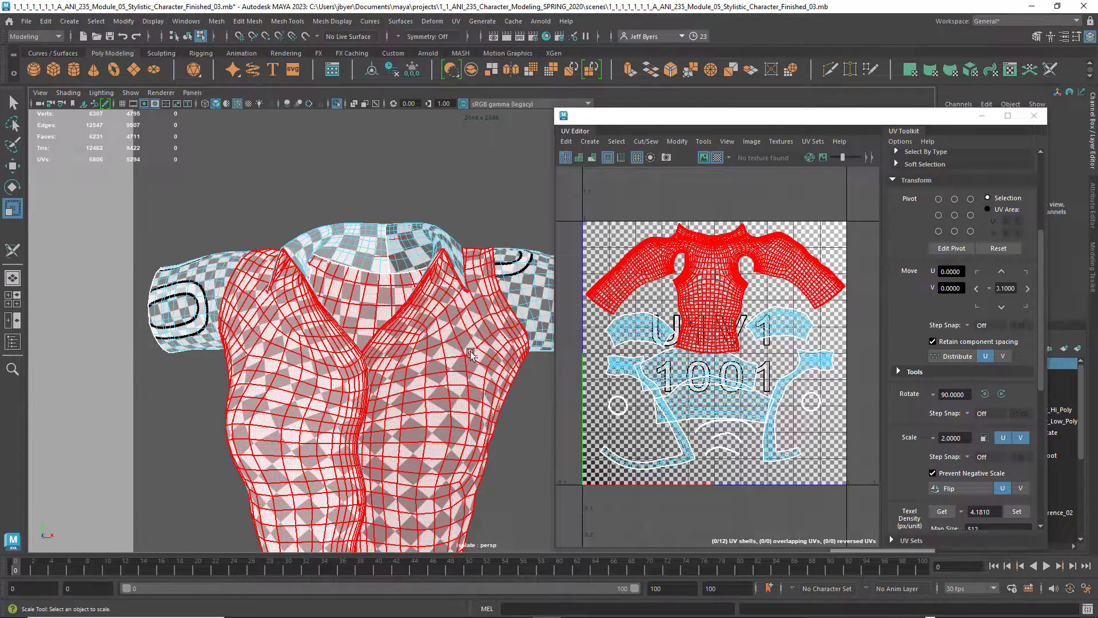
middle_click_drag(470, 353, 410, 361, "alt")
scroll(383, 378, "up", 1)
scroll(374, 374, "up", 4)
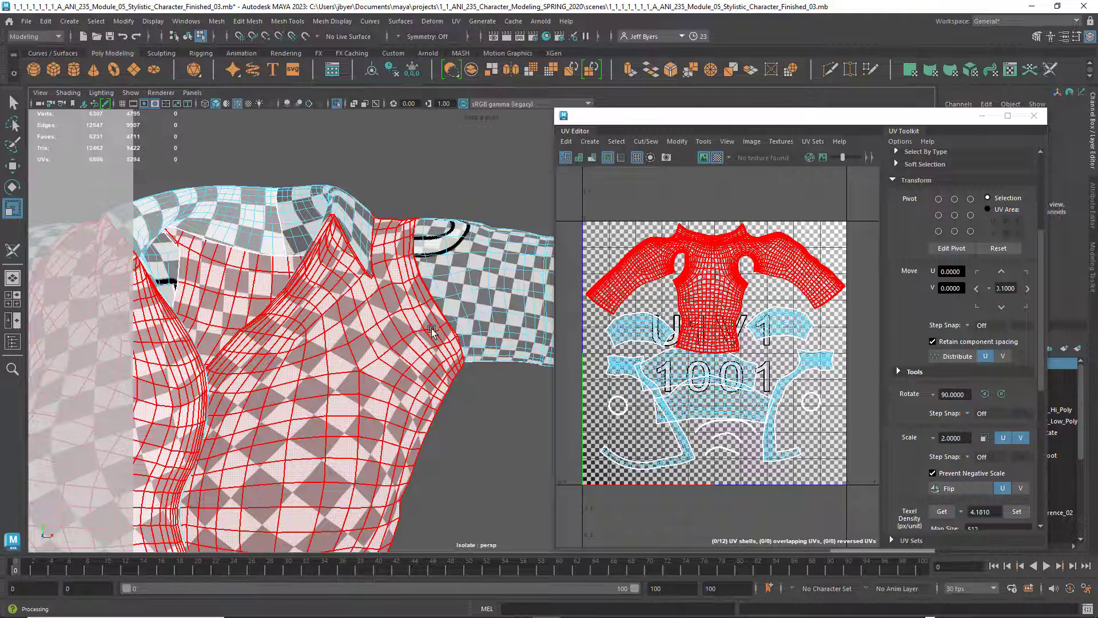
middle_click_drag(432, 330, 451, 294, "alt")
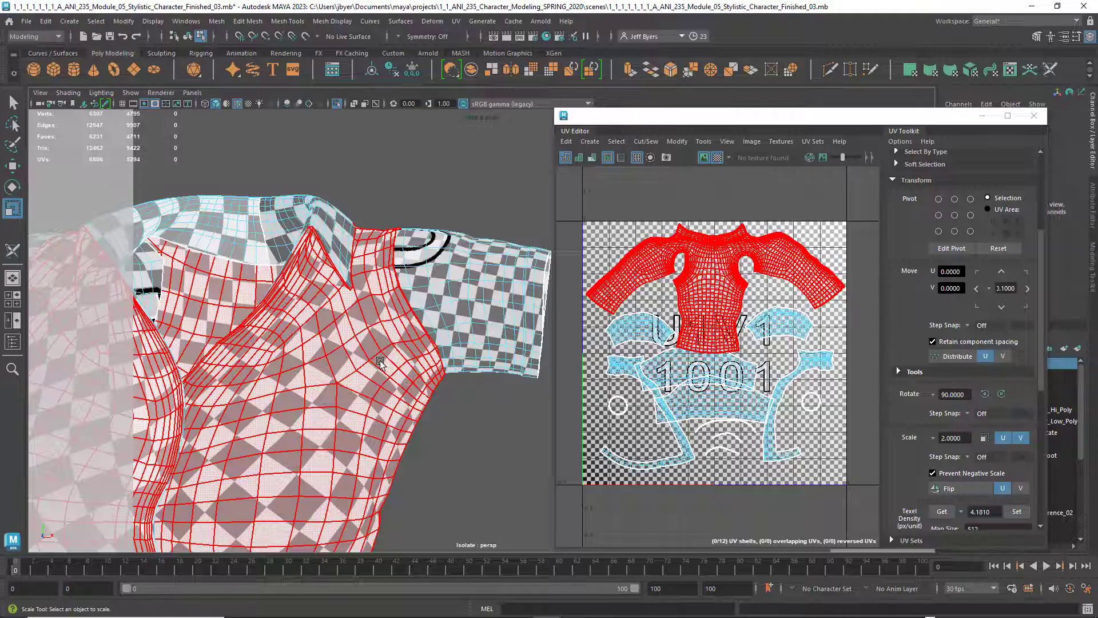
key("f")
left_click_drag(449, 358, 424, 378, "alt")
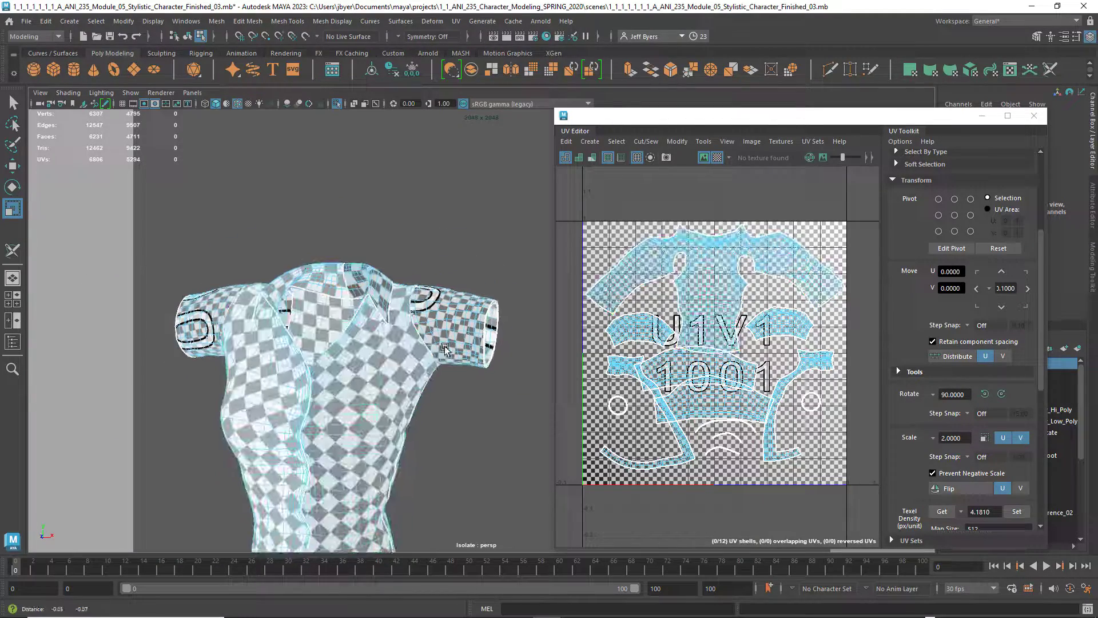
middle_click_drag(424, 379, 437, 347, "alt")
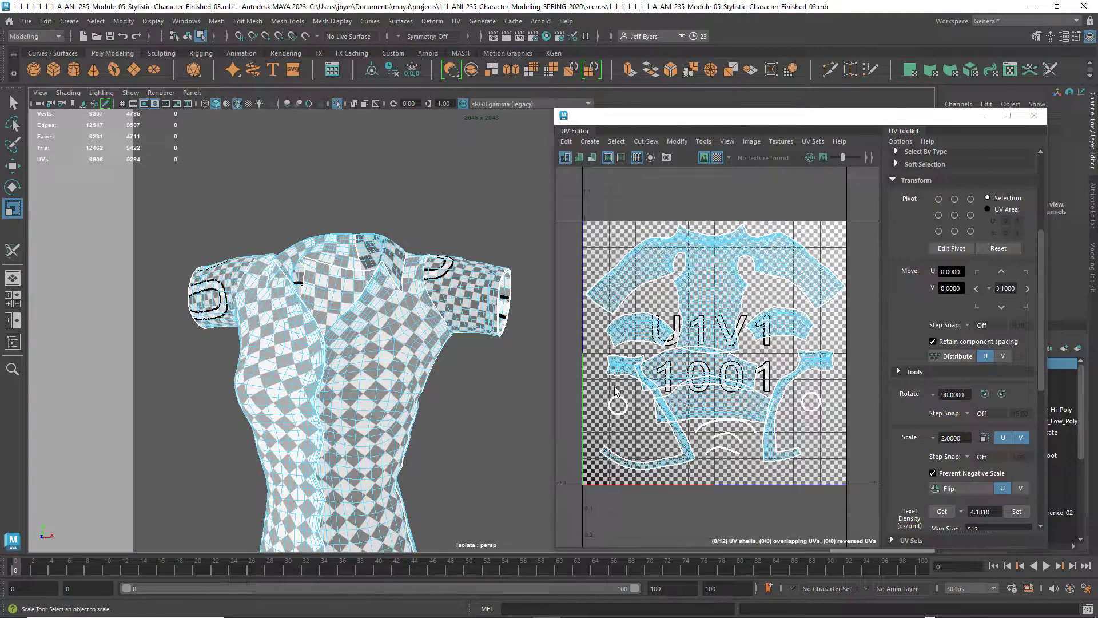
Undo the enlargement of the two sleeve shells below the torso shell
key("ctrl+z")
key("ctrl+z")
key("ctrl+z")
key("ctrl+z")
key("ctrl+z")
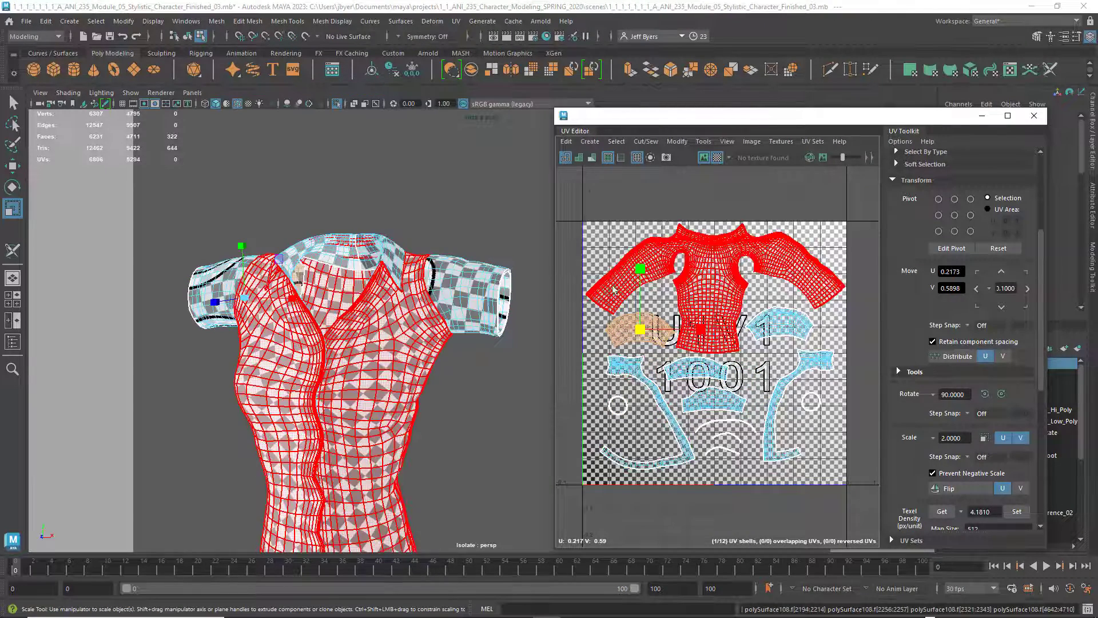
Review the checker pattern across the whole shirt front and turn off the checker map
left_click_drag(426, 371, 392, 361, "alt")
middle_click_drag(392, 360, 424, 316, "alt")
scroll(432, 356, "down", 2)
mouse_move(441, 360)
left_mouse_down("alt")
mouse_move(269, 368)
mouse_move(441, 376)
left_mouse_up("alt")
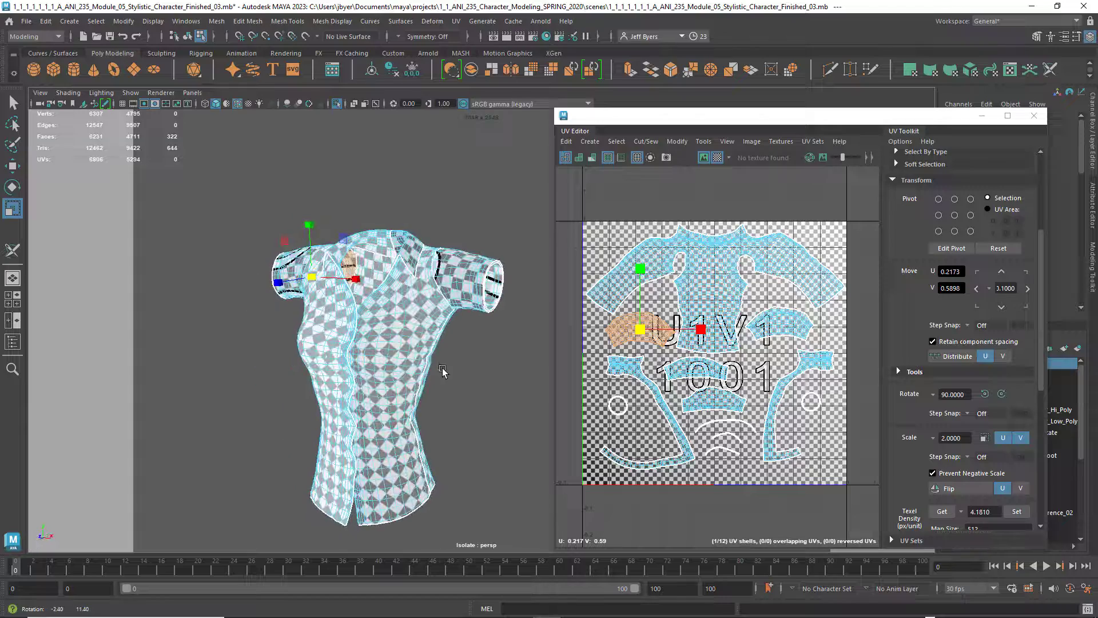
scroll(441, 375, "down", 3)
scroll(441, 374, "up", 3)
middle_click_drag(441, 373, 446, 355, "alt")
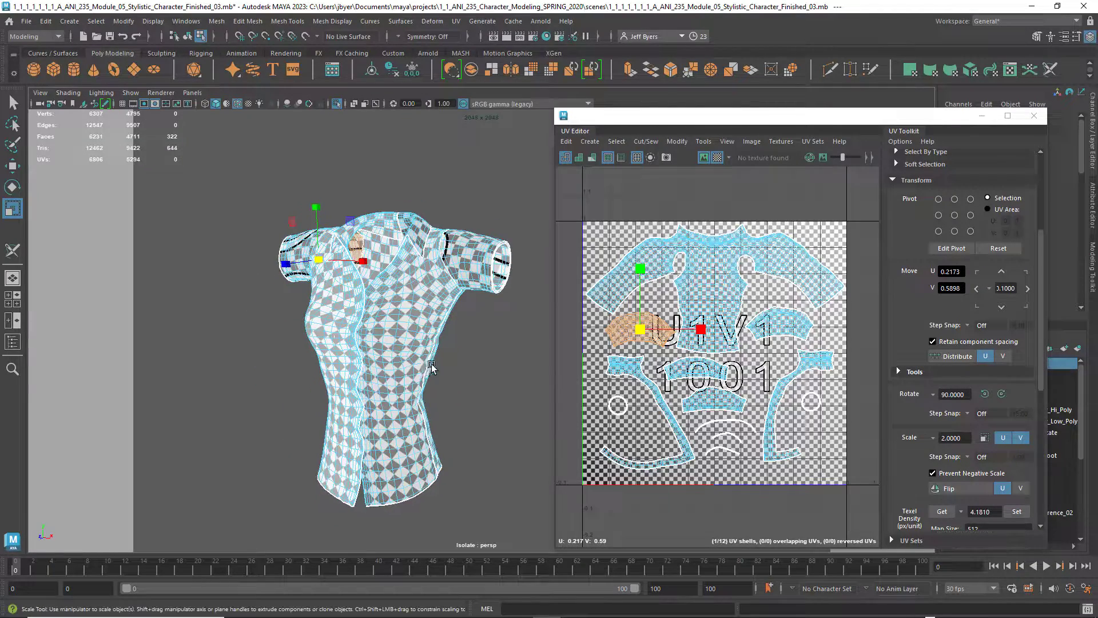
left_click_drag(430, 368, 437, 337, "alt")
left_click(717, 157)
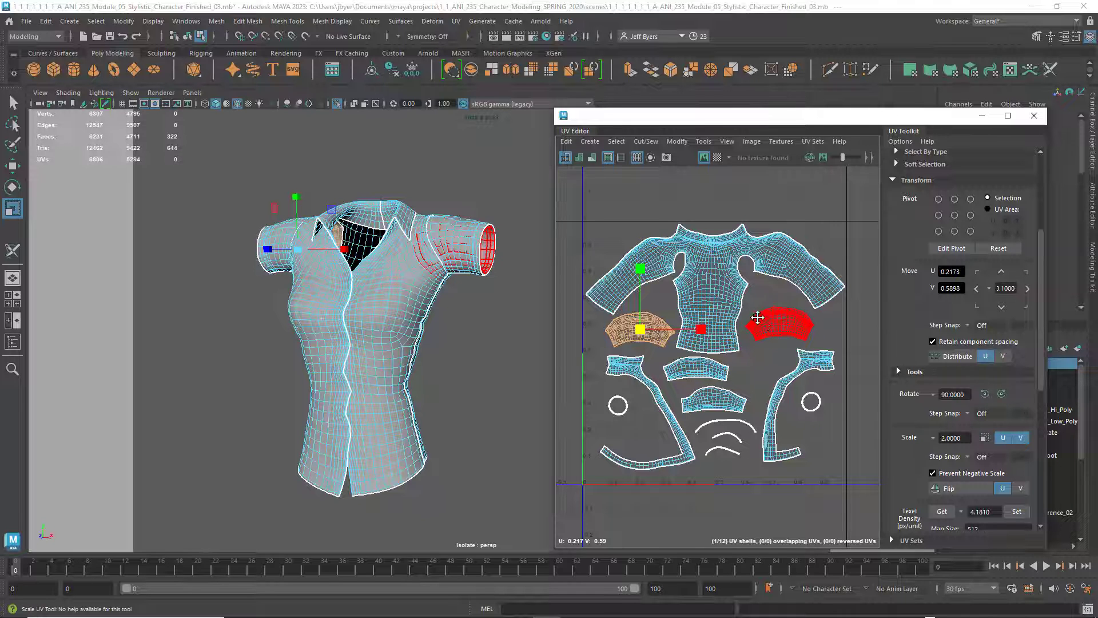
Select all four arched sleeve shells and move them together sideways into the neighbouring UV tile, to about U 1.51
scroll(757, 318, "down", 3)
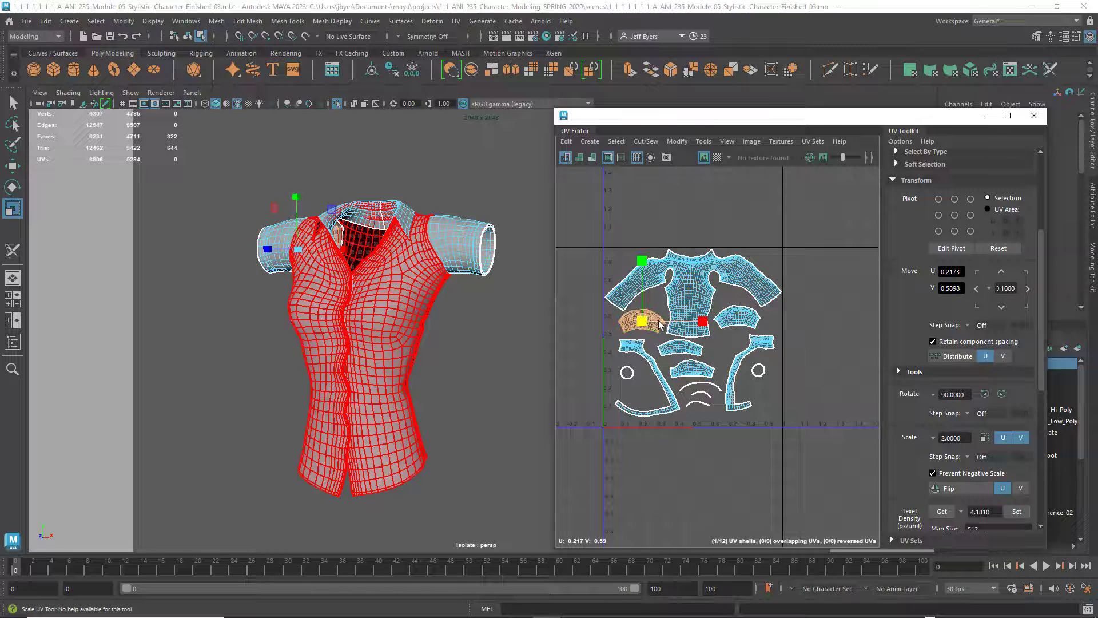
left_click(747, 320, "shift")
key("w")
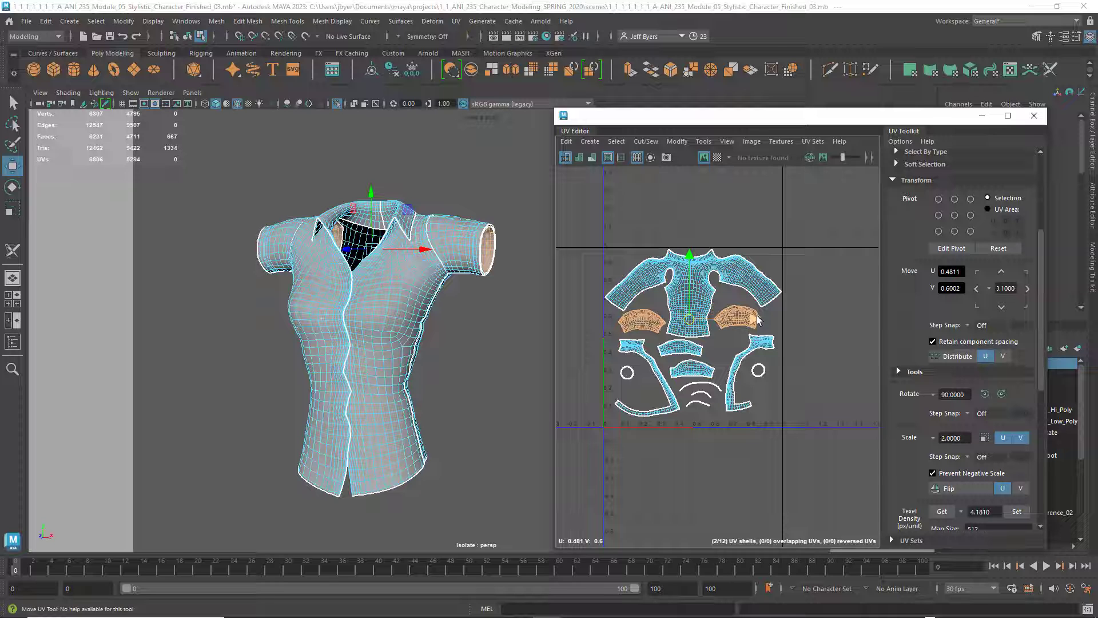
left_click(684, 347, "shift")
left_click(692, 371, "shift")
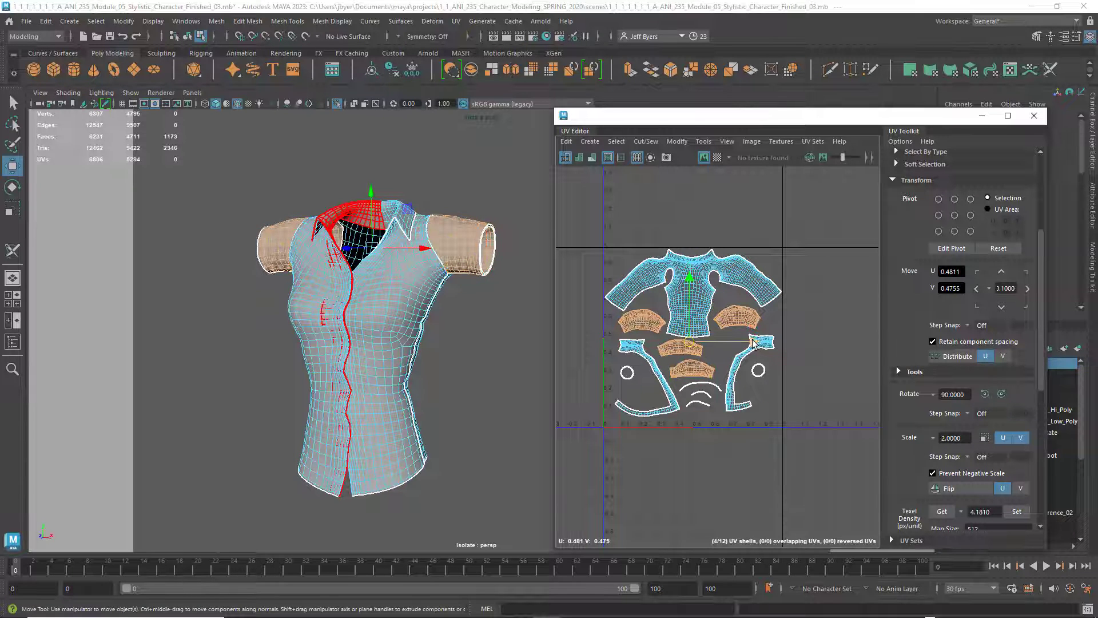
left_click_drag(752, 343, 911, 342)
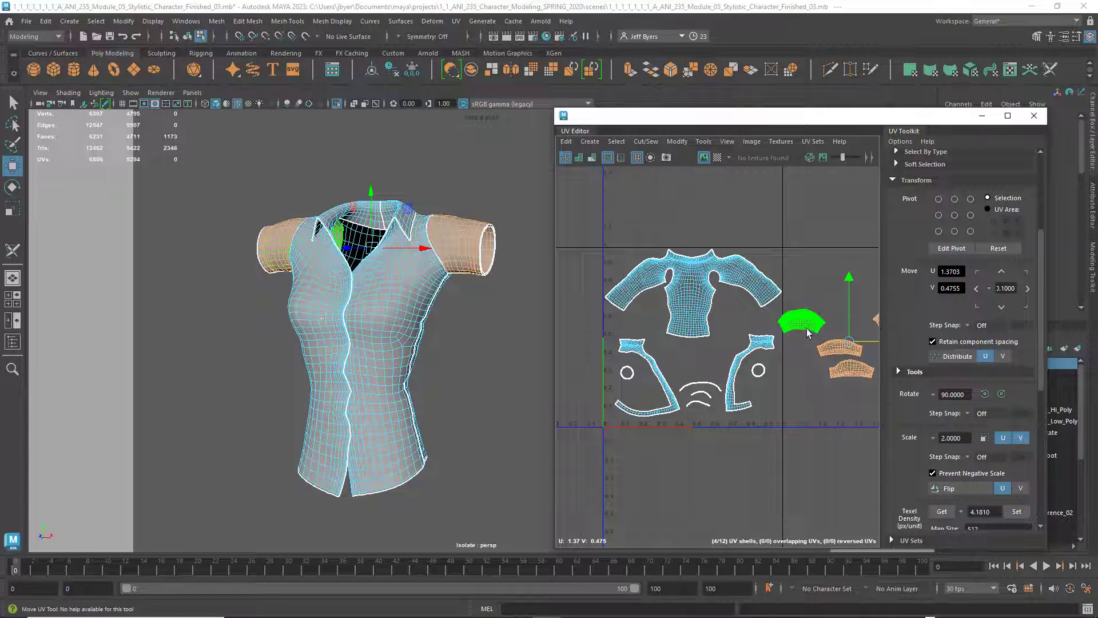
middle_click_drag(808, 333, 728, 330, "alt")
left_click_drag(835, 339, 861, 338)
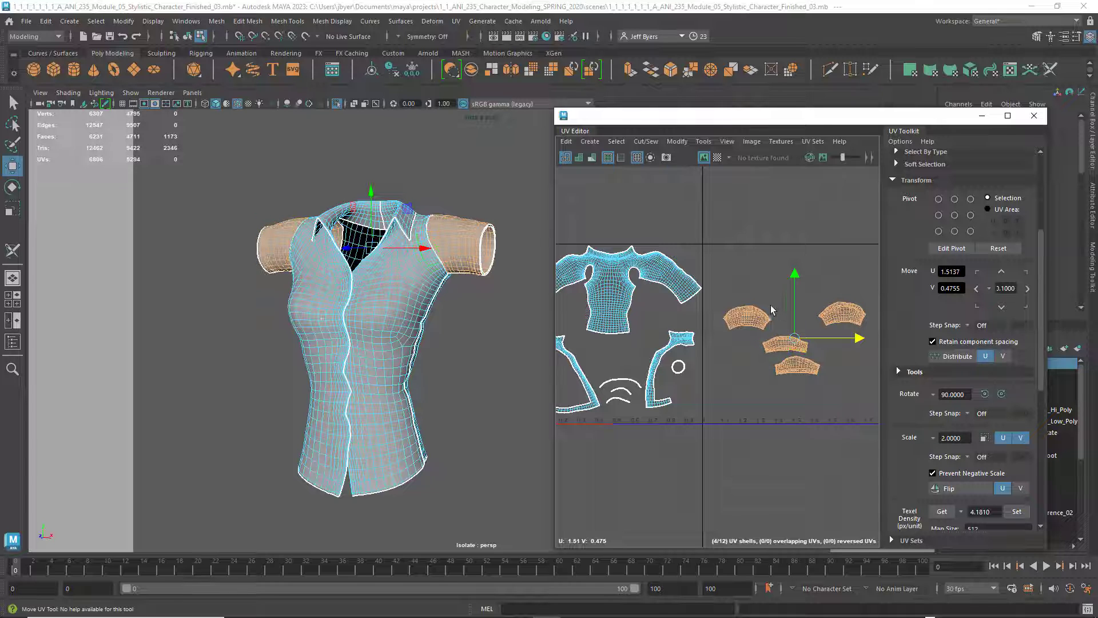
scroll(792, 343, "down", 2)
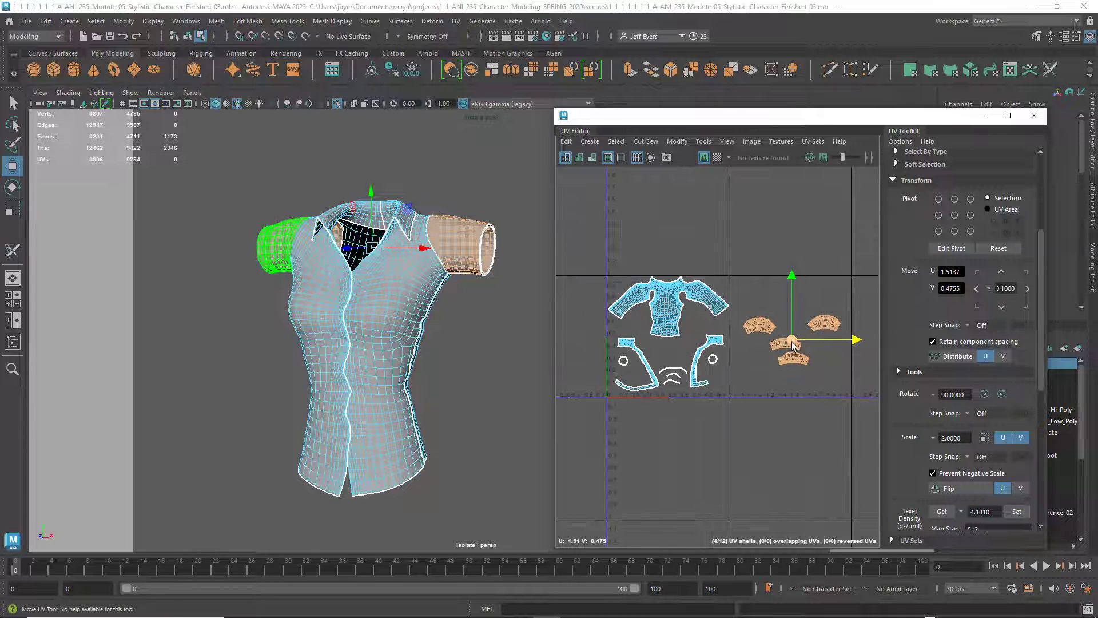
scroll(822, 344, "down", 2)
middle_click_drag(823, 345, 733, 353, "alt")
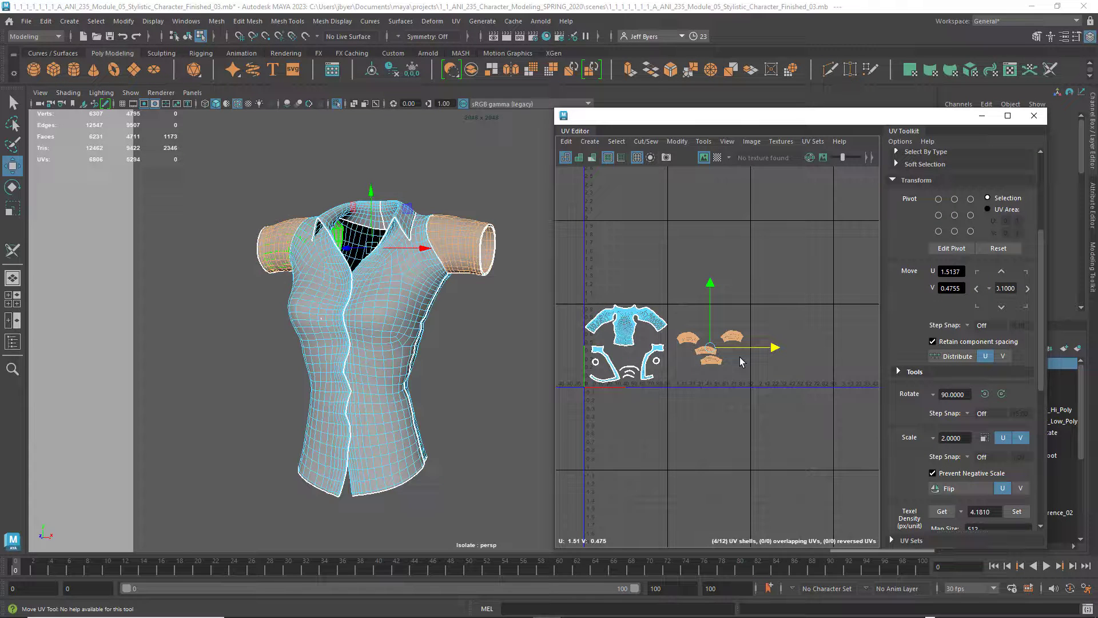
Undo the move of the sleeve shells into the neighbouring tile and frame the shell layout closely
key("ctrl+z")
key("ctrl+z")
key("ctrl+z")
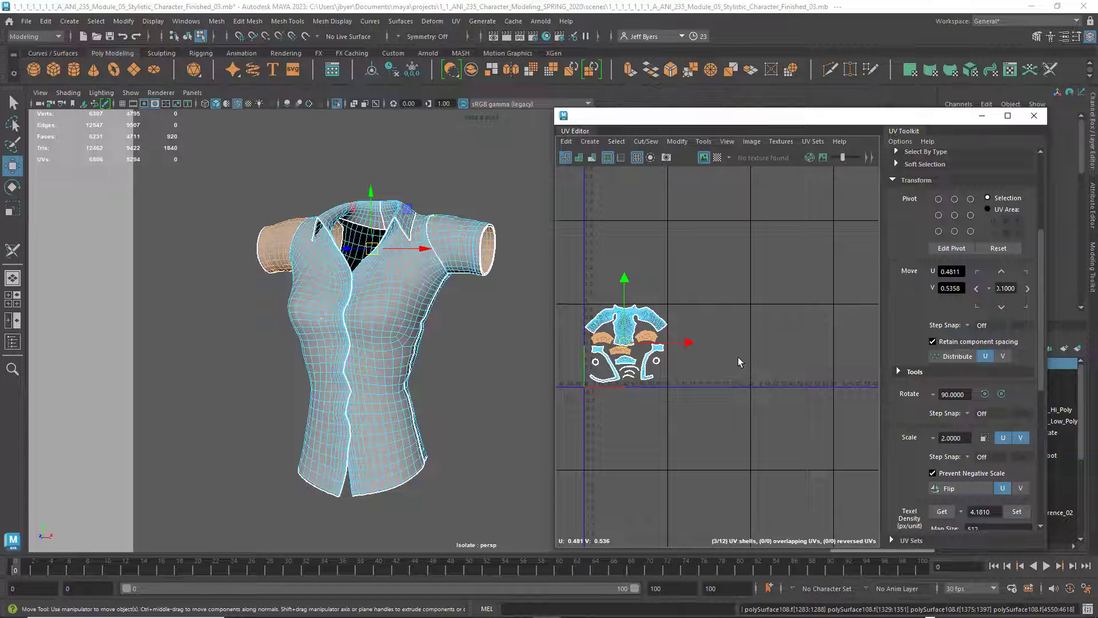
scroll(738, 357, "up", 3)
middle_click_drag(688, 351, 901, 357, "alt")
scroll(846, 379, "up", 3)
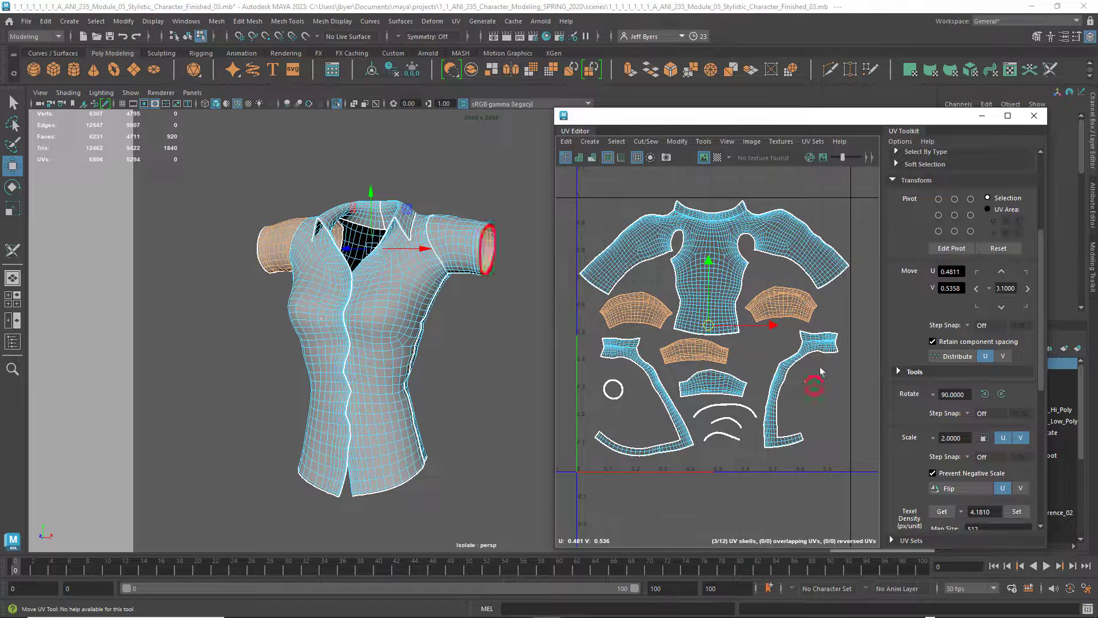
Clear the sleeve shell selection and shift the UV Editor window slightly toward the shirt model
left_click(694, 346)
mouse_move(694, 339)
right_mouse_down()
mouse_move(698, 392)
mouse_move(695, 336)
right_mouse_up()
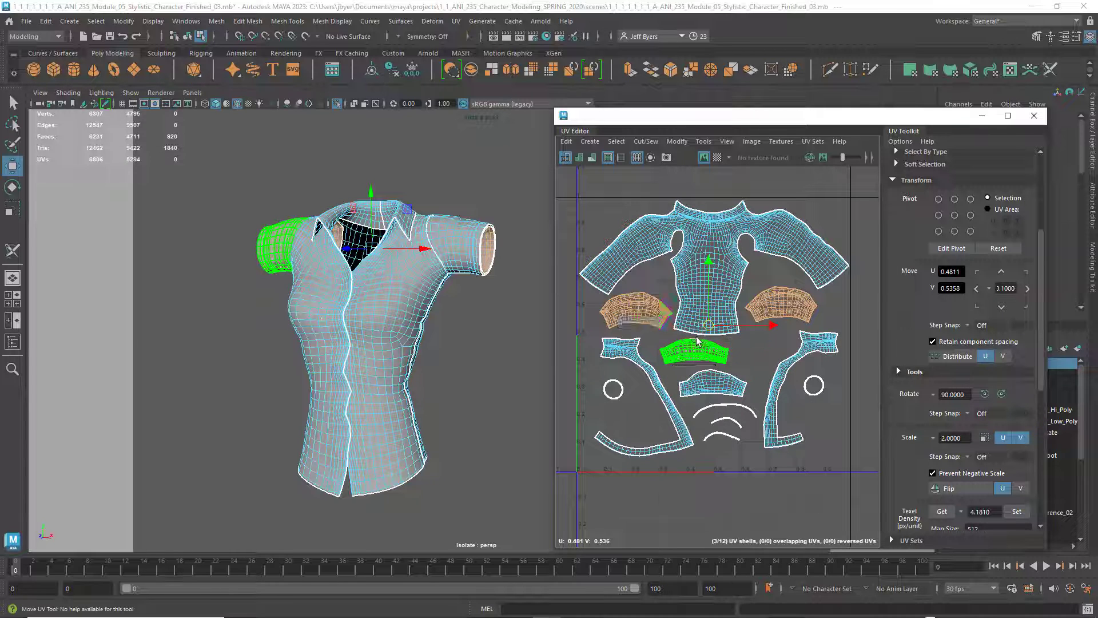
left_click(529, 312)
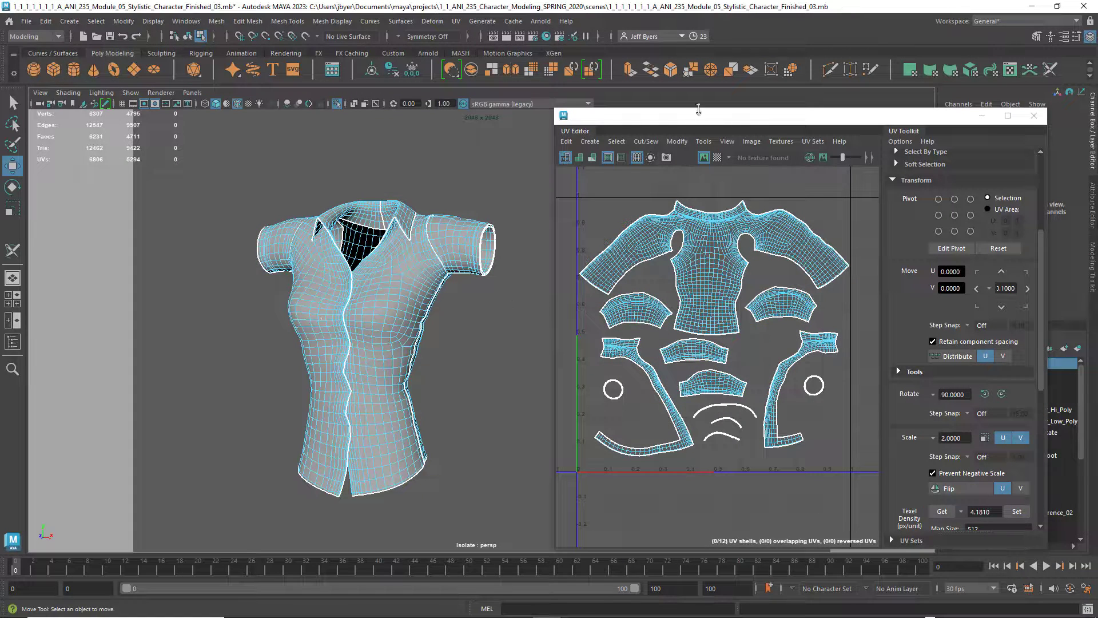
left_click_drag(715, 117, 698, 117)
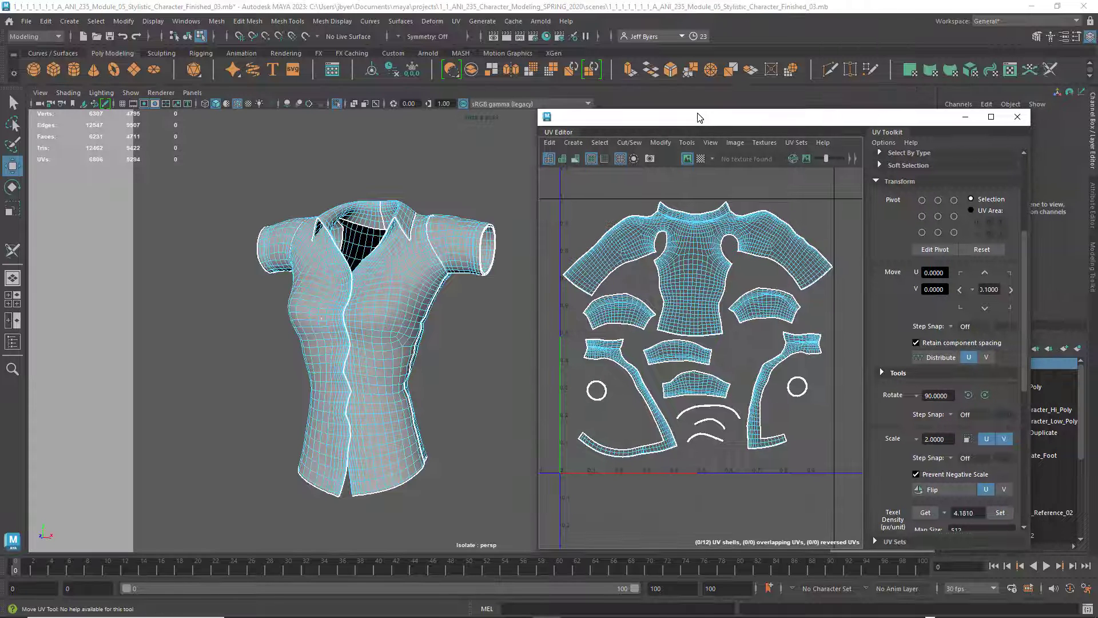